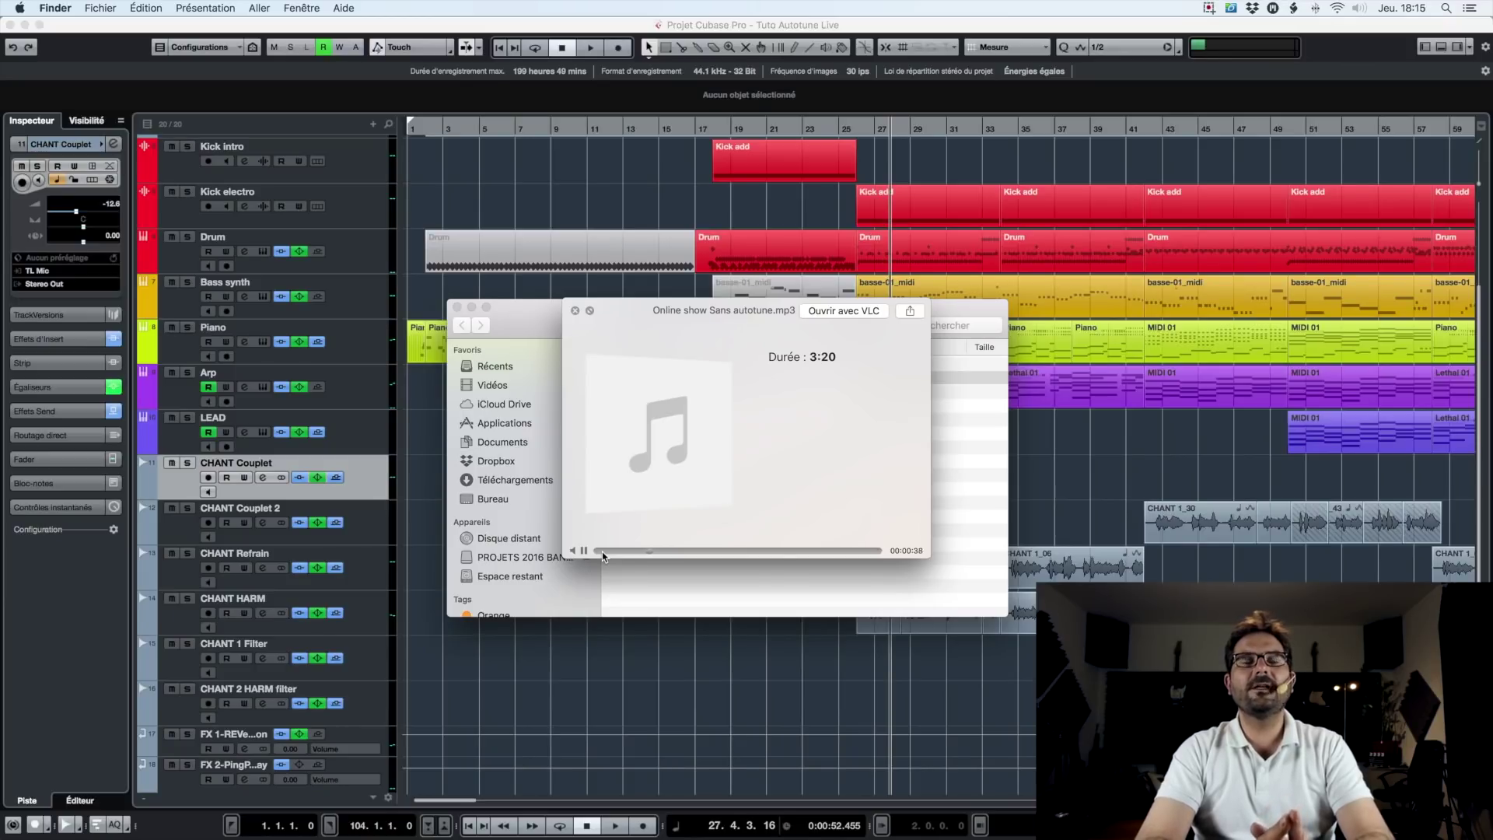
Stop the preview of "Online show Sans autotune.mp3", listen to "Online show Autotune.mp3" for comparison, and close the EXPORTS Autotune folder.
{"action": "key", "text": "space"}
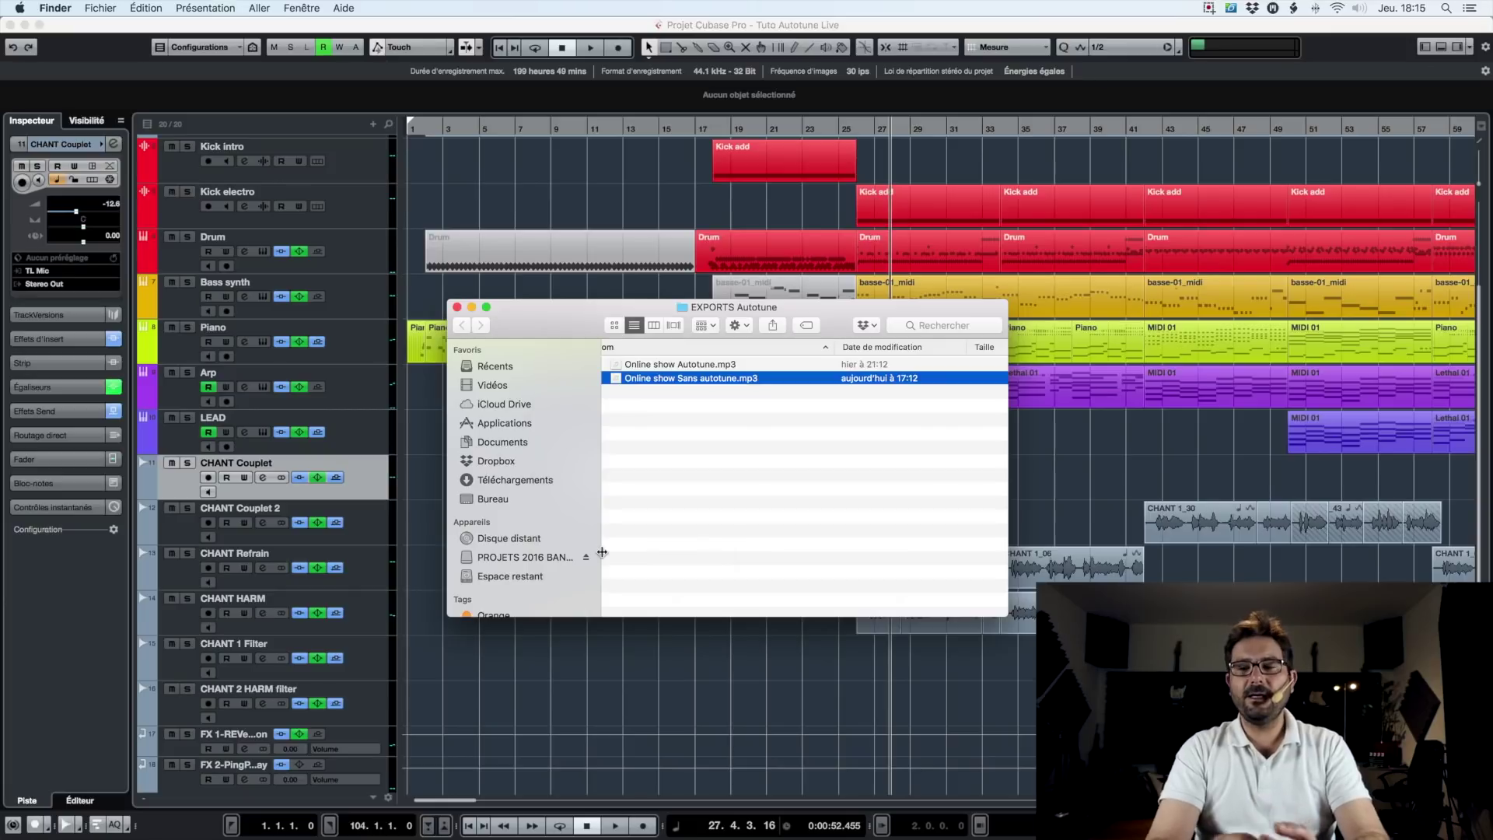
{"action": "key", "text": "Up"}
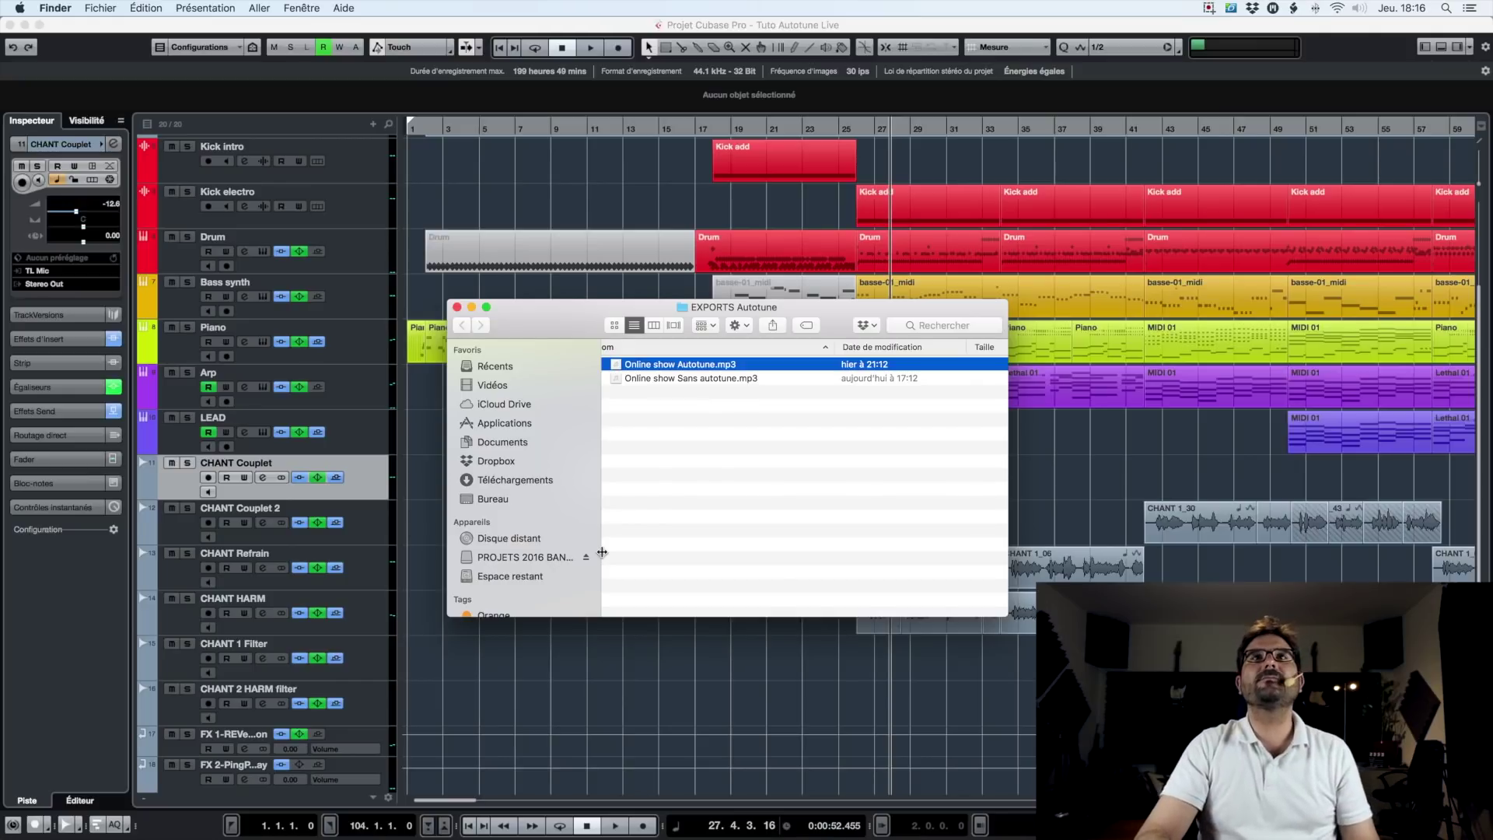
{"action": "key", "text": "space"}
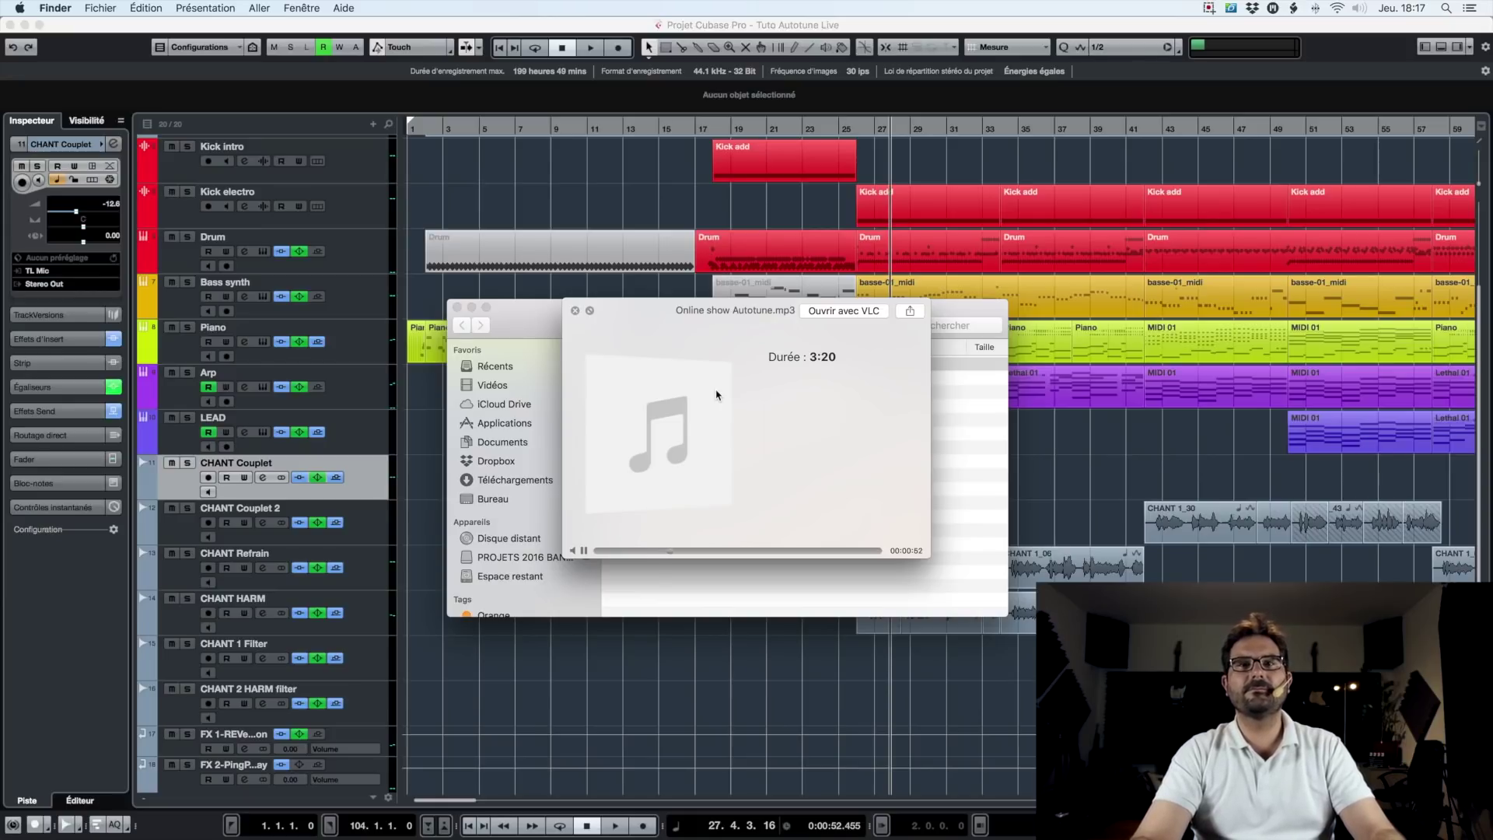
{"action": "key", "text": "space"}
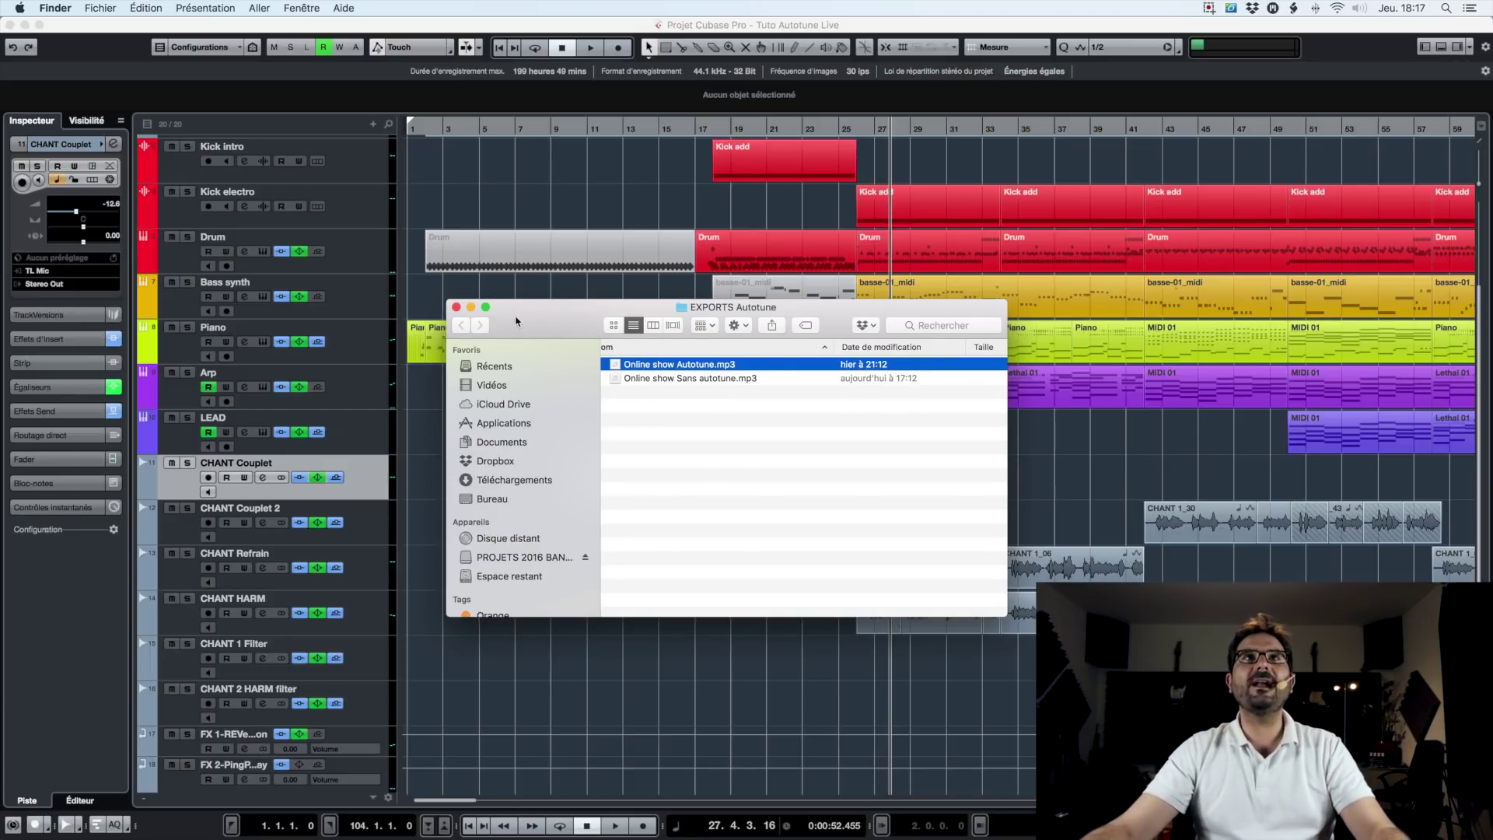
{"action": "left_click", "coordinate": [458, 307]}
In the Cubase project, play the song from bar 9, just before the first CHANT Couplet clip, and stop after the second clip begins.
{"action": "scroll", "coordinate": [599, 322], "scroll_direction": "up", "scroll_amount": 3}
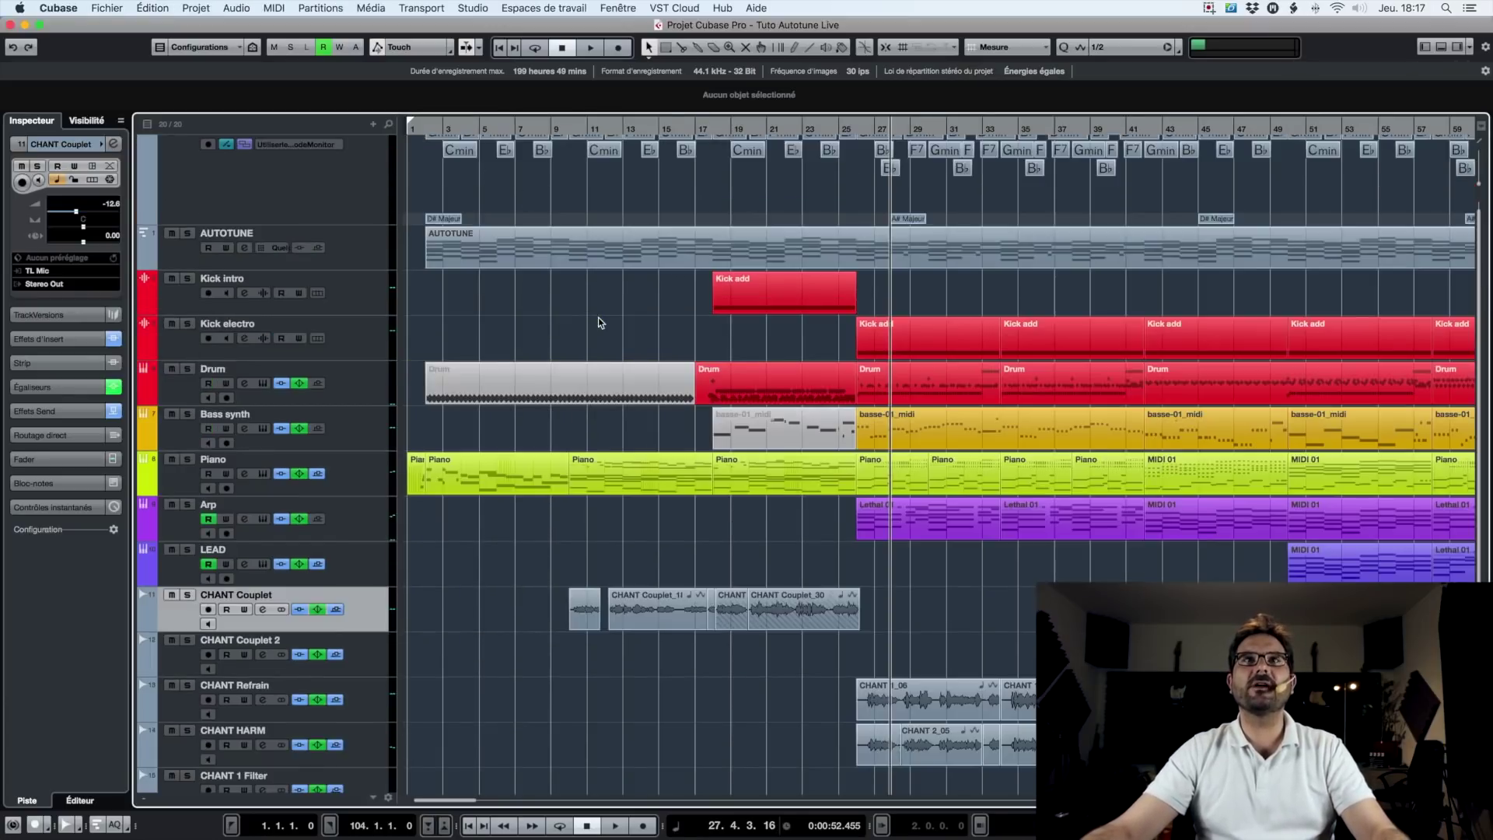
{"action": "left_click", "coordinate": [586, 127]}
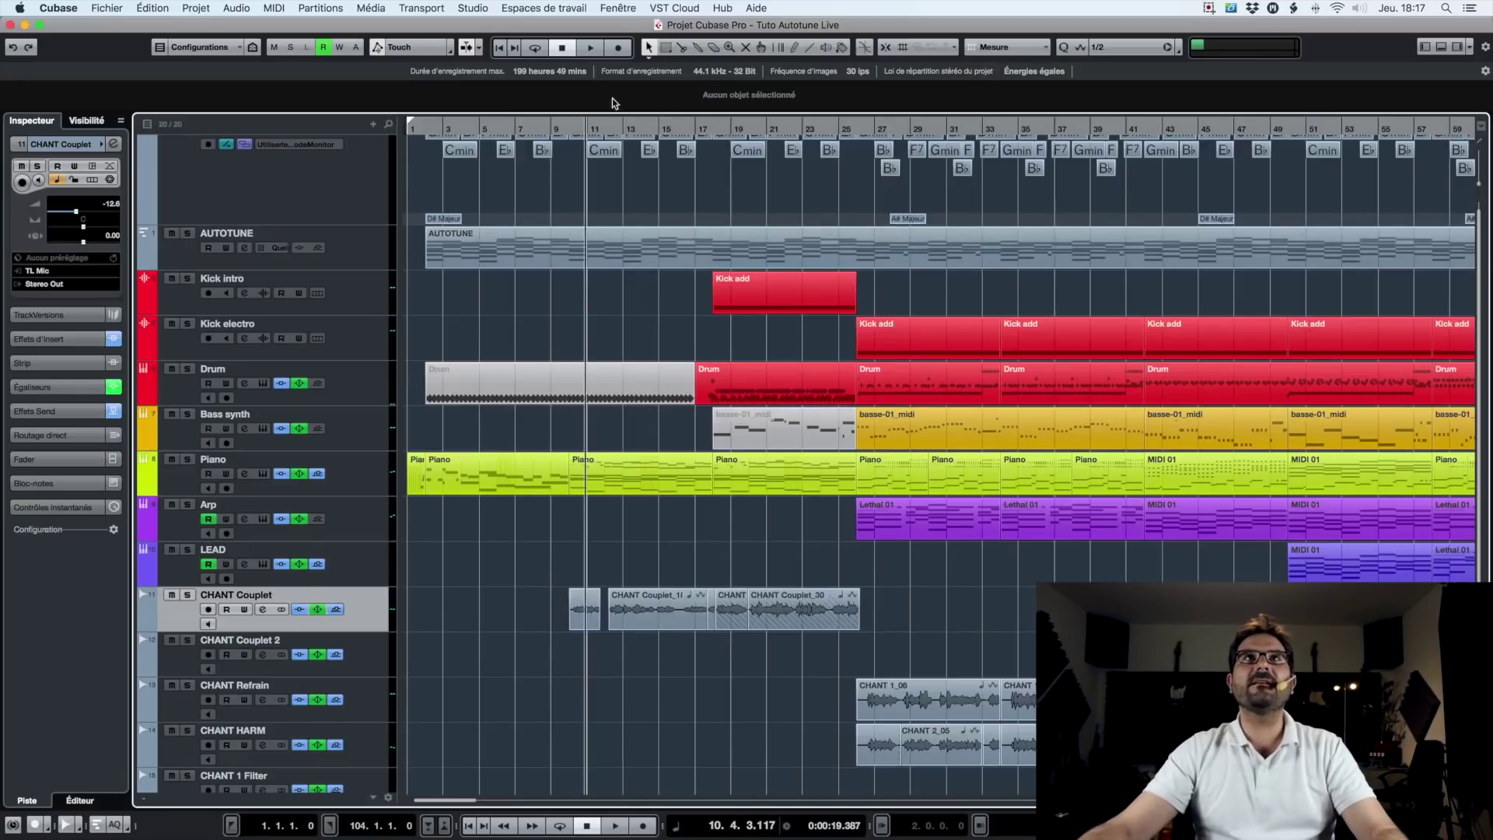
{"action": "left_click", "coordinate": [566, 129]}
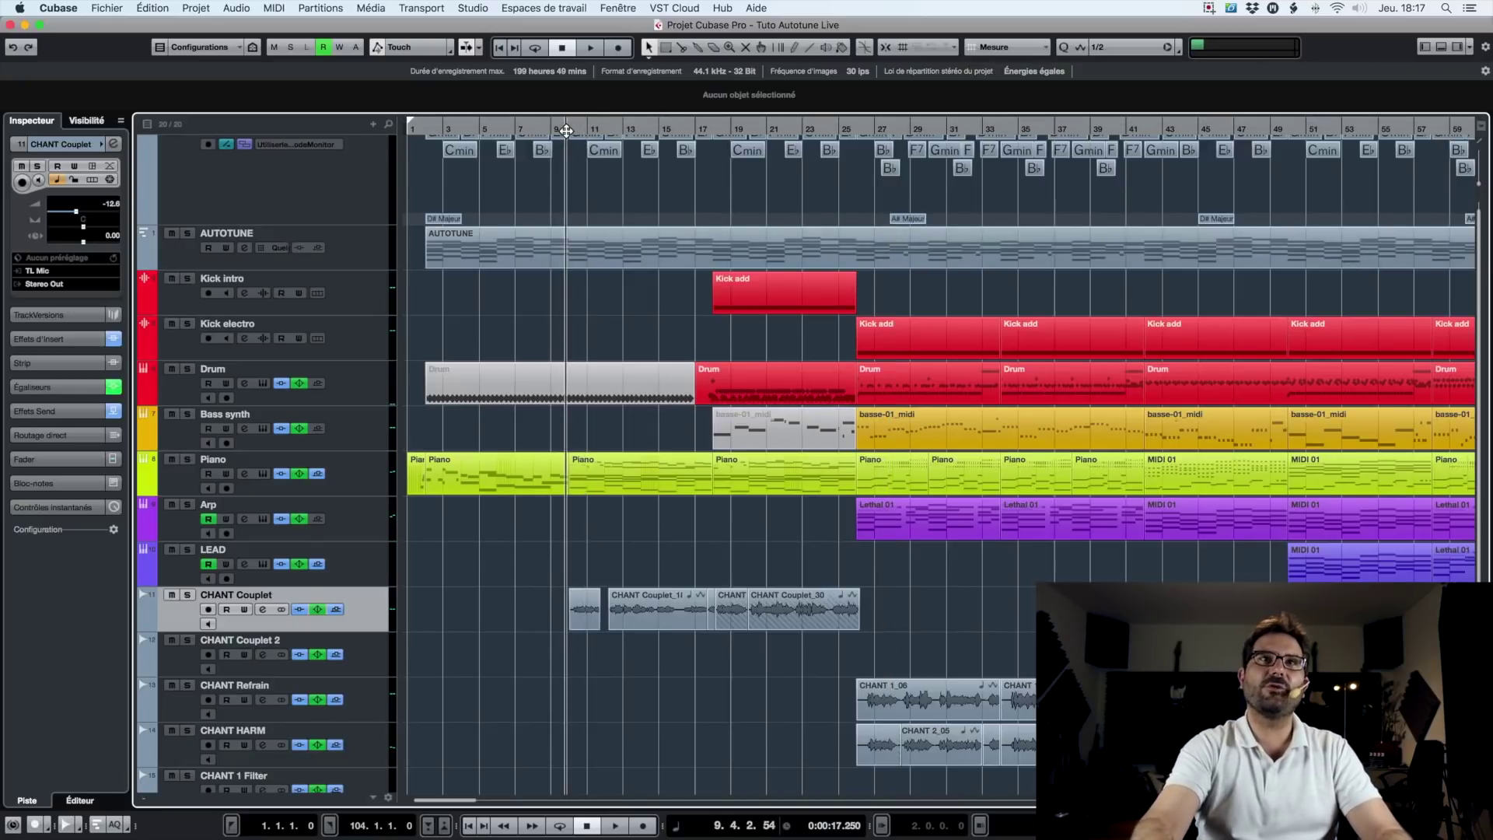
{"action": "key", "text": "space"}
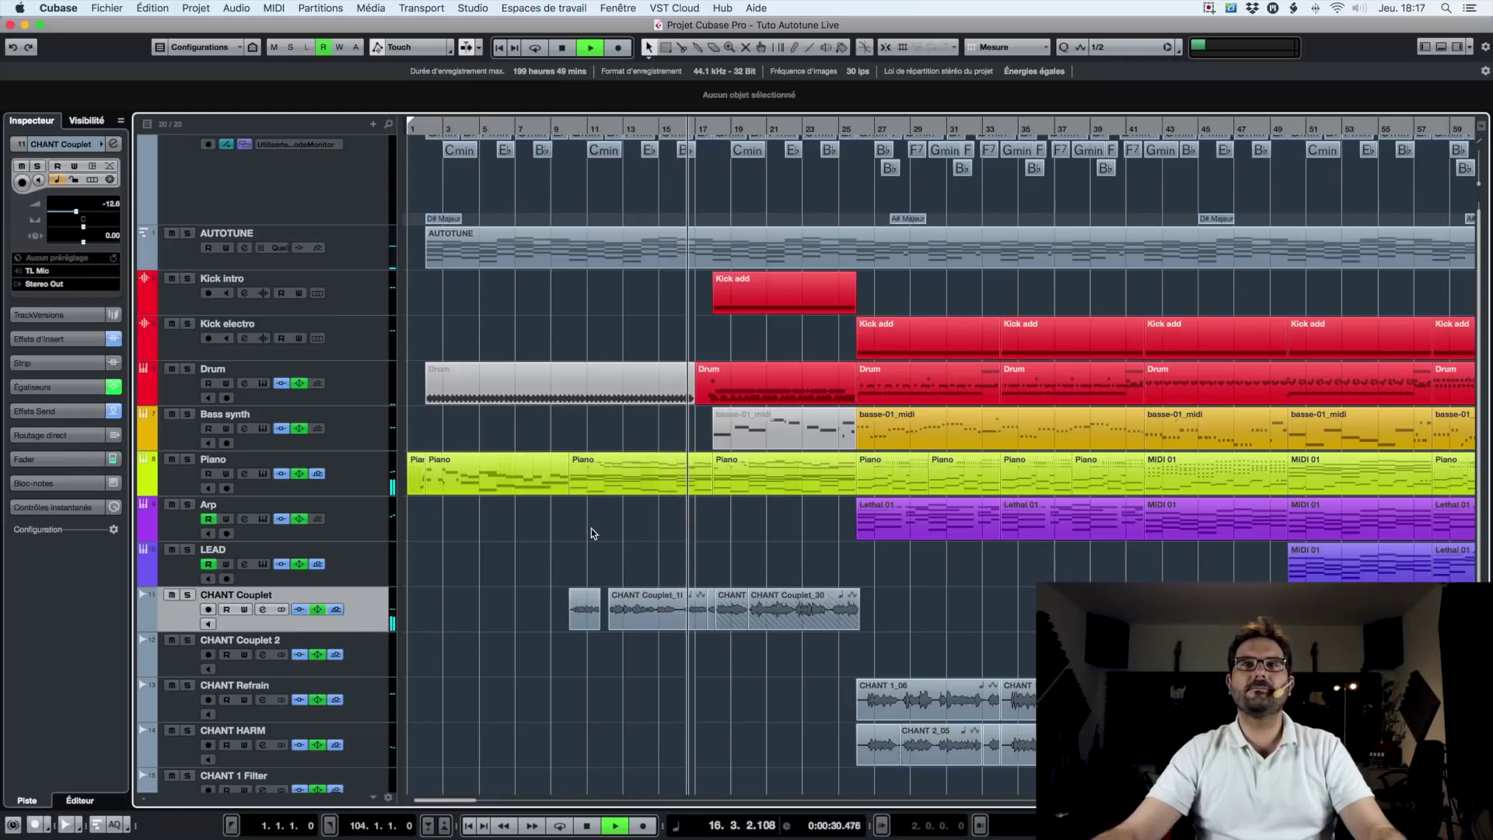
{"action": "key", "text": "space"}
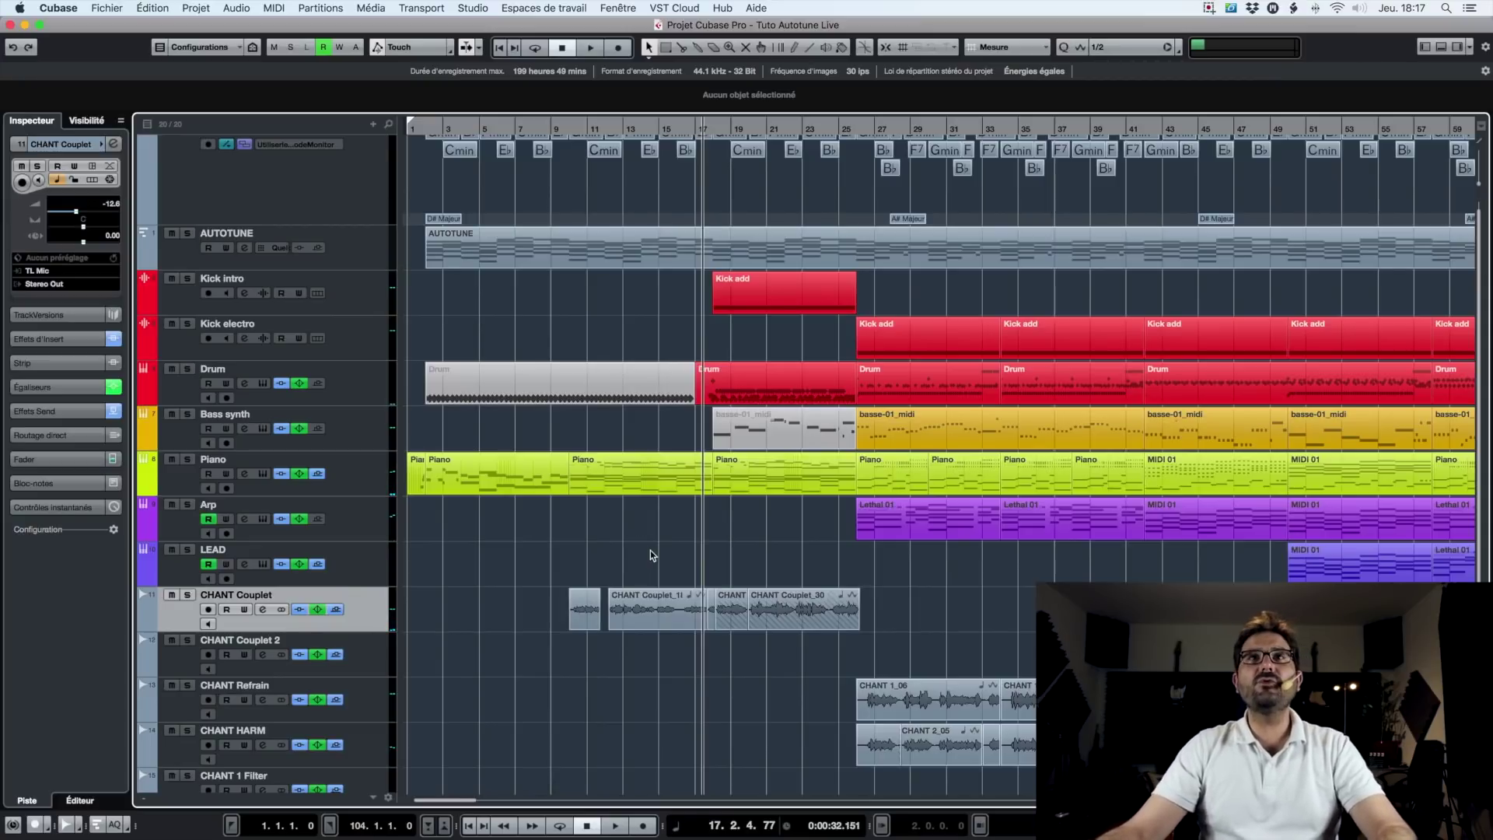
Open the CHANT Couplet track's channel settings and play a short passage to check the vocal signal through its inserts.
{"action": "scroll", "coordinate": [643, 554], "scroll_direction": "up", "scroll_amount": 6}
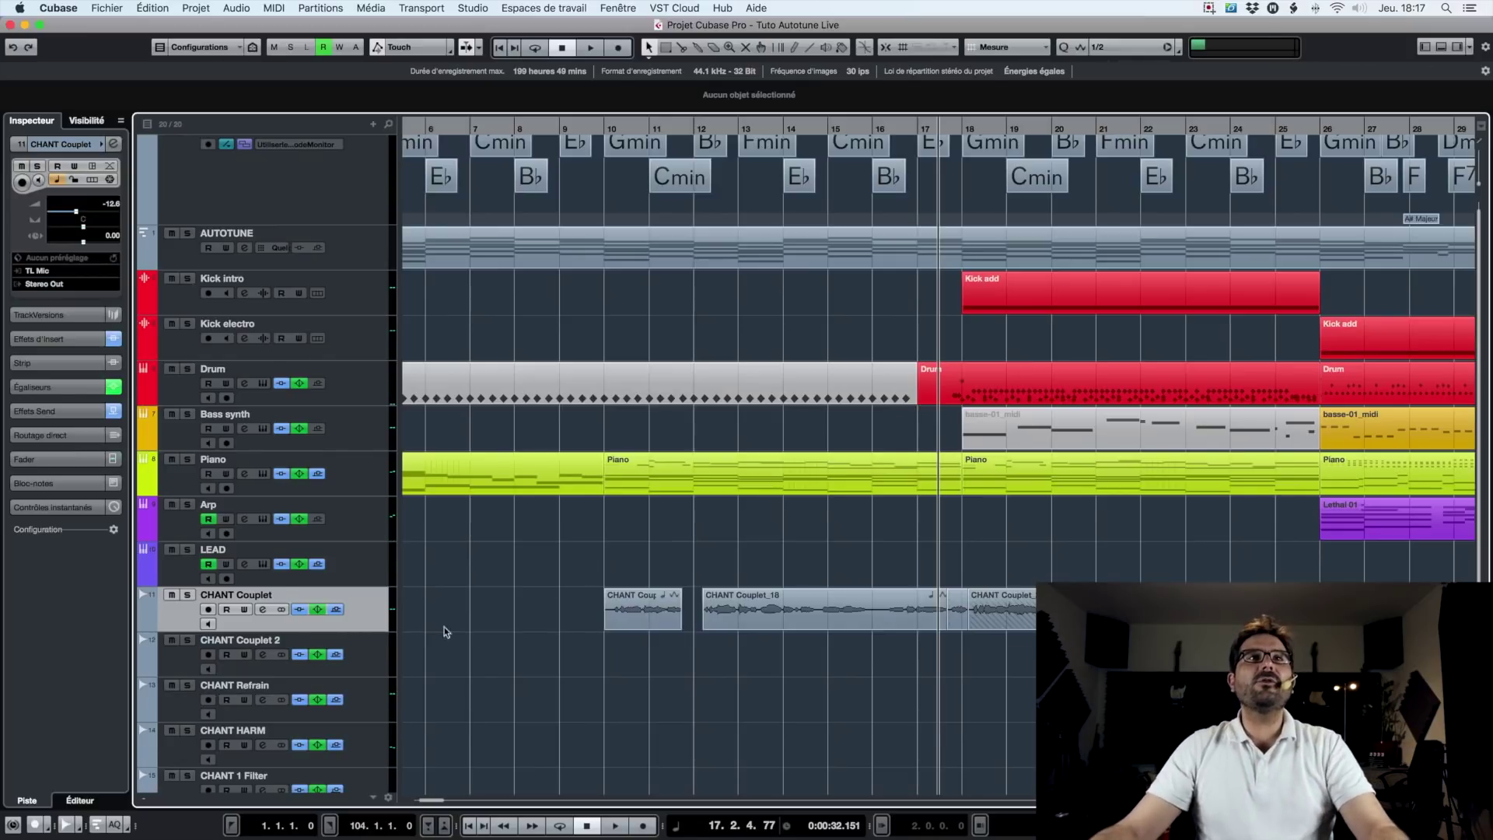
{"action": "scroll", "coordinate": [381, 622], "scroll_direction": "up", "scroll_amount": 1}
{"action": "scroll", "coordinate": [533, 518], "scroll_direction": "down", "scroll_amount": 4}
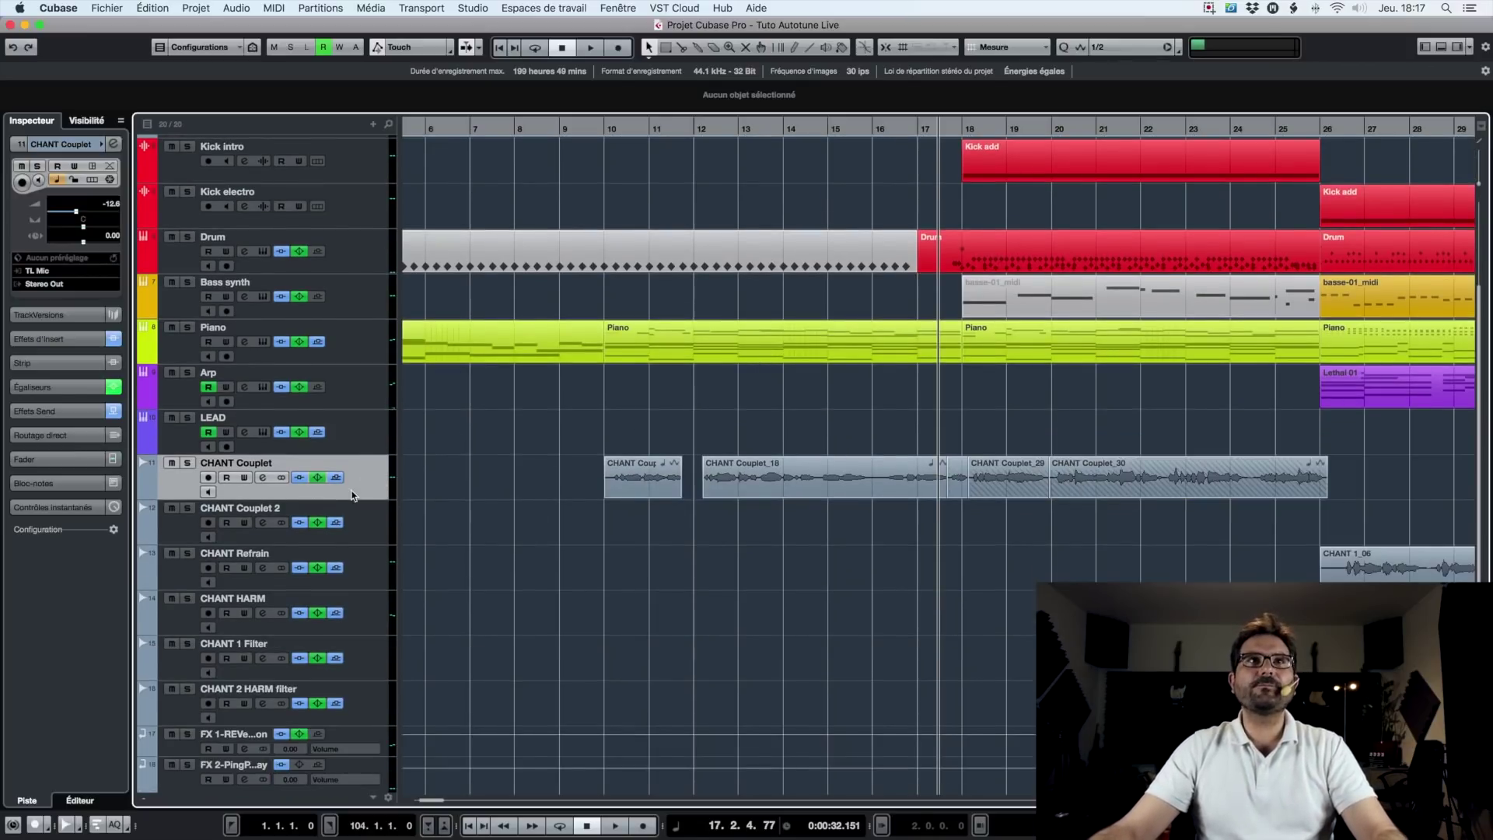
{"action": "left_click", "coordinate": [268, 478]}
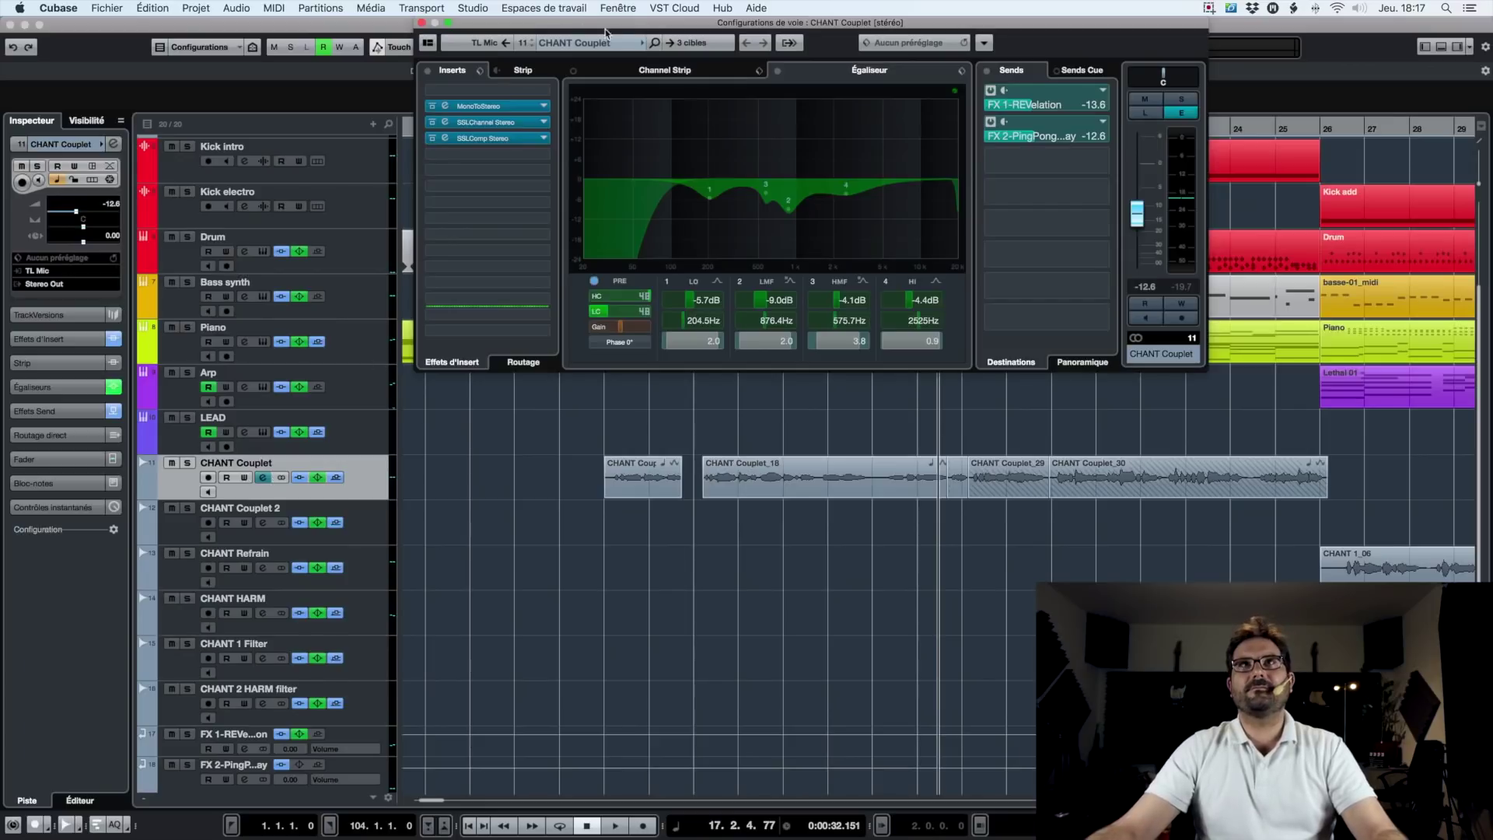
{"action": "left_click_drag", "start_coordinate": [622, 22], "coordinate": [690, 211]}
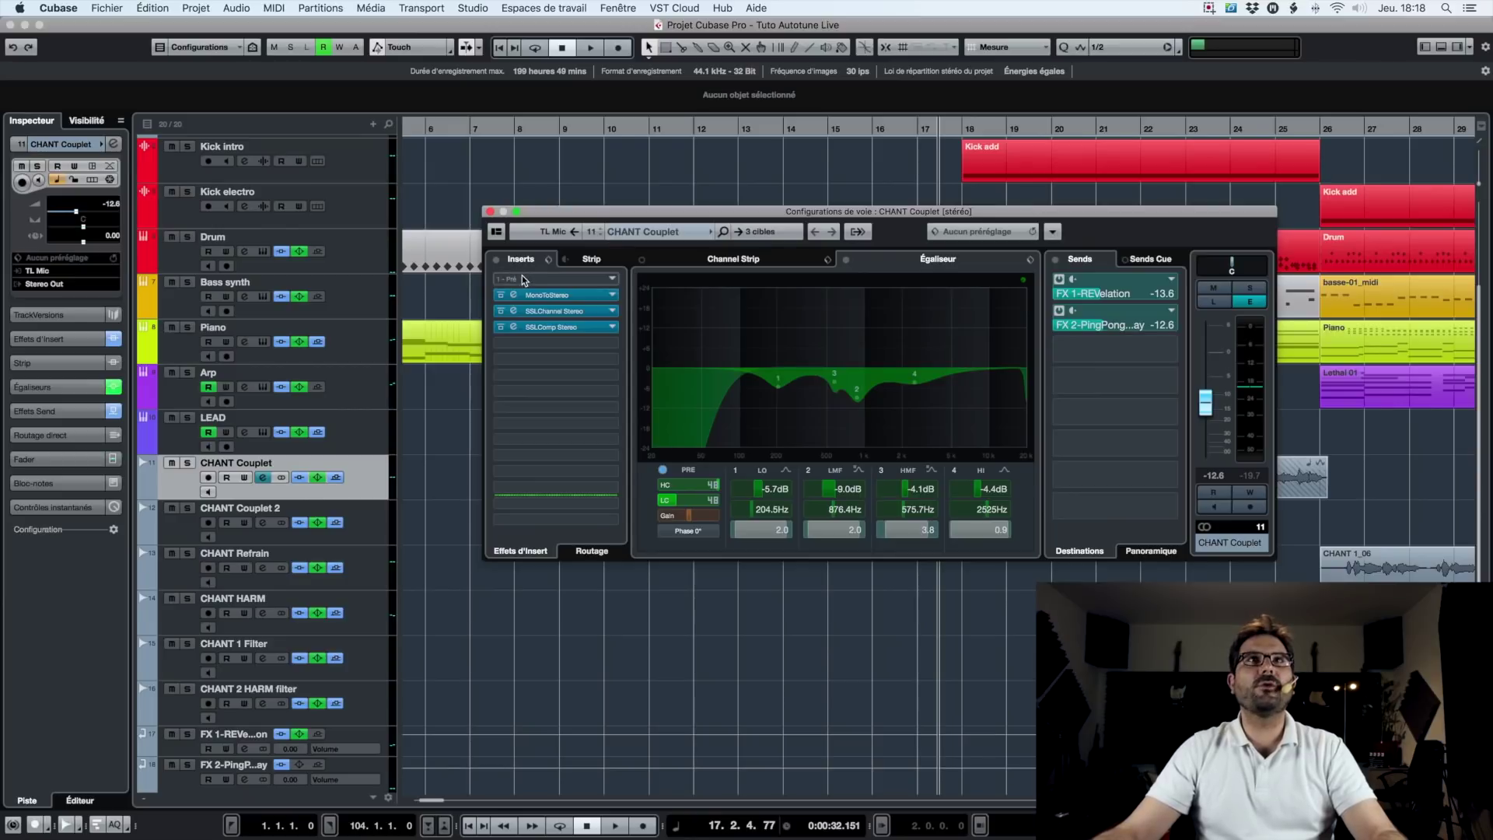
{"action": "mouse_move", "coordinate": [559, 326]}
{"action": "left_mouse_down"}
{"action": "mouse_move", "coordinate": [554, 342]}
{"action": "mouse_move", "coordinate": [566, 312]}
{"action": "mouse_move", "coordinate": [546, 300]}
{"action": "mouse_move", "coordinate": [552, 326]}
{"action": "left_mouse_up"}
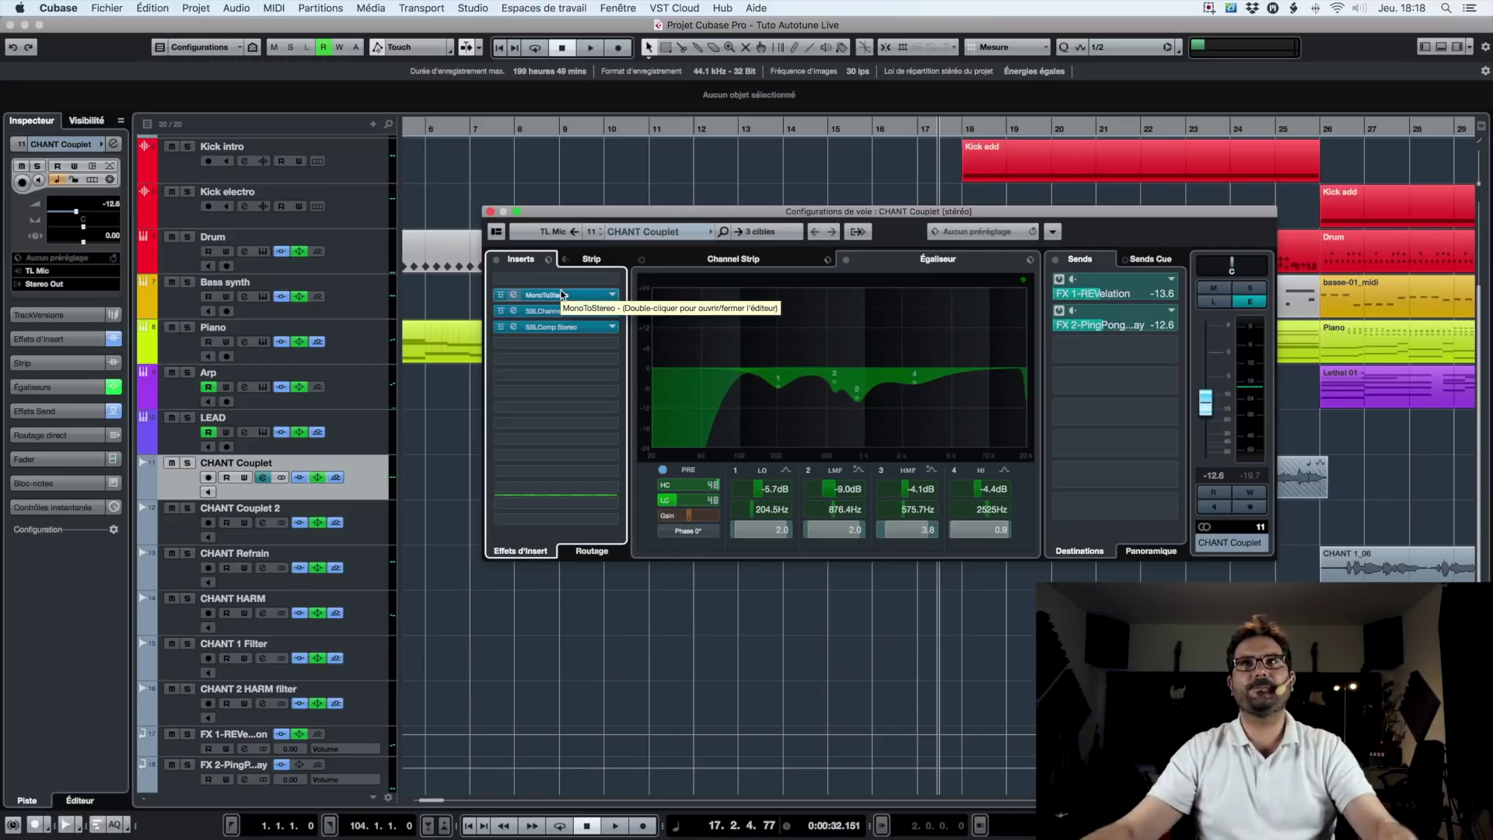
{"action": "key", "text": "space"}
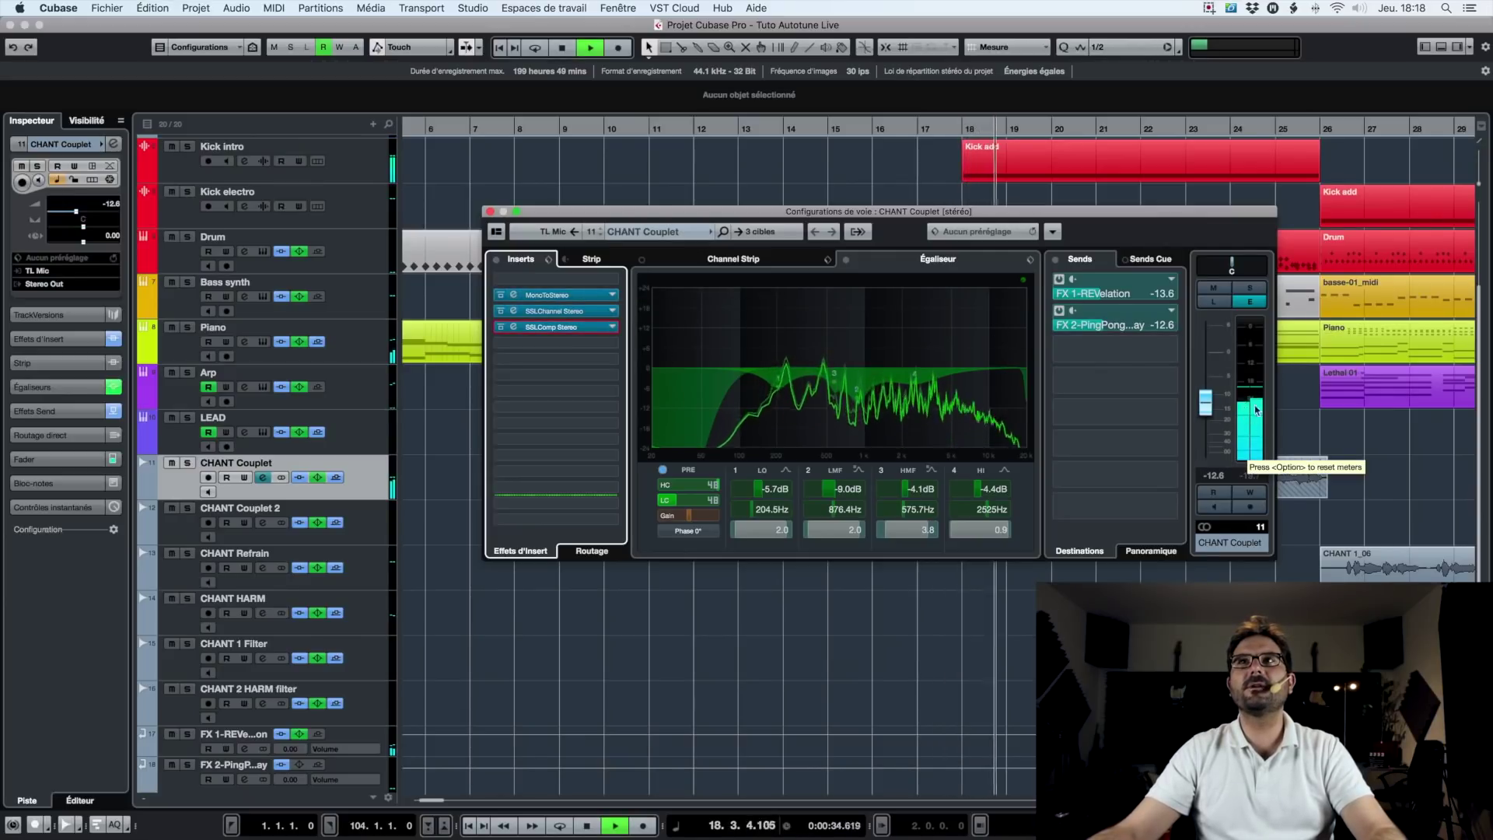
{"action": "key", "text": "space"}
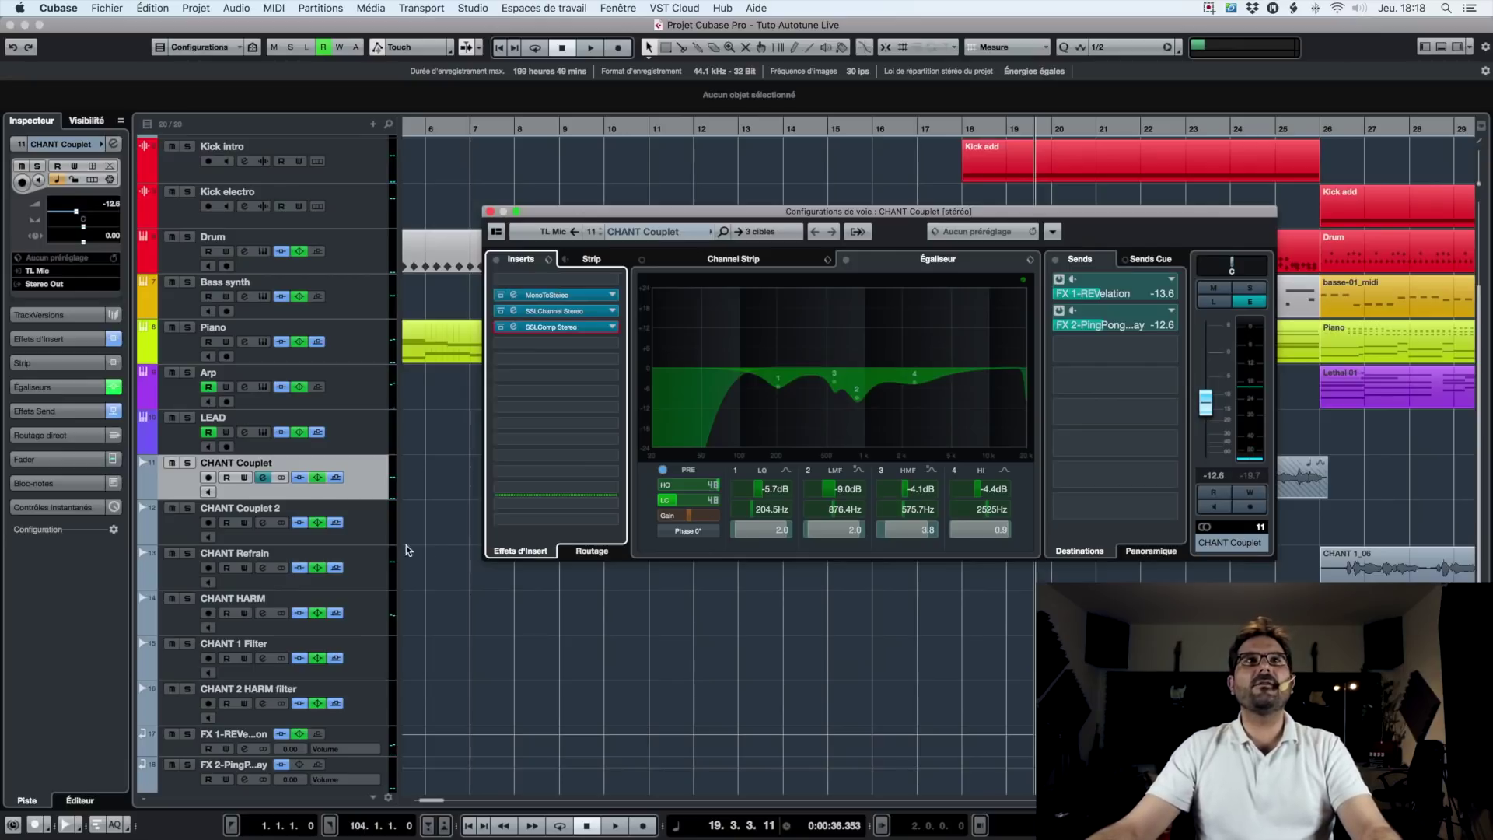
Examine the insert effects on the CHANT HARM channel.
{"action": "left_click", "coordinate": [375, 570]}
{"action": "left_click", "coordinate": [370, 614]}
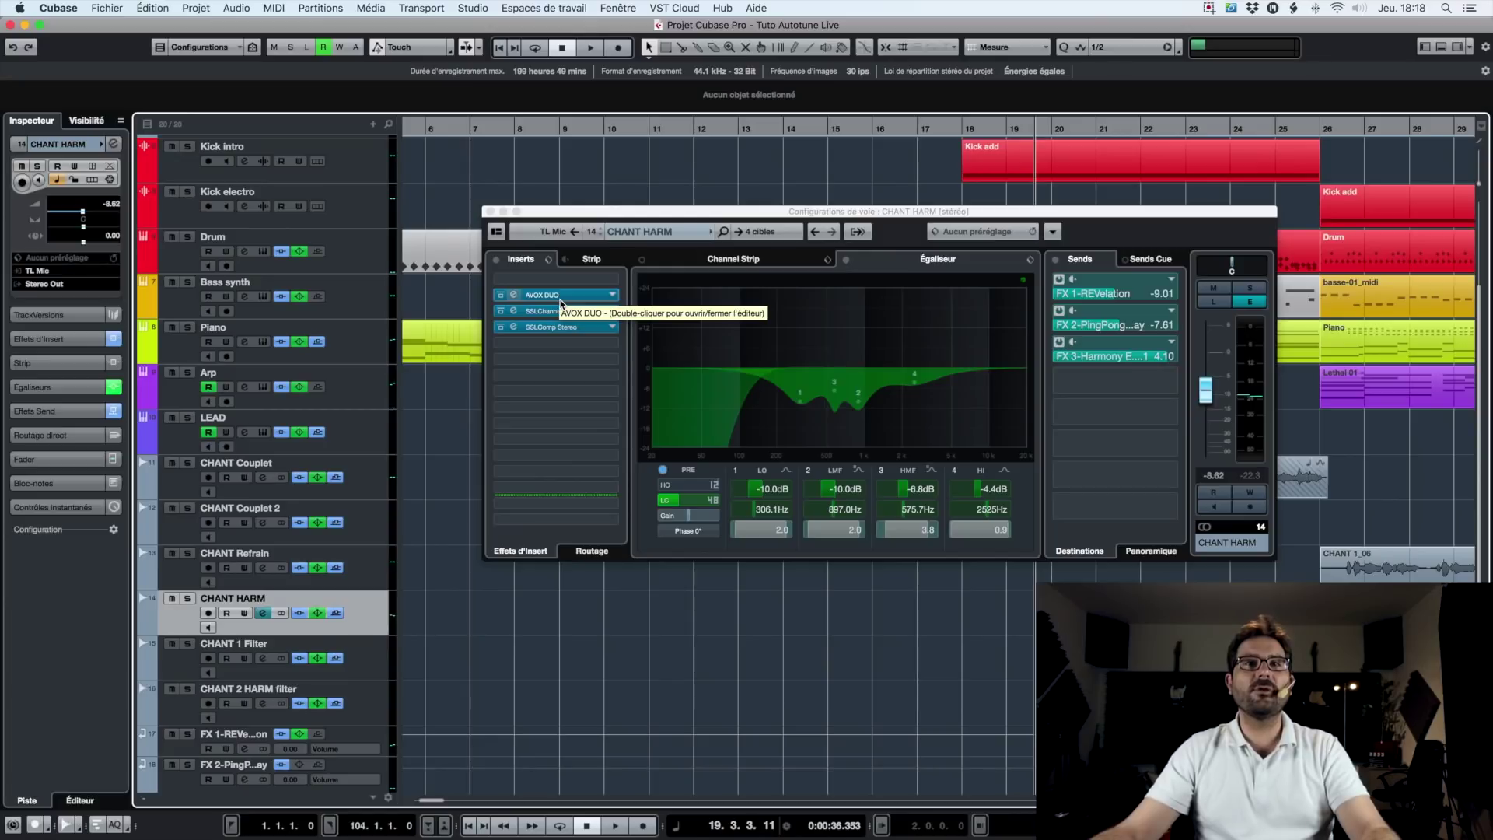
{"action": "left_click", "coordinate": [568, 212]}
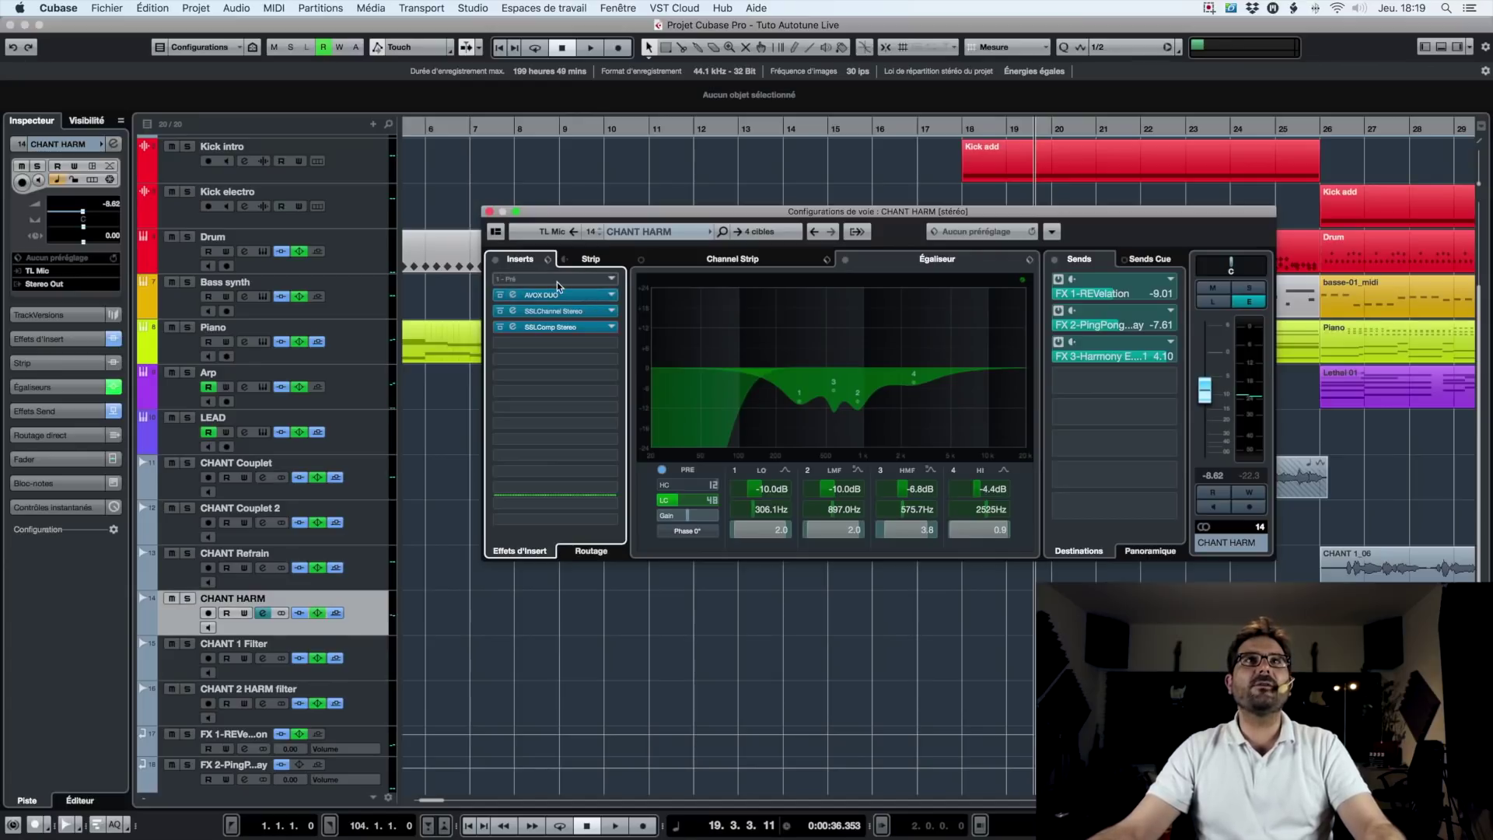
Return to the CHANT Couplet channel, search the effects for "auto", and load Auto-Tune_Live_VST in the first insert slot.
{"action": "left_click", "coordinate": [368, 487]}
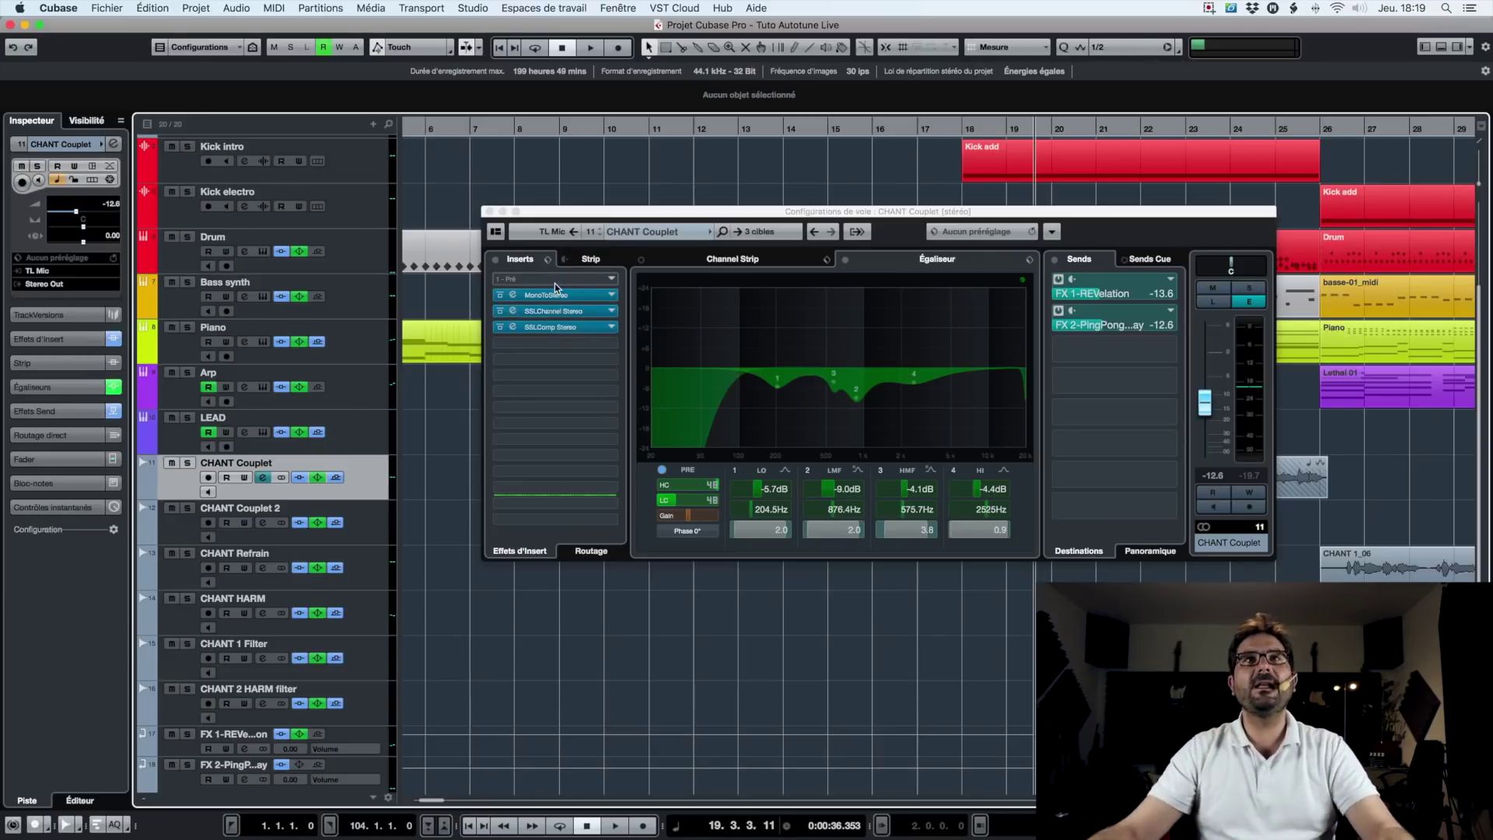
{"action": "left_click", "coordinate": [613, 280]}
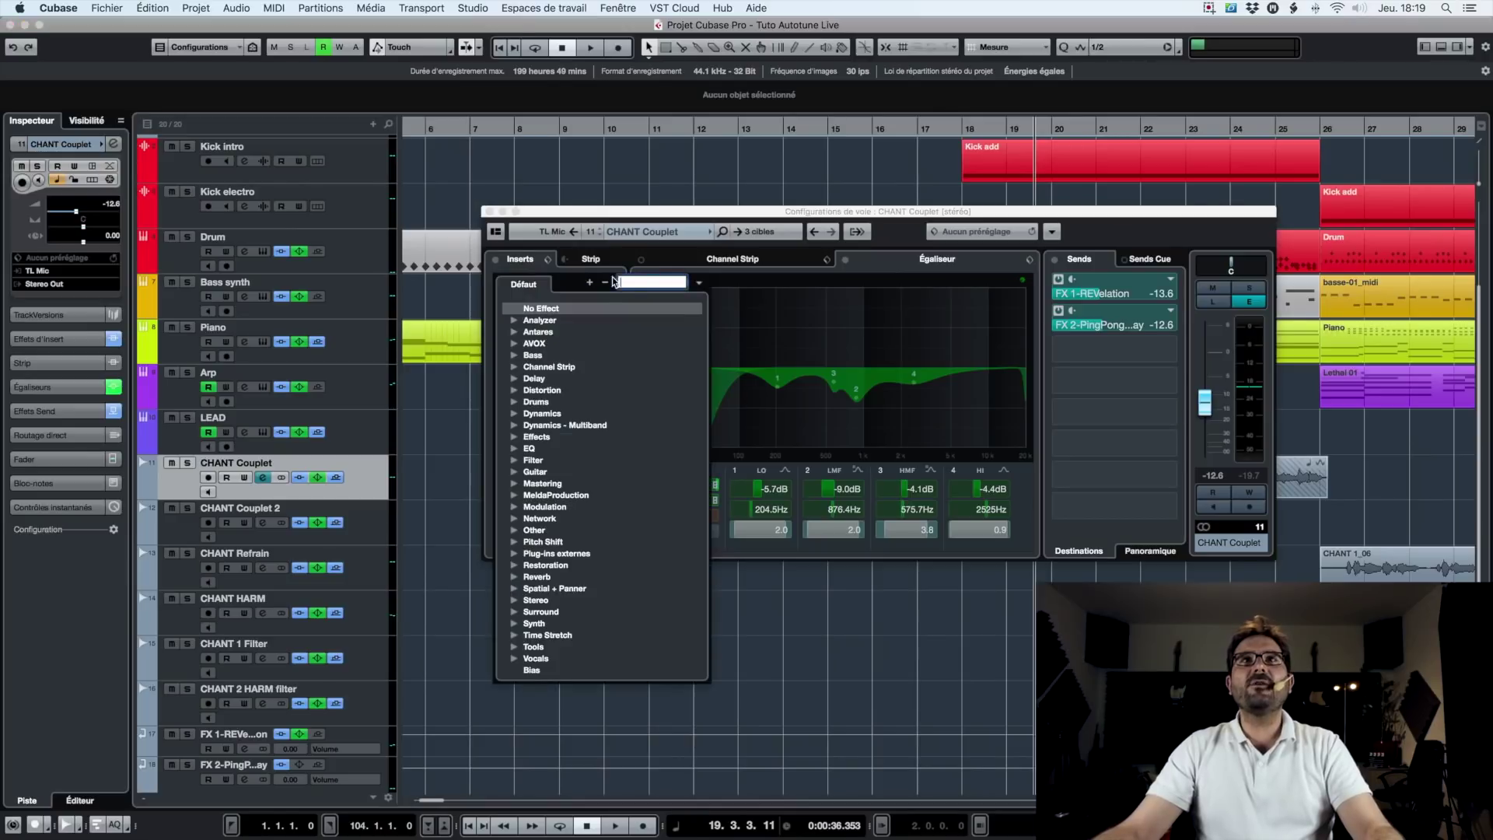
{"action": "type", "text": "aut"}
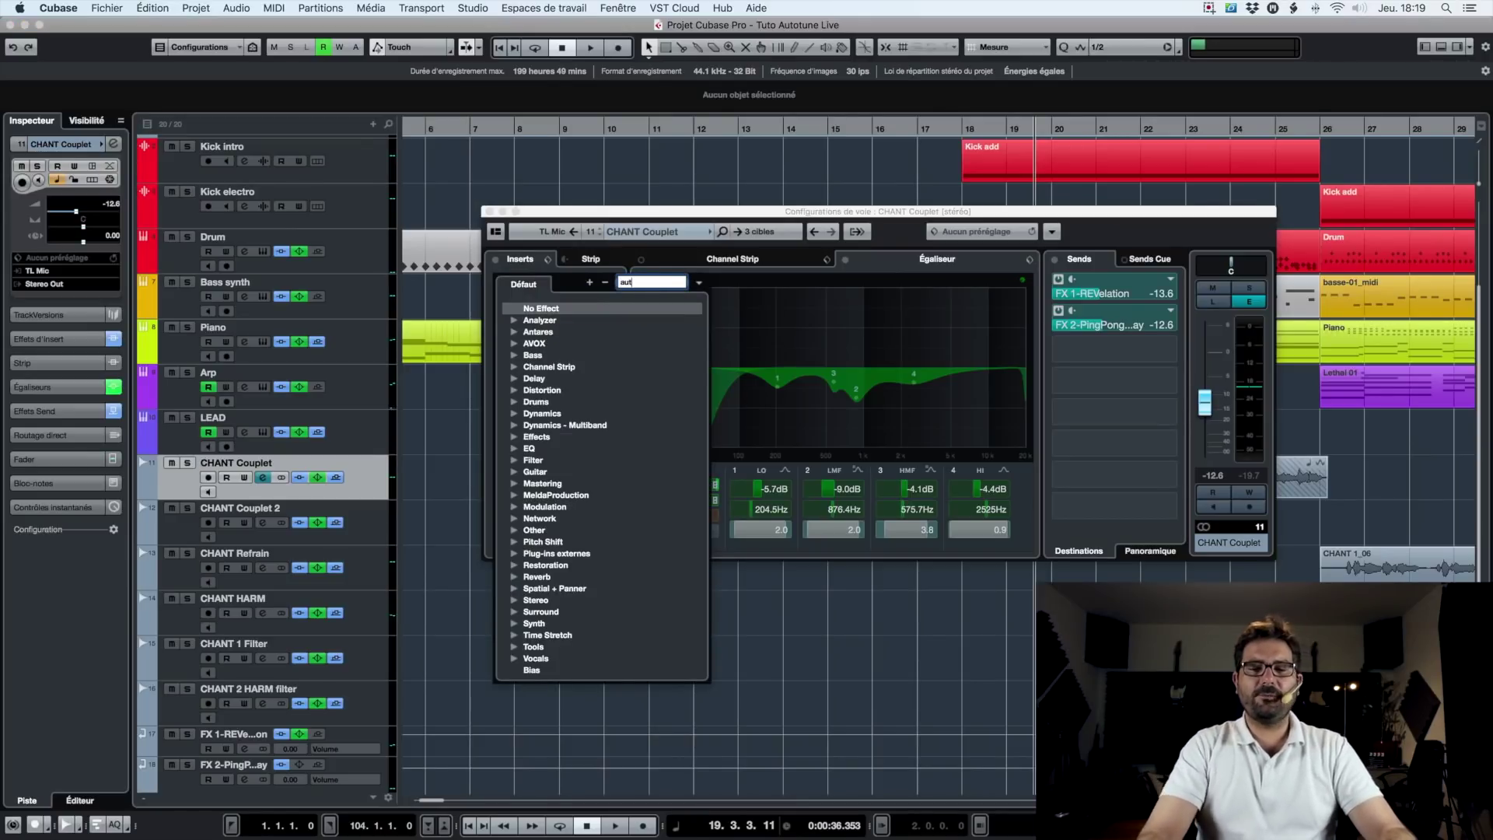
{"action": "type", "text": "o"}
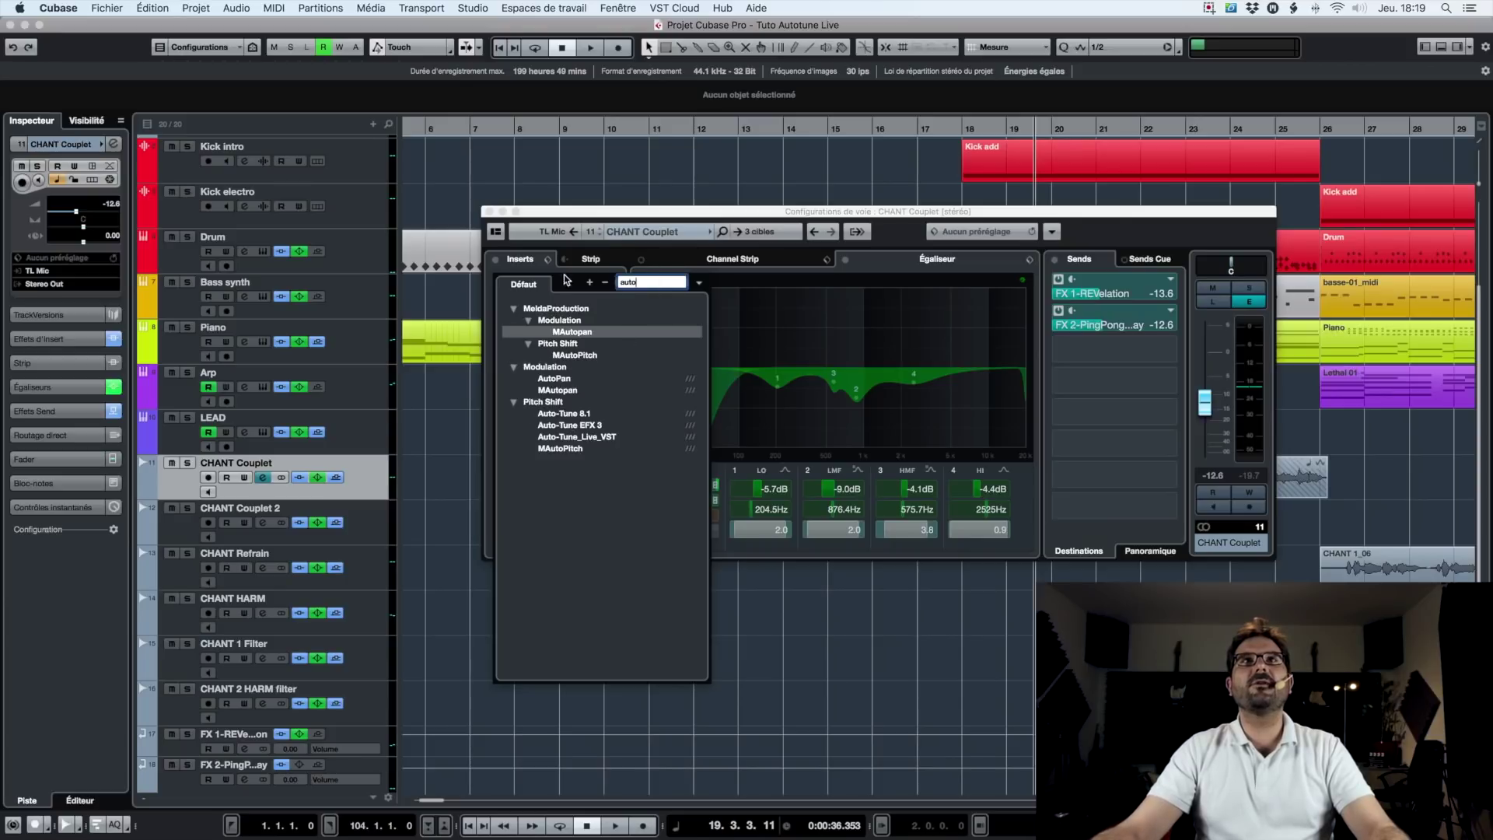
{"action": "left_click", "coordinate": [580, 439]}
{"action": "left_click", "coordinate": [581, 439]}
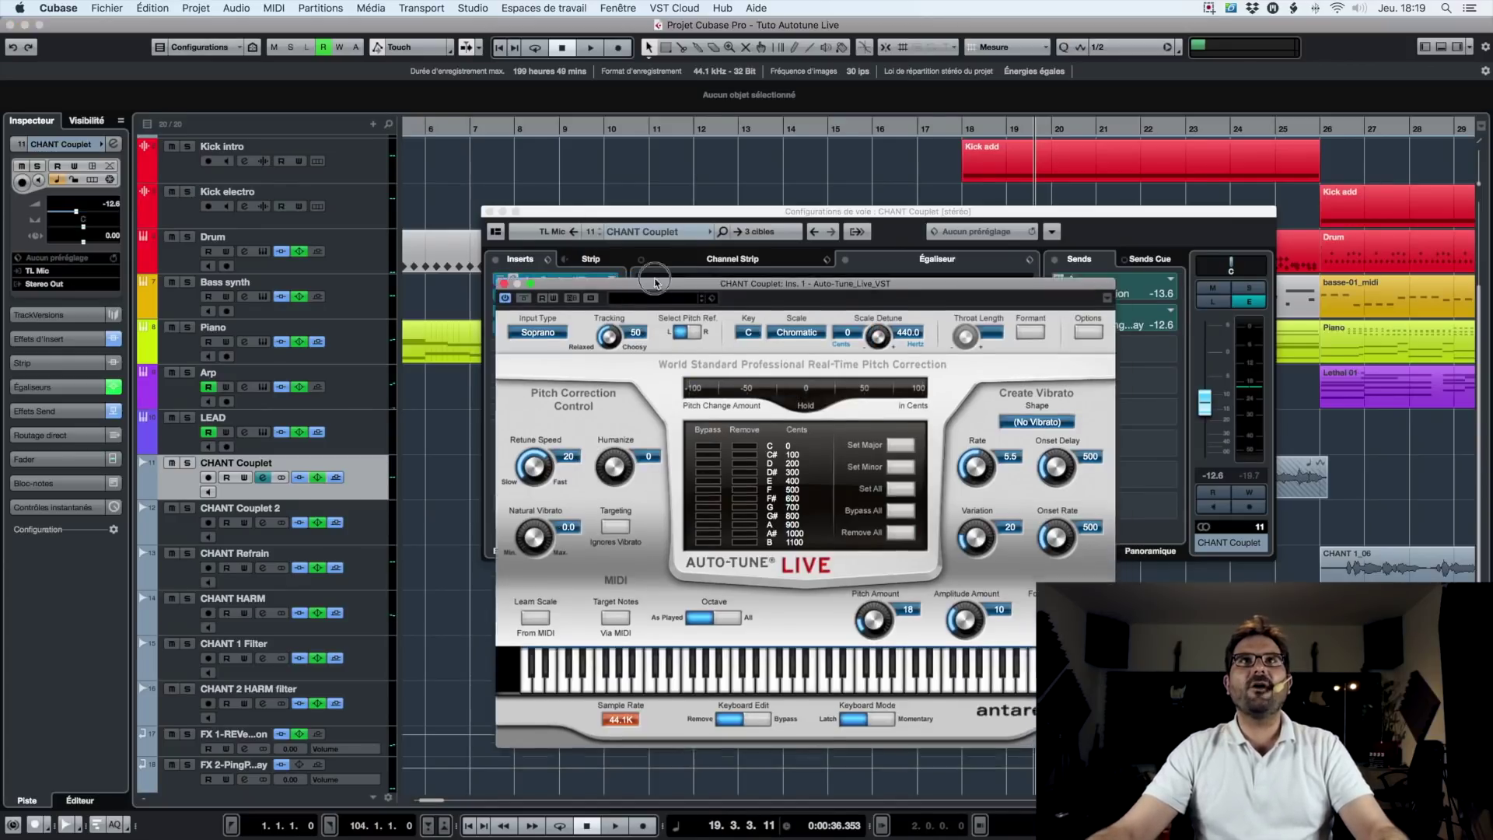
{"action": "left_click_drag", "start_coordinate": [655, 284], "coordinate": [623, 240]}
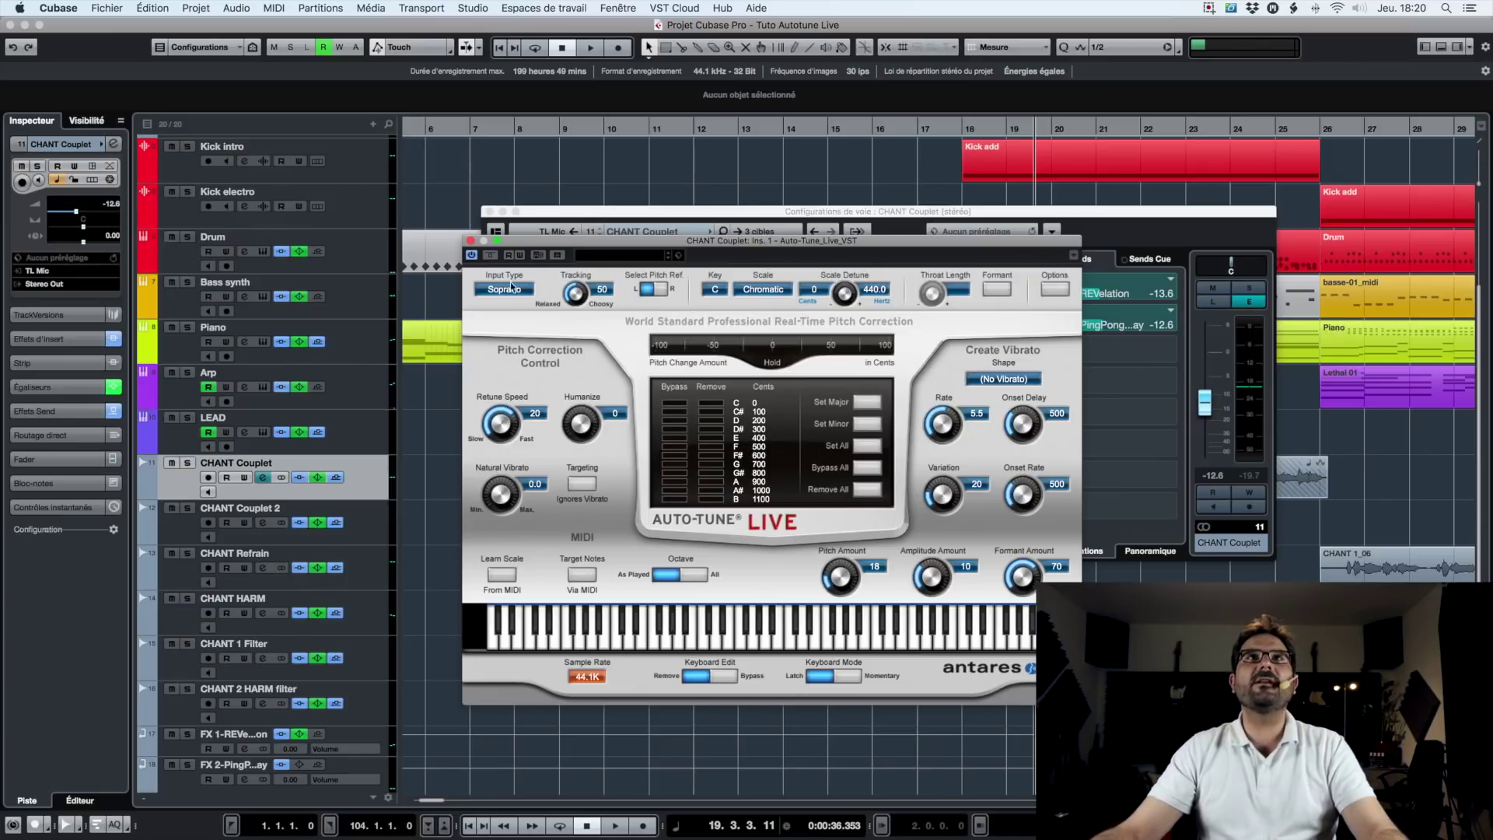
Set the Auto-Tune Live input type to Alto/Tenor.
{"action": "left_click", "coordinate": [528, 312]}
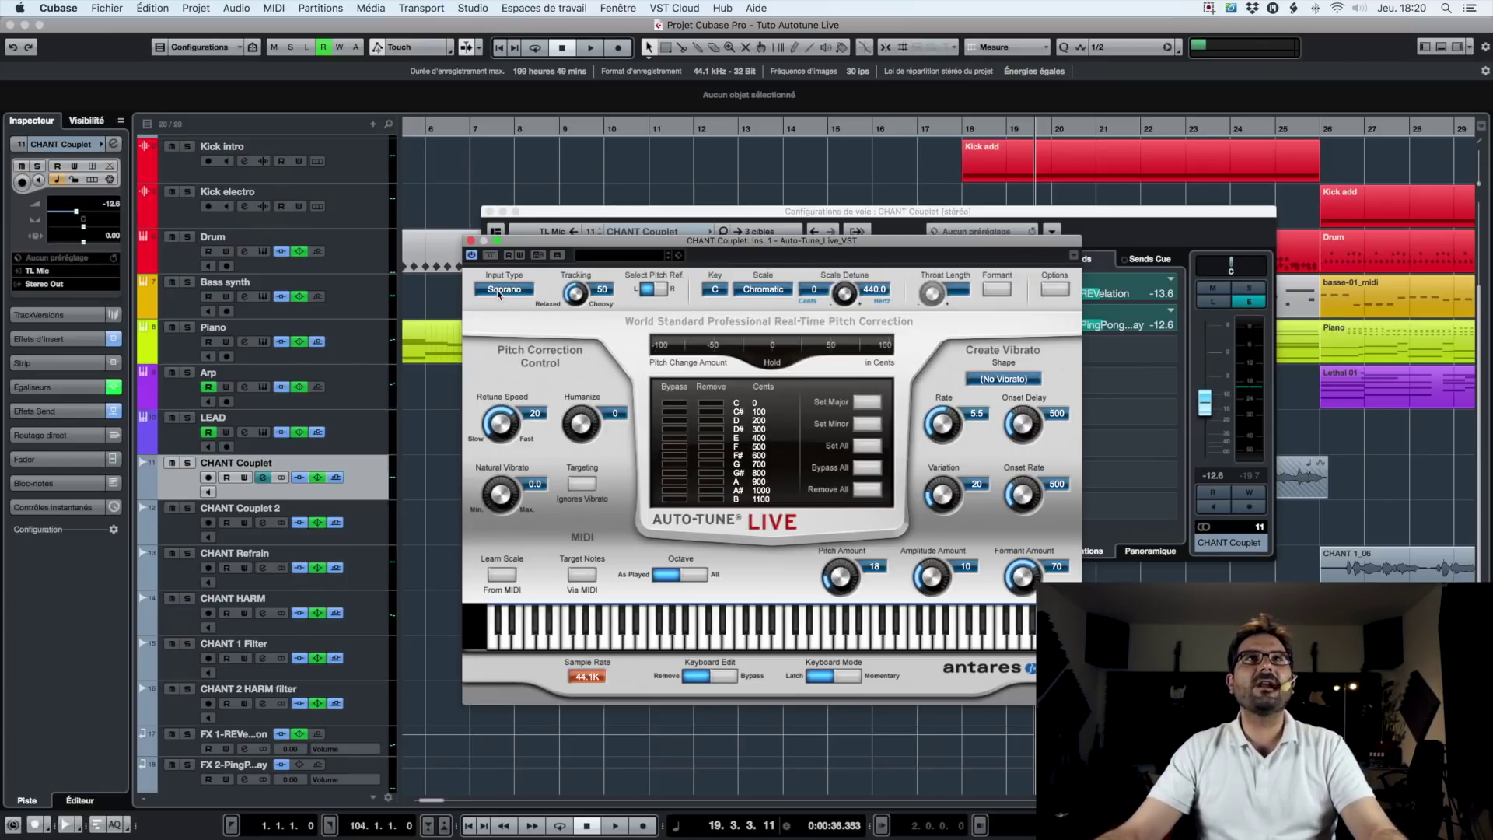
{"action": "left_click", "coordinate": [500, 292]}
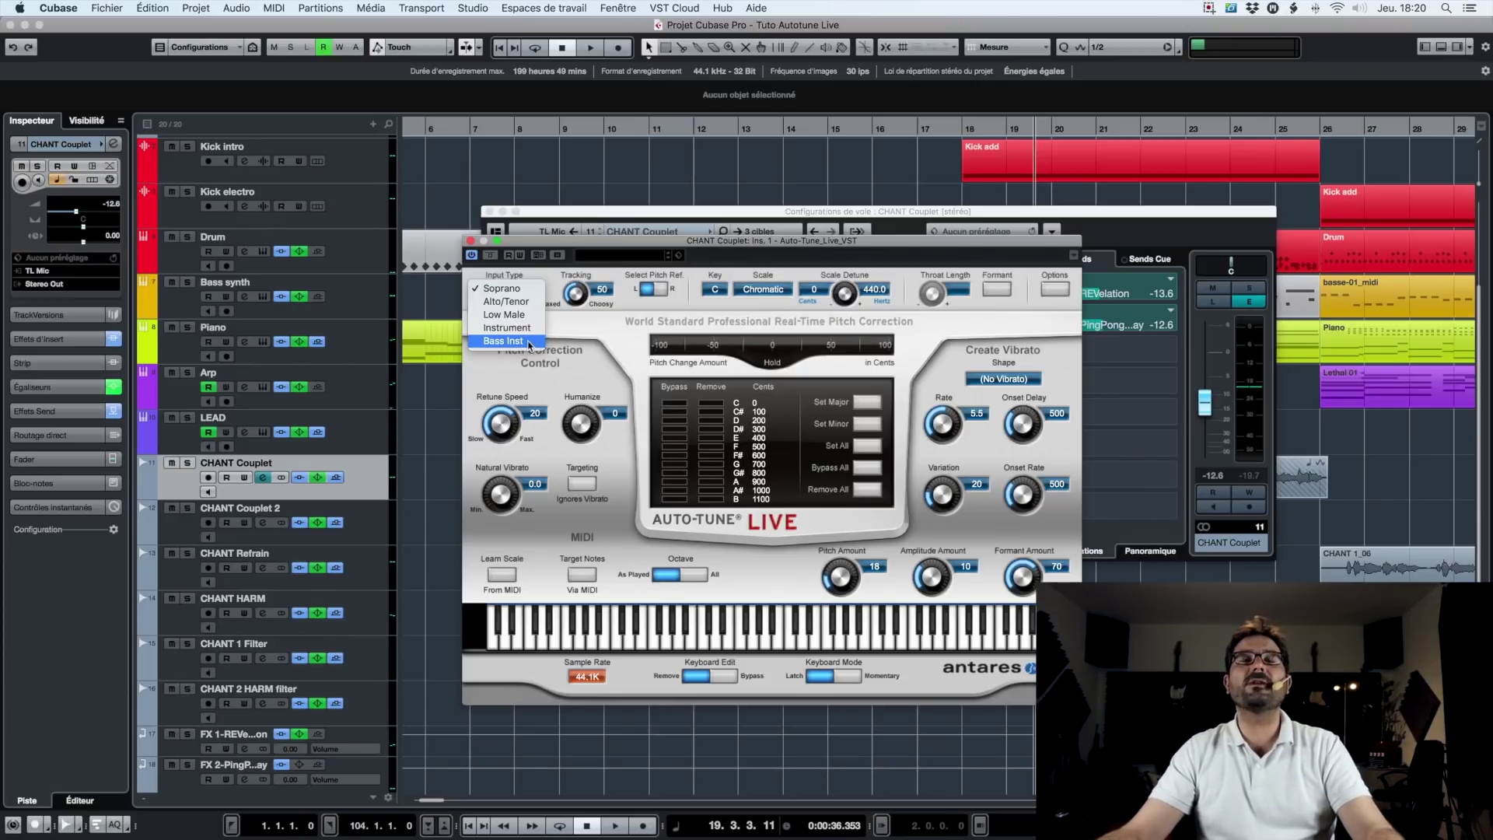
{"action": "left_click", "coordinate": [576, 334]}
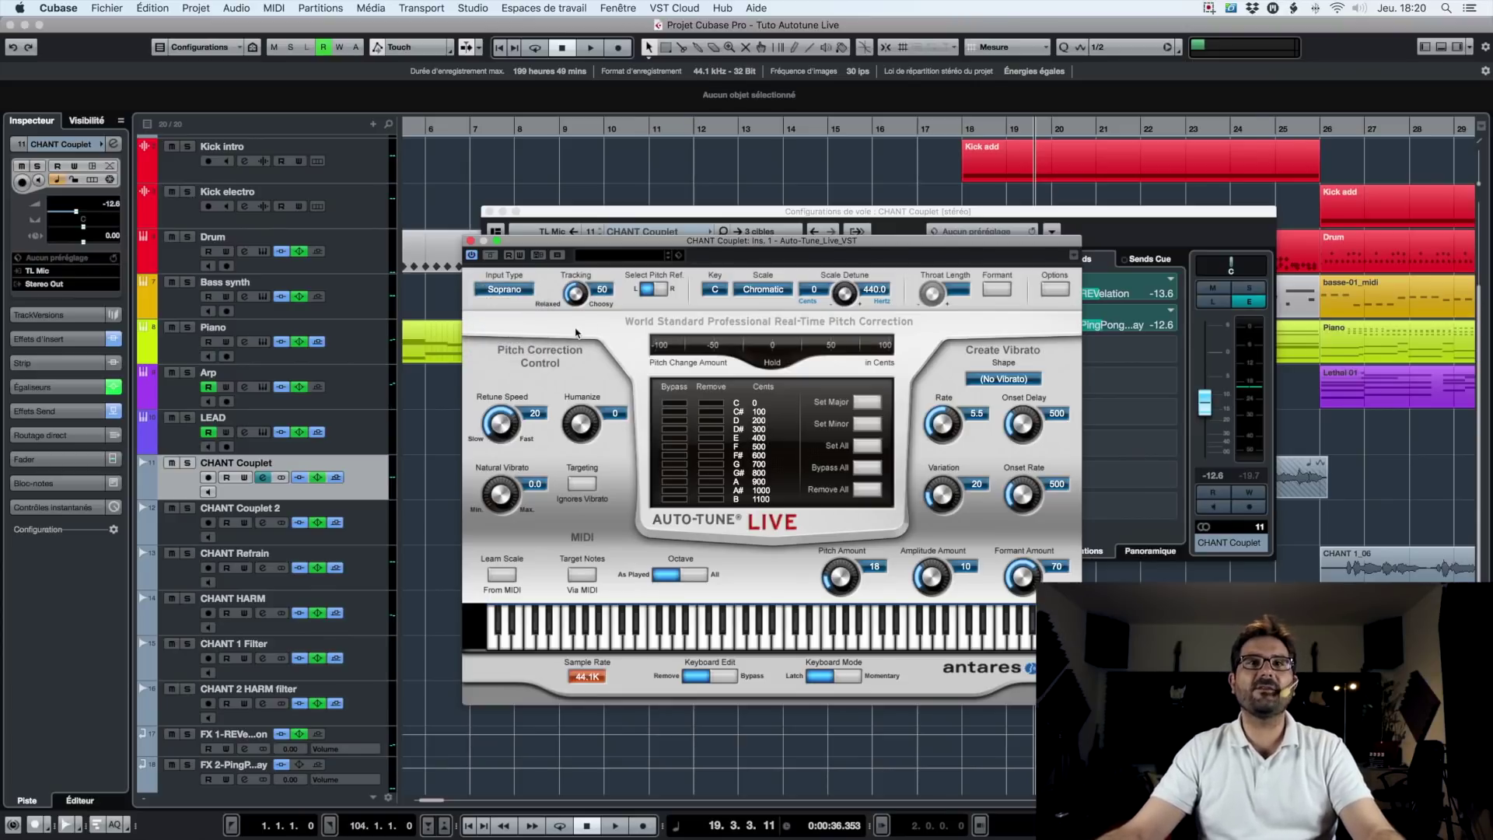
{"action": "left_click", "coordinate": [518, 293]}
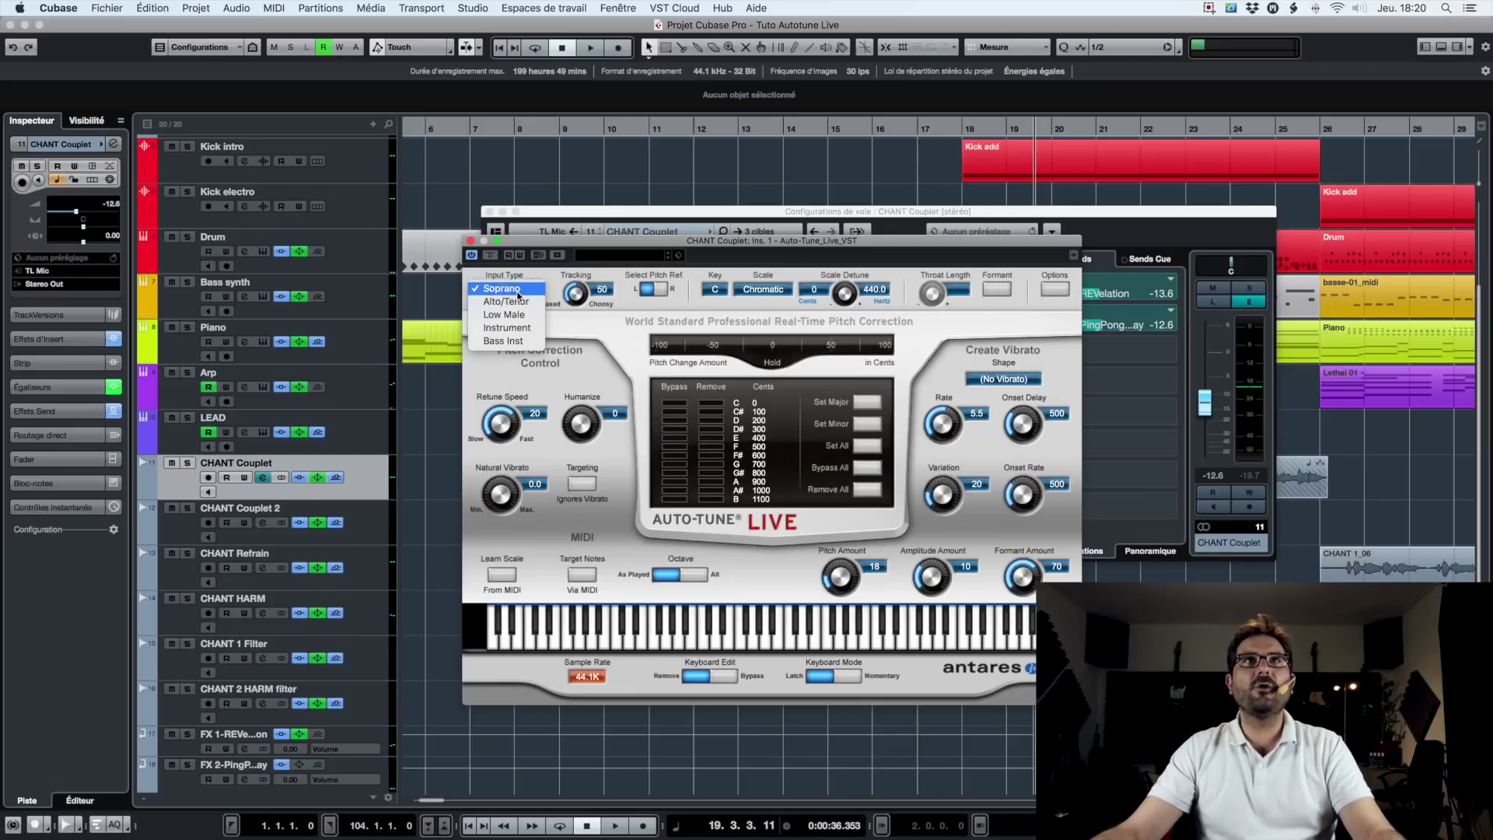
{"action": "left_click", "coordinate": [515, 303]}
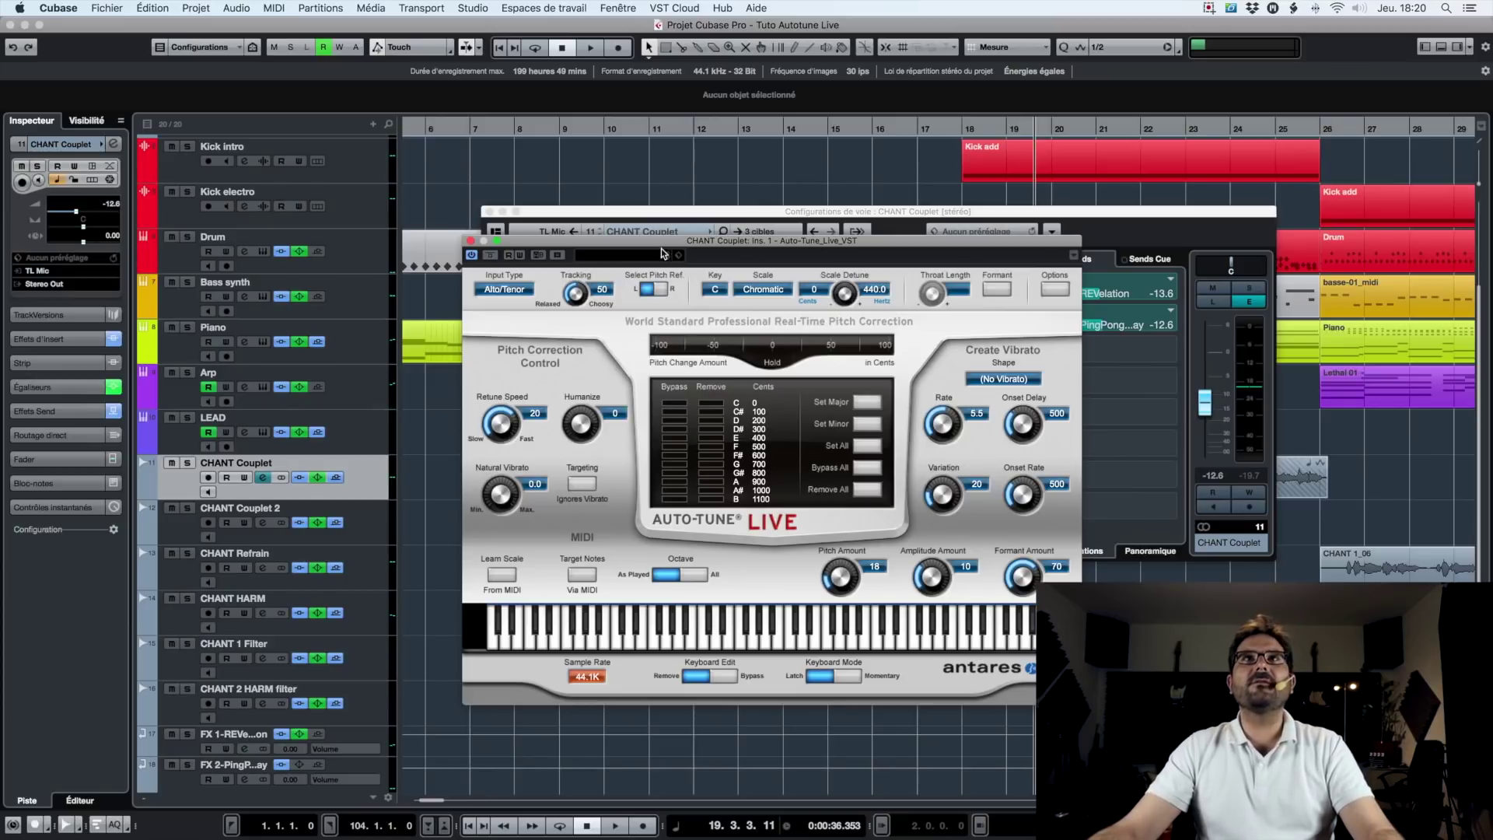
Move the plug-in and channel settings windows clear of the vocal clips and set the locators around the first two CHANT Couplet clips.
{"action": "left_click_drag", "start_coordinate": [651, 241], "coordinate": [869, 219]}
{"action": "left_click_drag", "start_coordinate": [631, 213], "coordinate": [916, 543]}
{"action": "left_click", "coordinate": [496, 437]}
{"action": "left_click_drag", "start_coordinate": [496, 439], "coordinate": [869, 529]}
{"action": "key", "text": "p"}
{"action": "left_click_drag", "start_coordinate": [555, 477], "coordinate": [765, 483]}
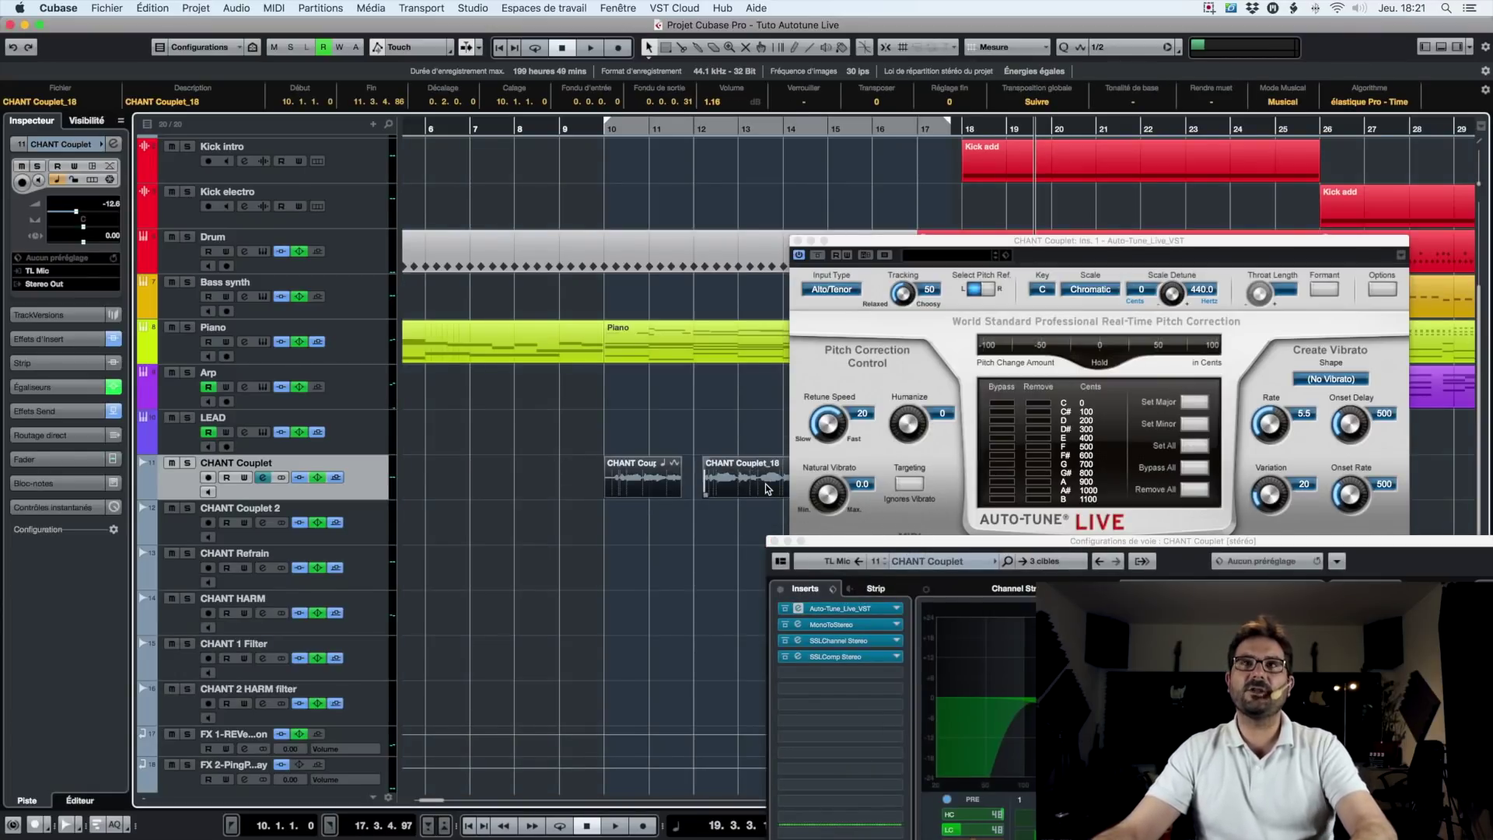
Turn on cycle mode and play the looped vocal passage from bar 10 with the whole Auto-Tune Live window in view.
{"action": "left_click", "coordinate": [607, 132]}
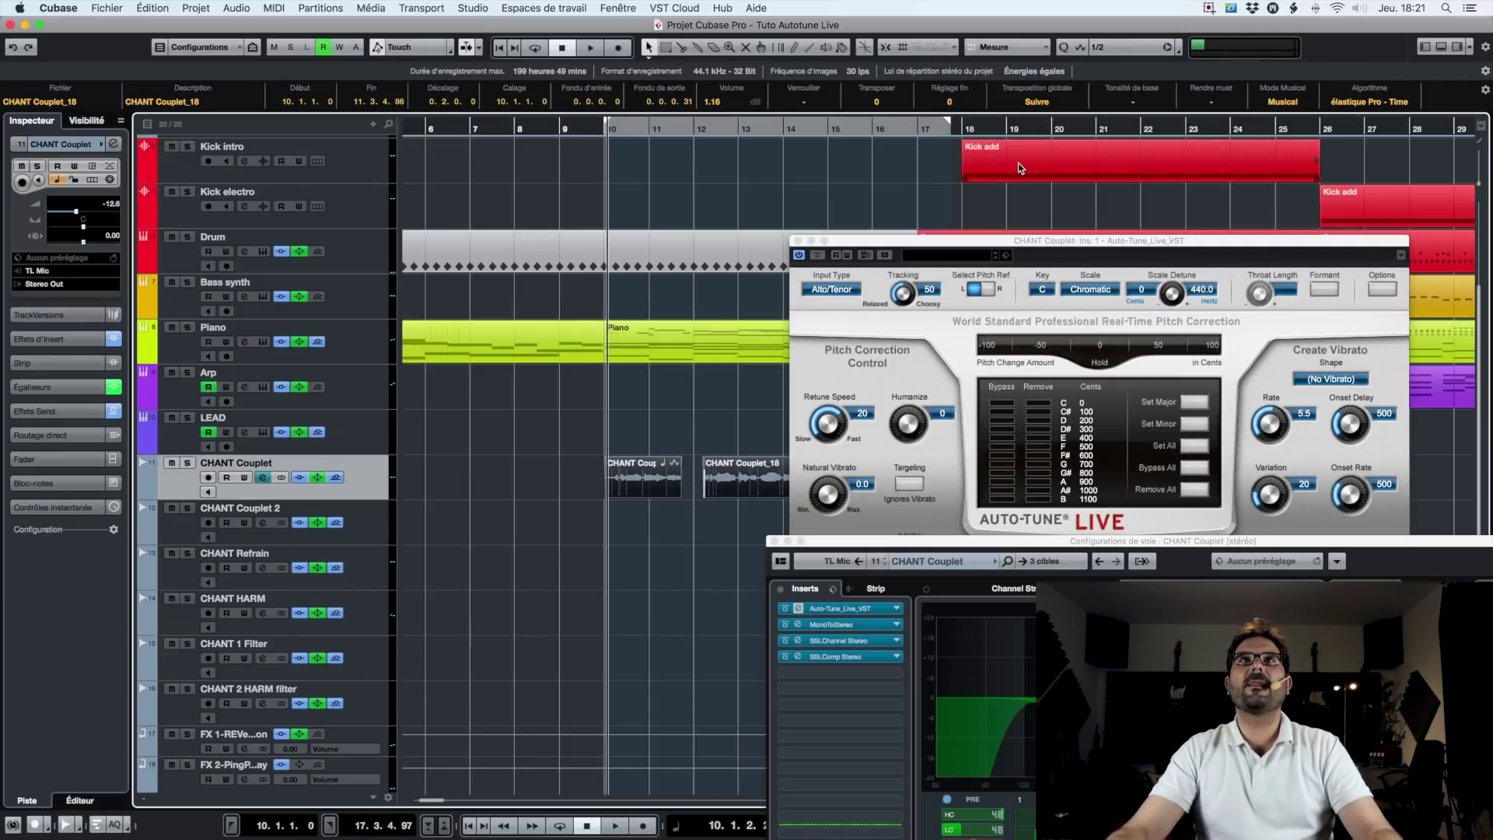
{"action": "key", "text": "slash"}
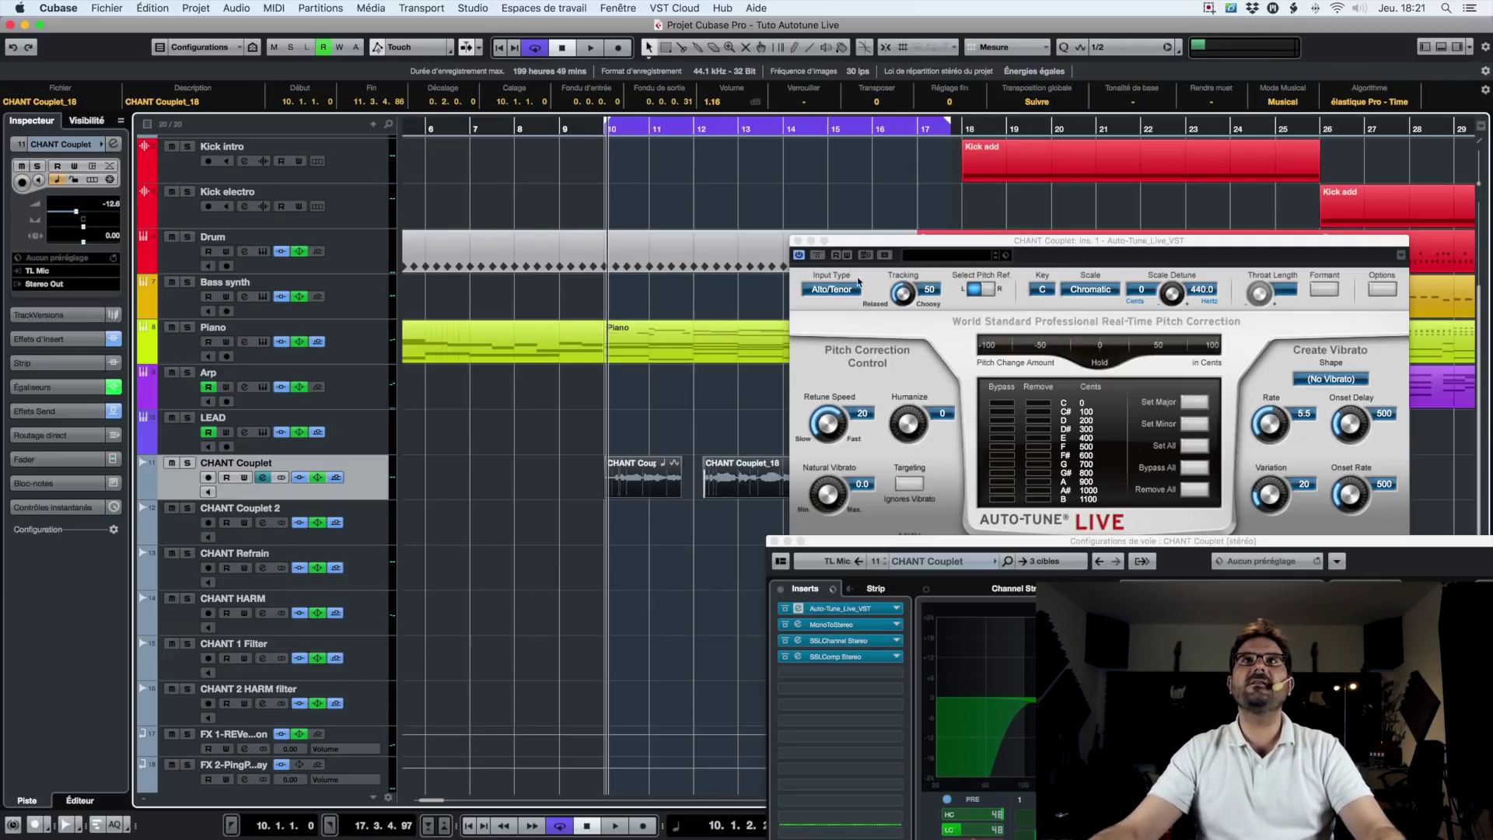
{"action": "left_click_drag", "start_coordinate": [874, 244], "coordinate": [682, 191]}
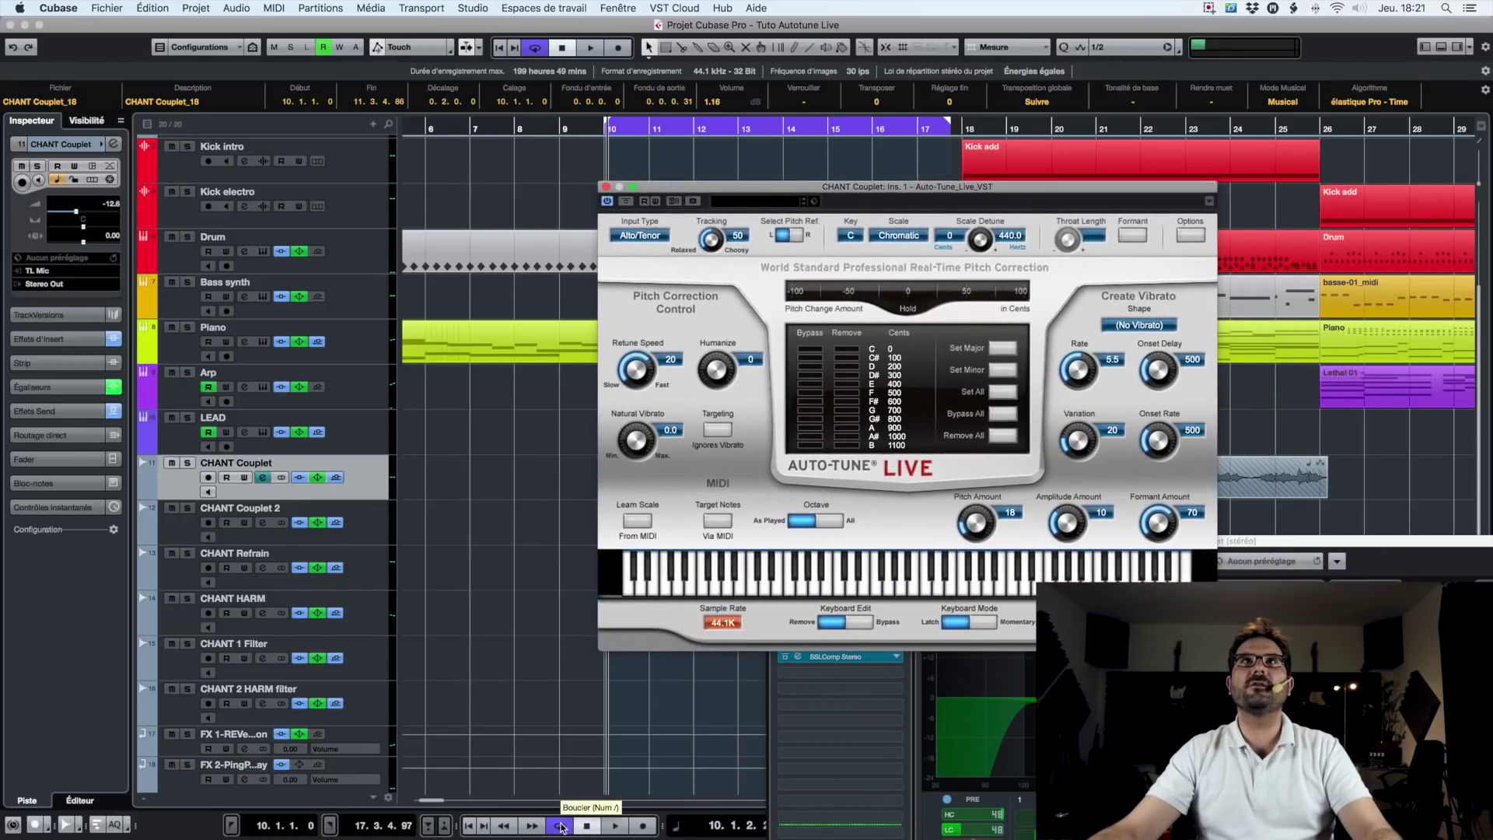
{"action": "left_click_drag", "start_coordinate": [881, 190], "coordinate": [674, 228]}
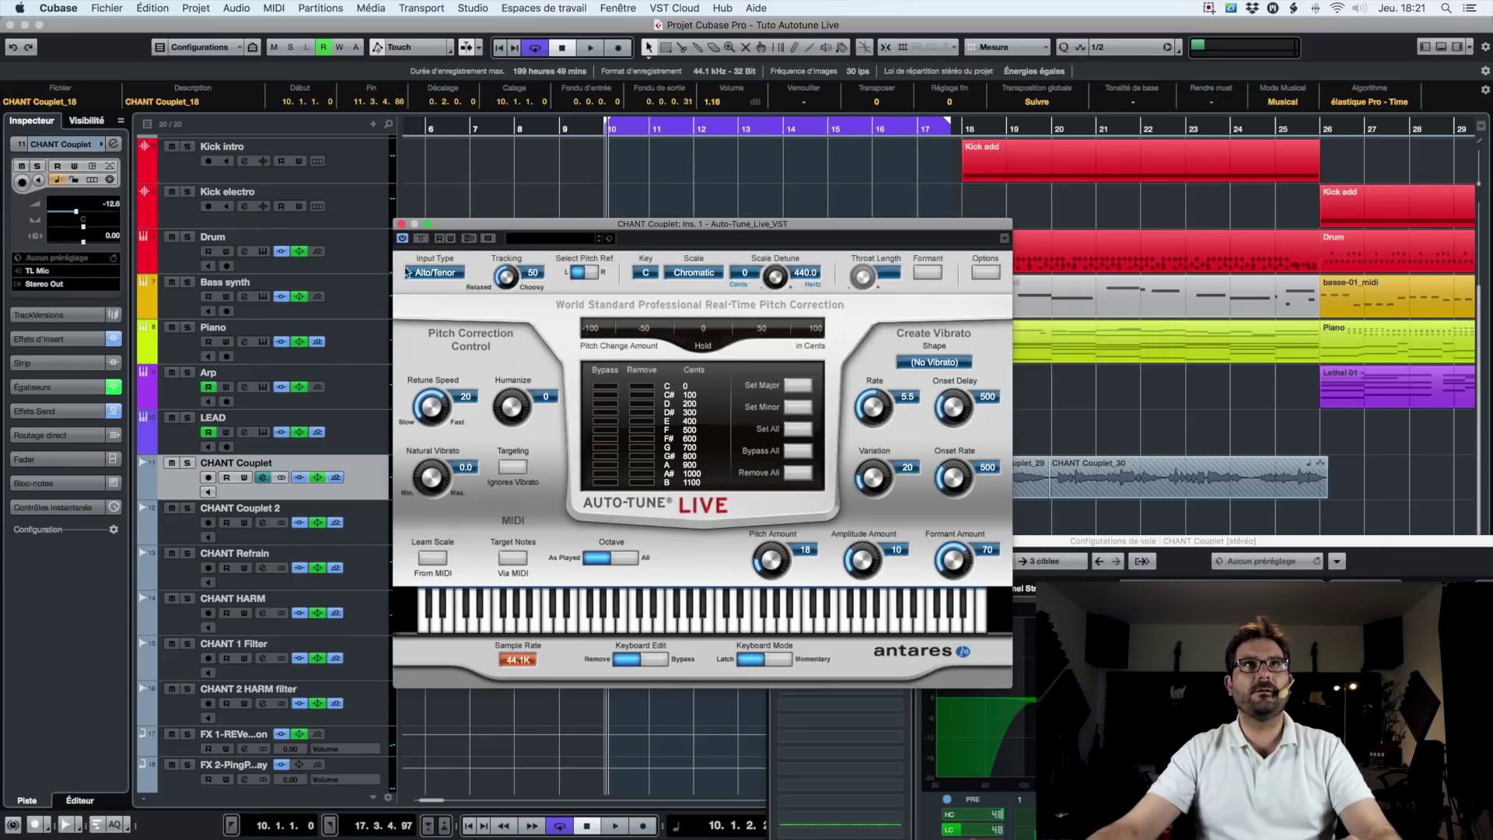
{"action": "key", "text": "space"}
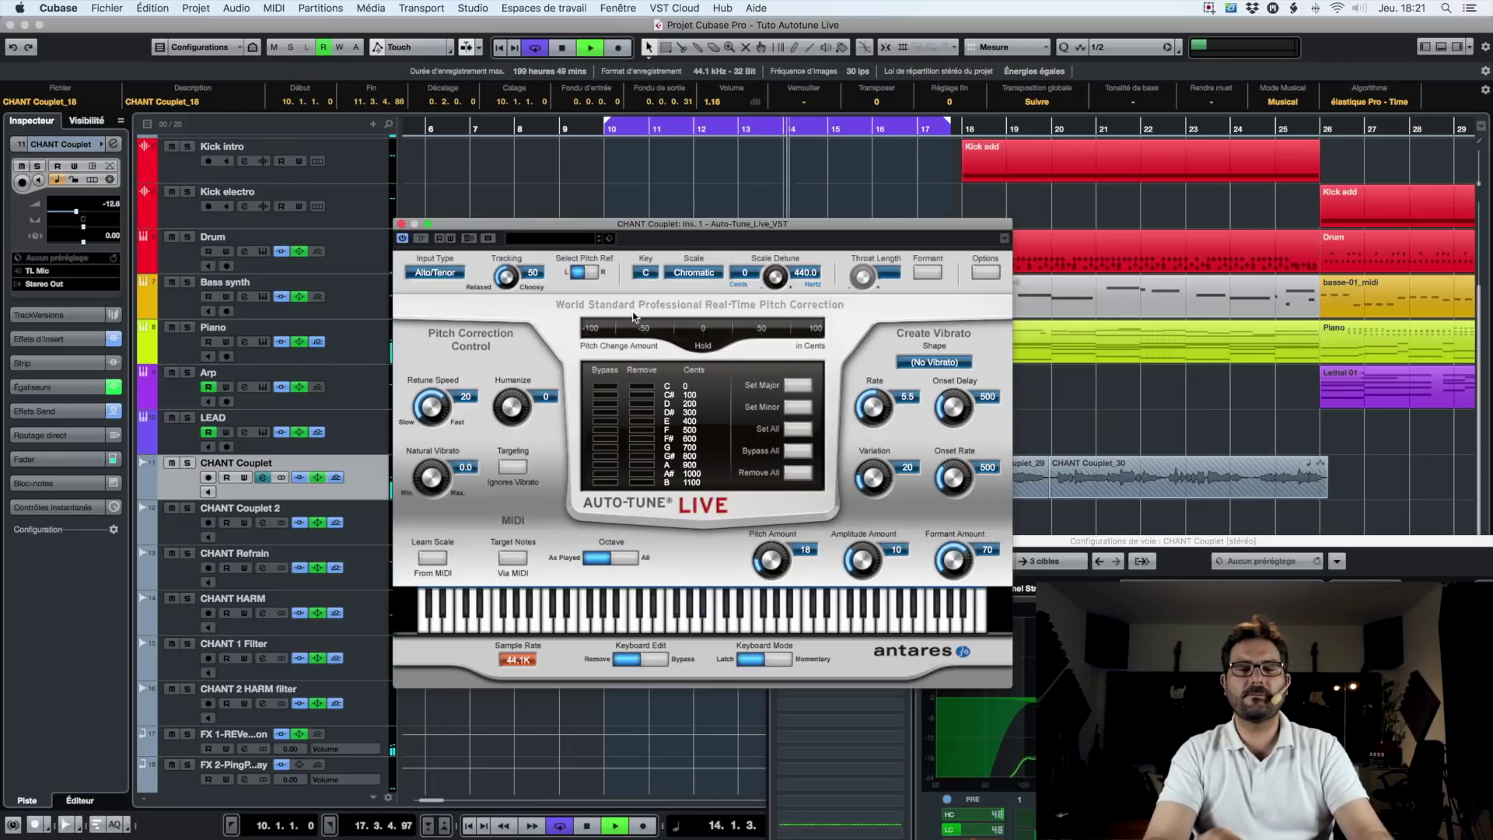
Stop playback, set the Auto-Tune Live Retune Speed to 0, and audition the vocal passage.
{"action": "key", "text": "space"}
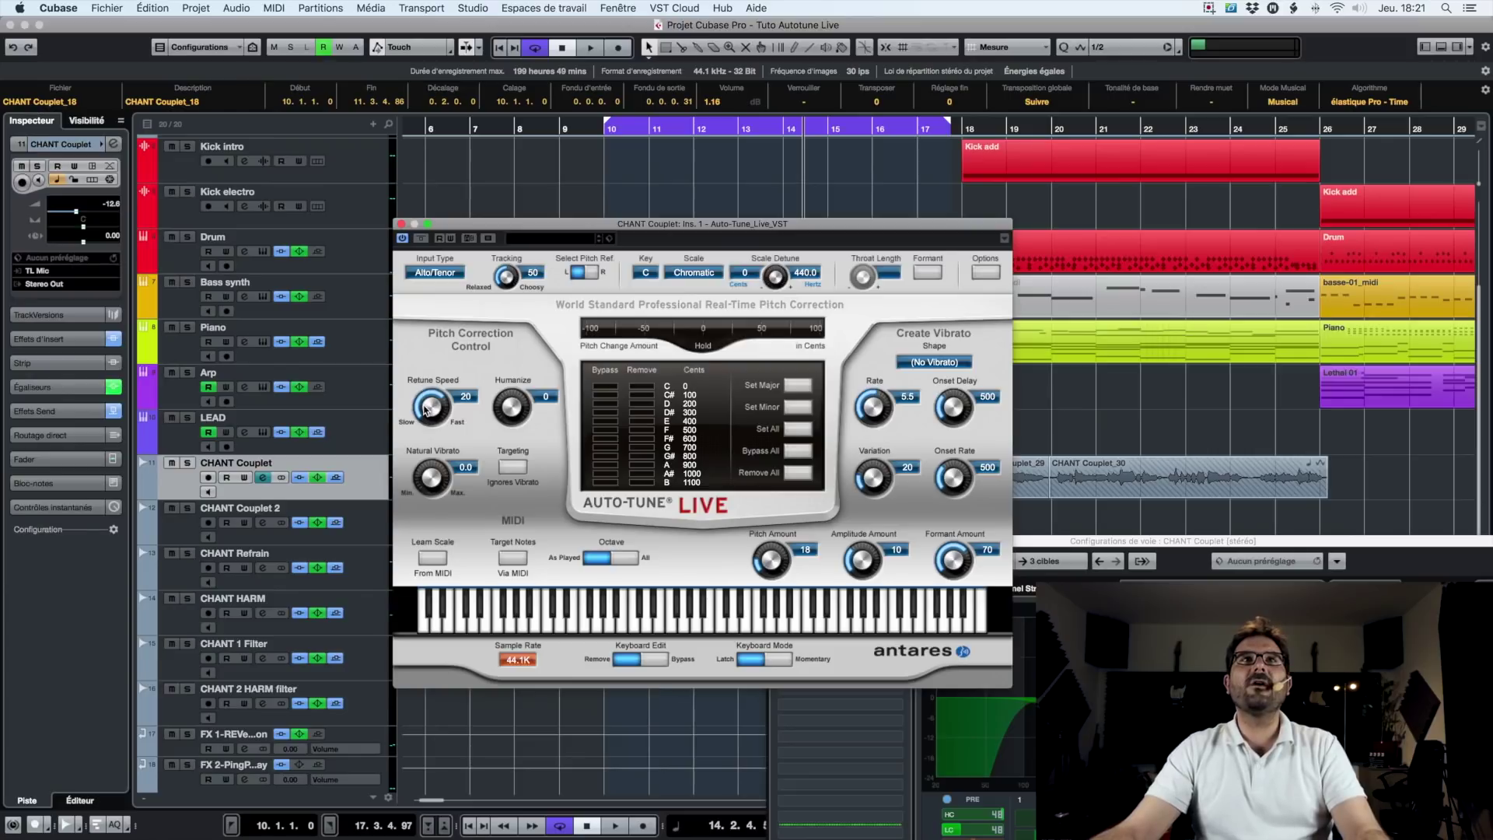
{"action": "left_click_drag", "start_coordinate": [423, 407], "coordinate": [432, 368]}
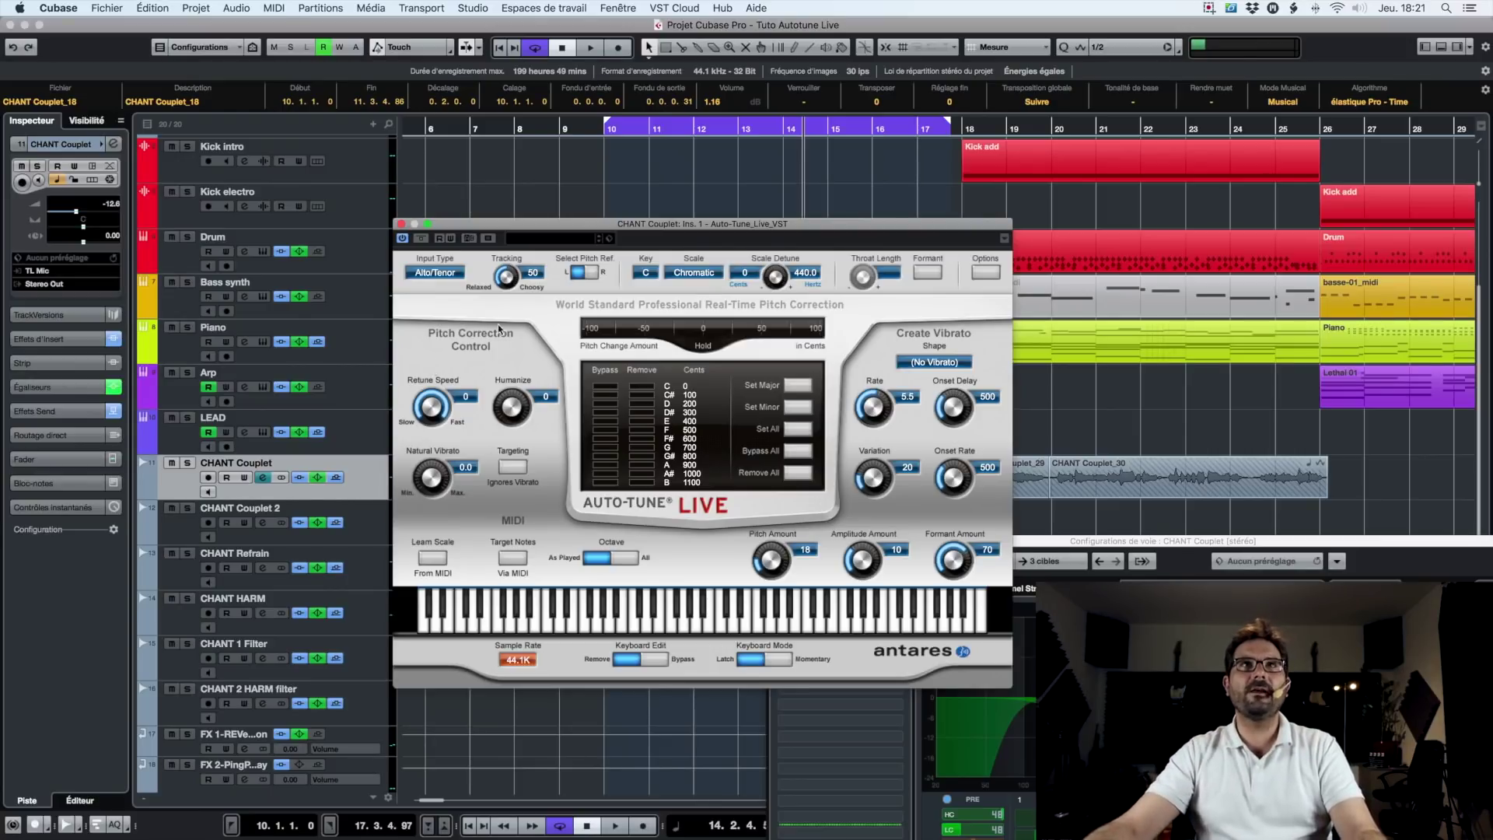
{"action": "key", "text": "space"}
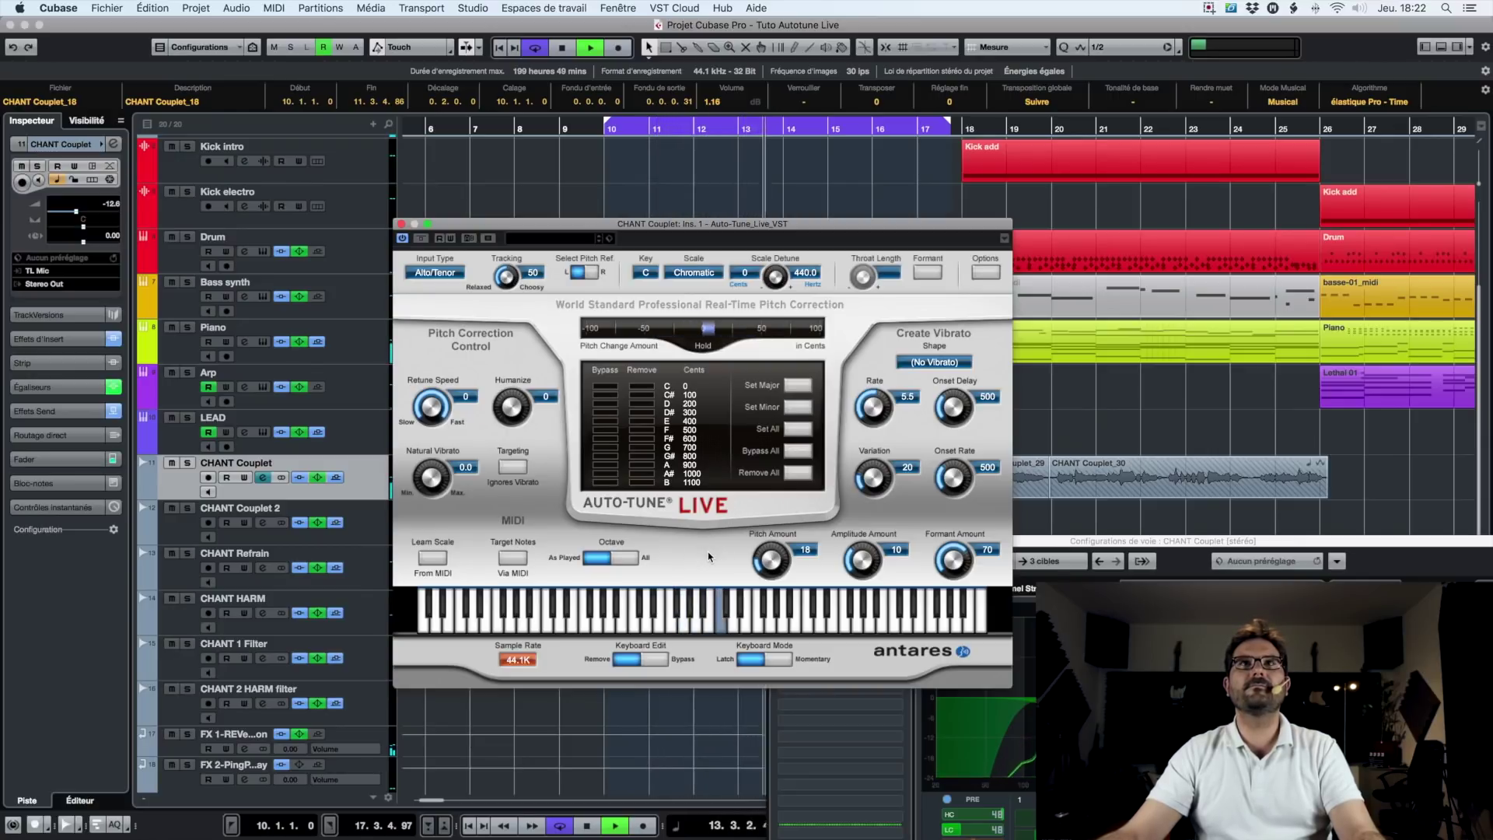
{"action": "key", "text": "space"}
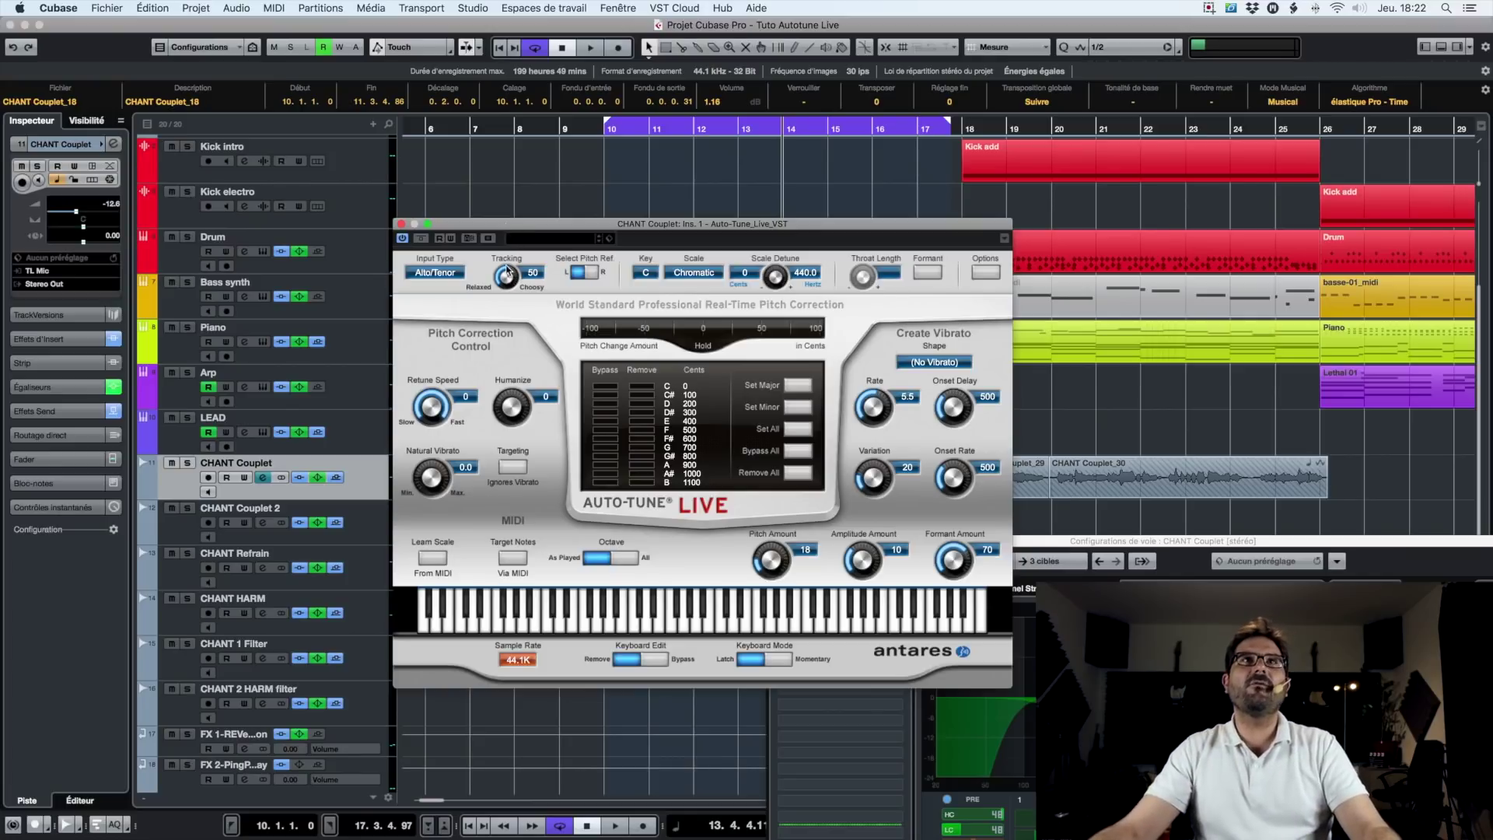
Set the Tracking to 1 and audition the looped vocal passage from bar 10.
{"action": "scroll", "coordinate": [506, 282], "scroll_direction": "down", "scroll_amount": 2}
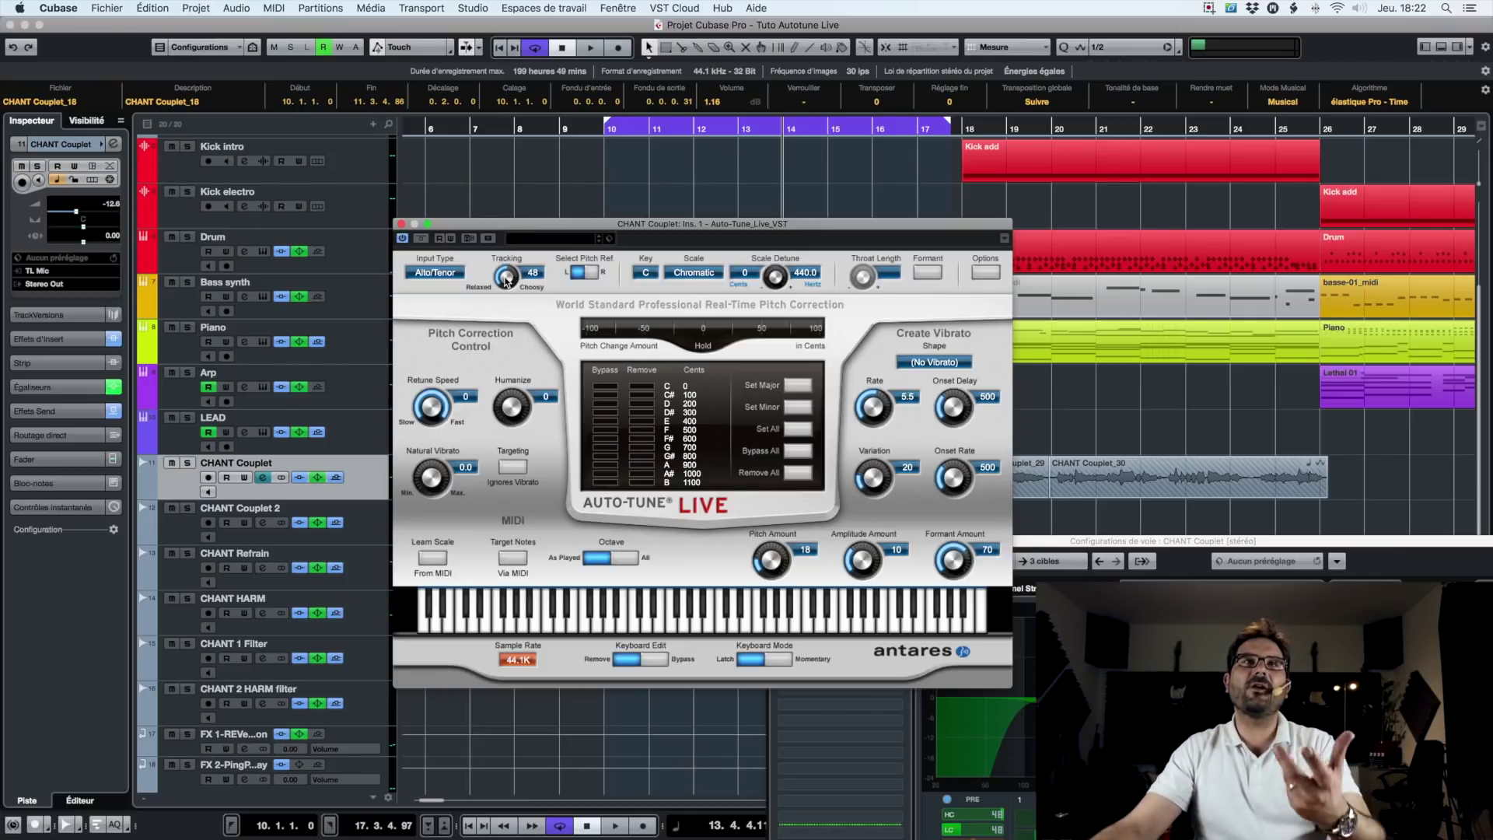
{"action": "left_click_drag", "start_coordinate": [505, 276], "coordinate": [518, 187]}
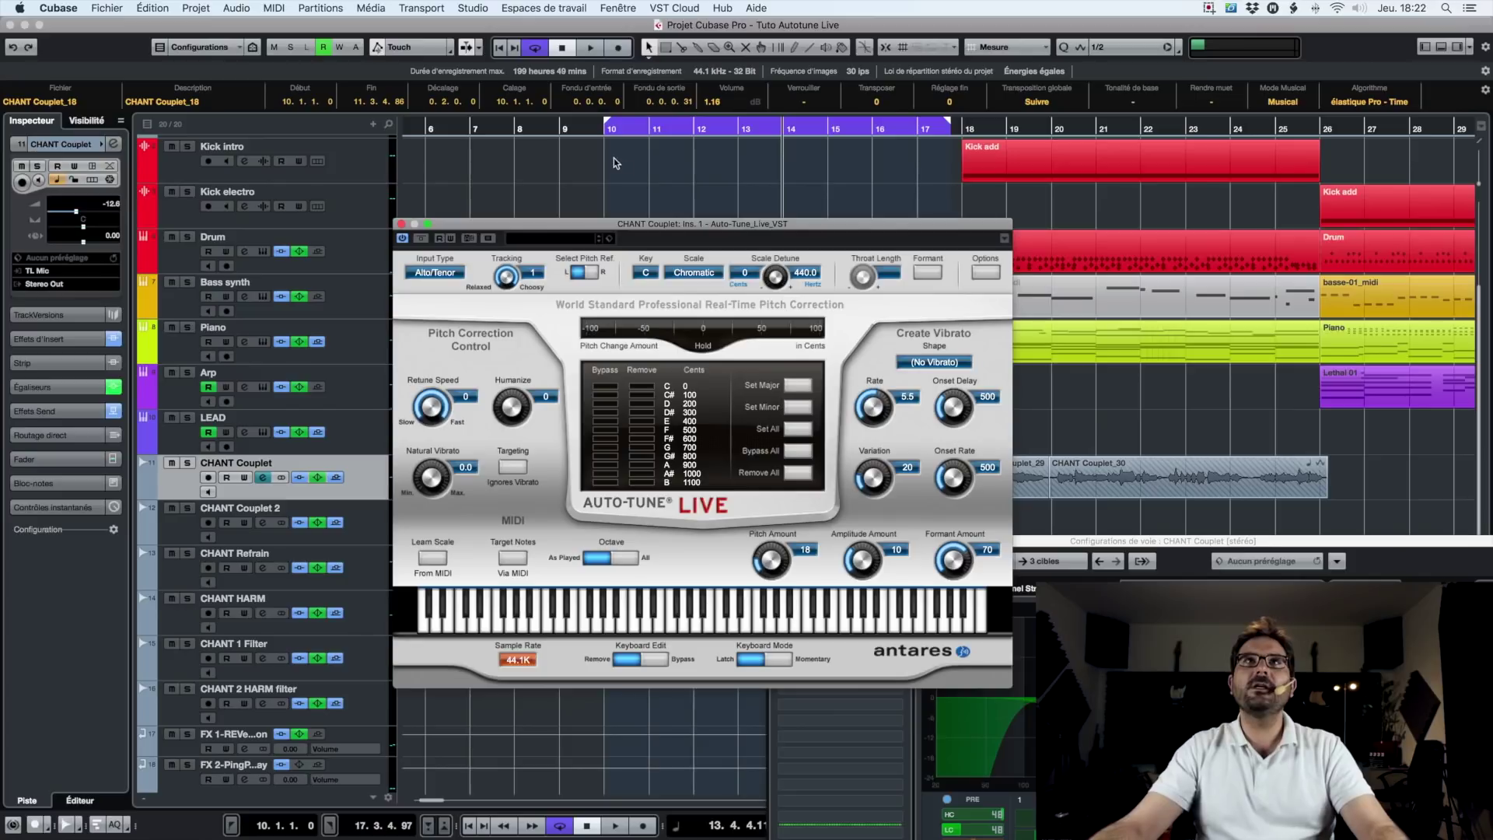
{"action": "left_click", "coordinate": [616, 137]}
{"action": "key", "text": "space"}
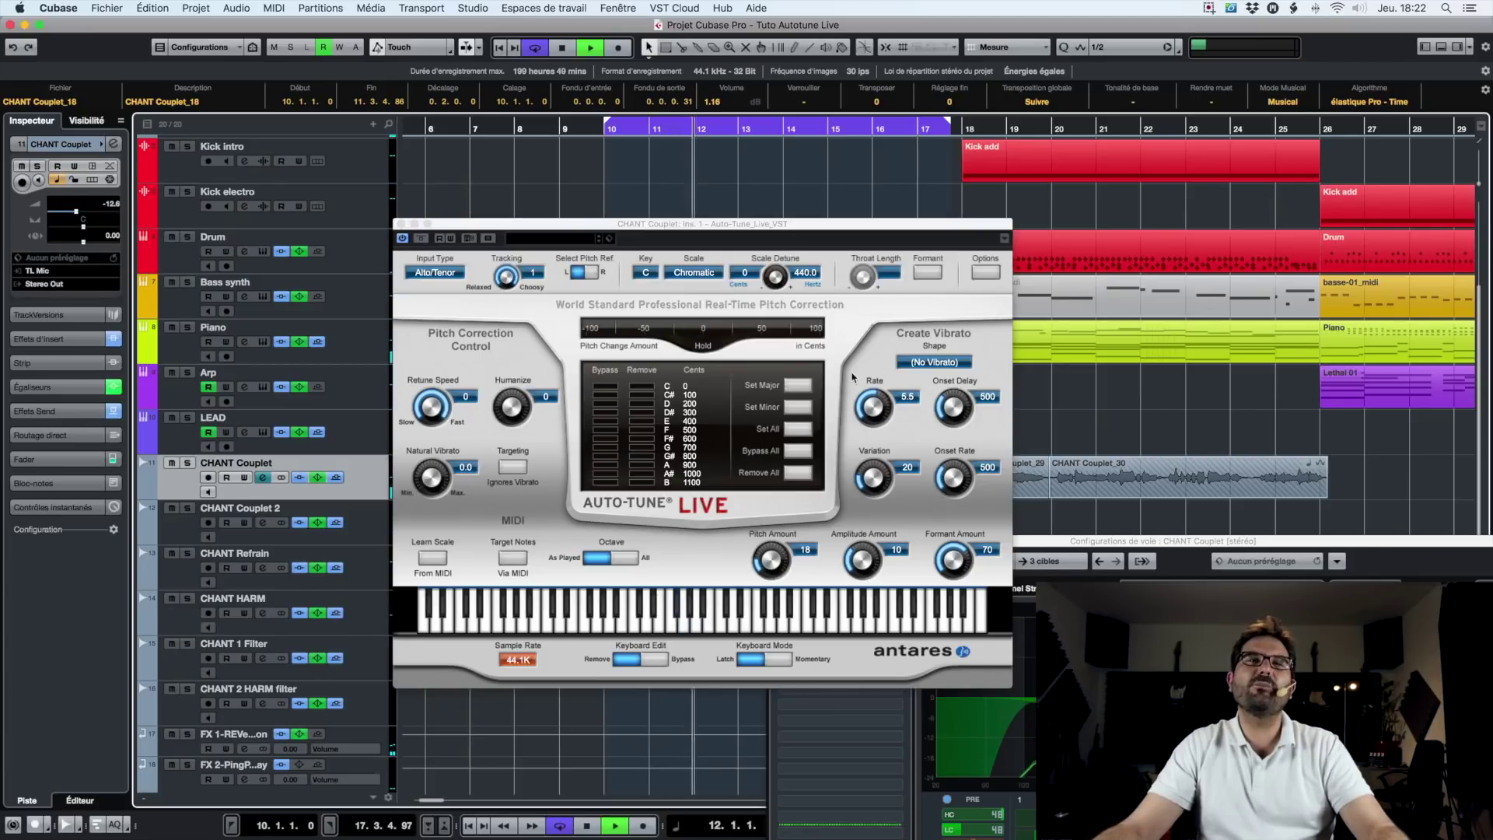
{"action": "key", "text": "space"}
Set the Tracking to 100 and audition the loop from bar 10.
{"action": "left_click_drag", "start_coordinate": [506, 277], "coordinate": [373, 546]}
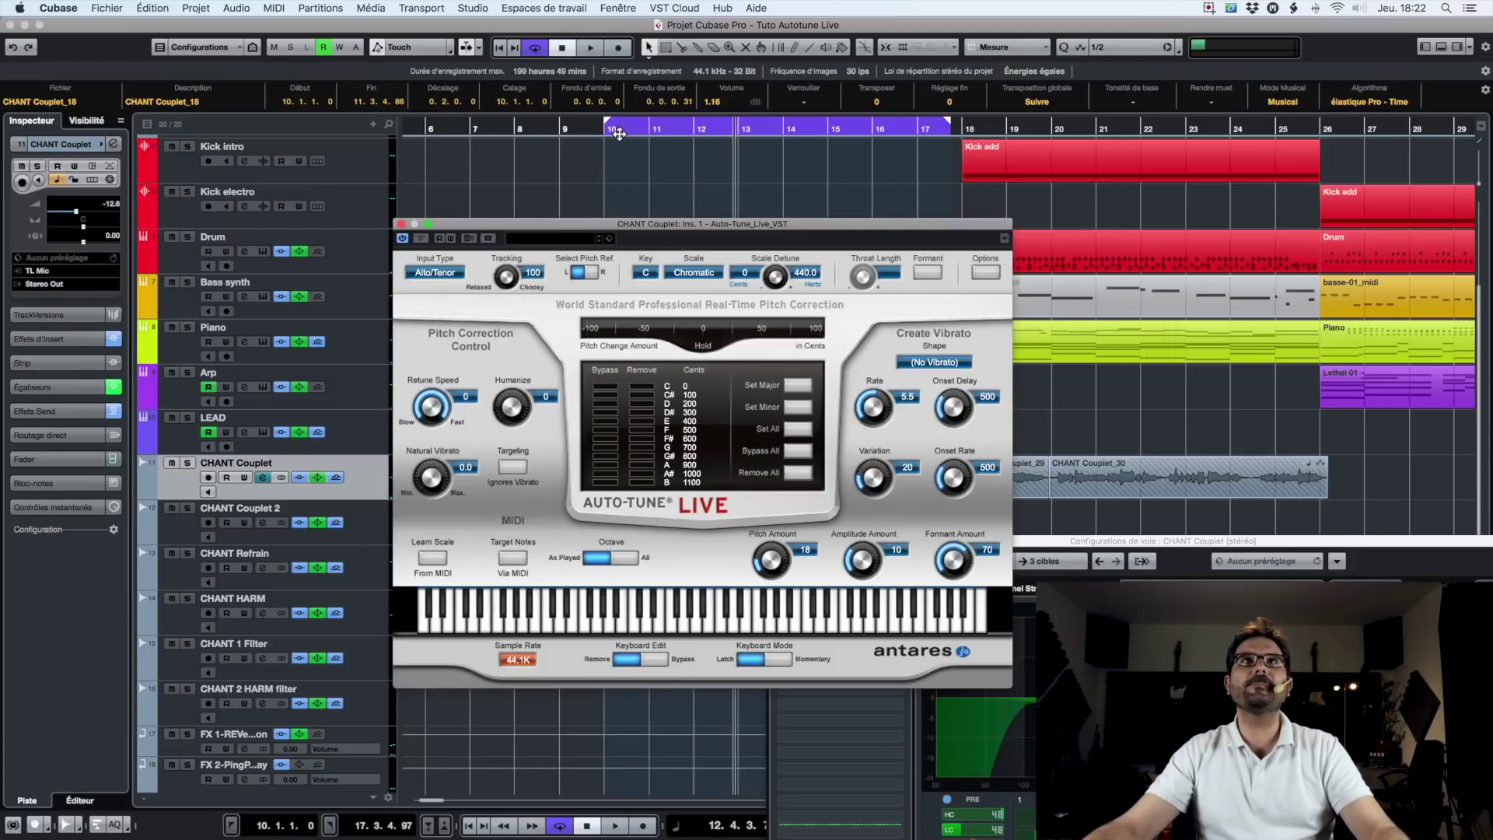
{"action": "left_click", "coordinate": [608, 129]}
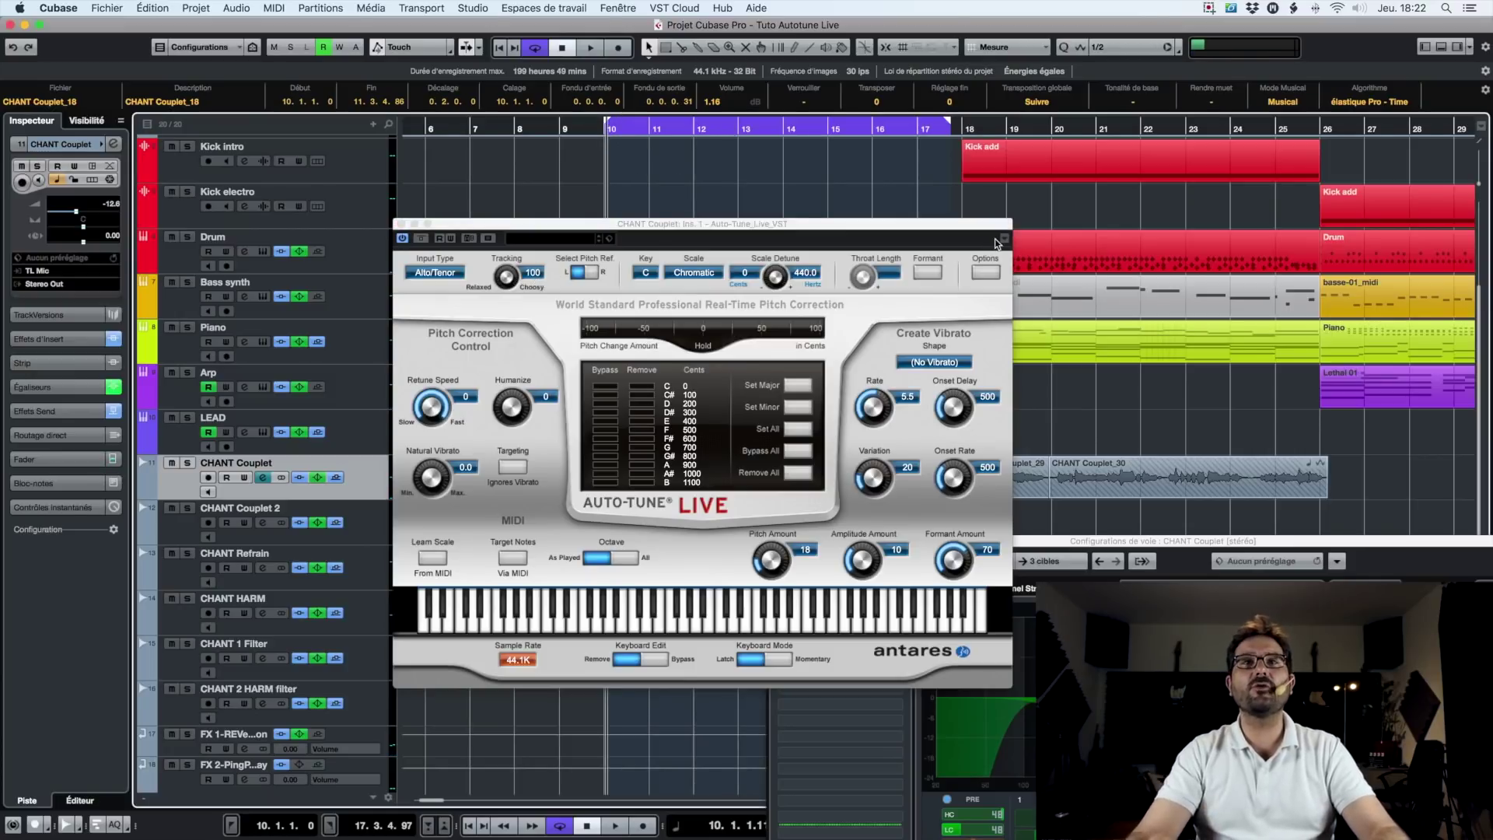
{"action": "key", "text": "space"}
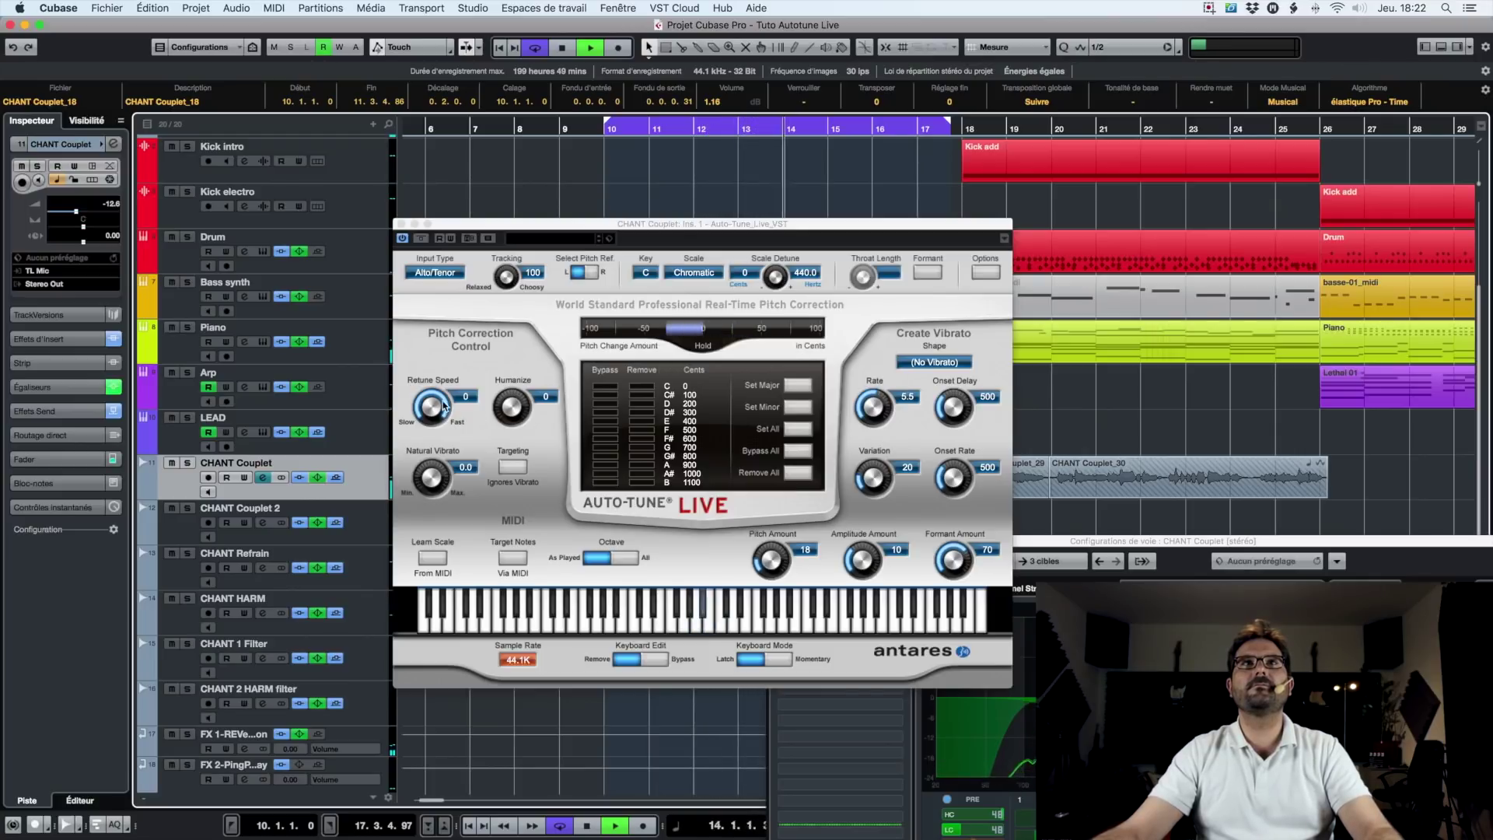
{"action": "key", "text": "space"}
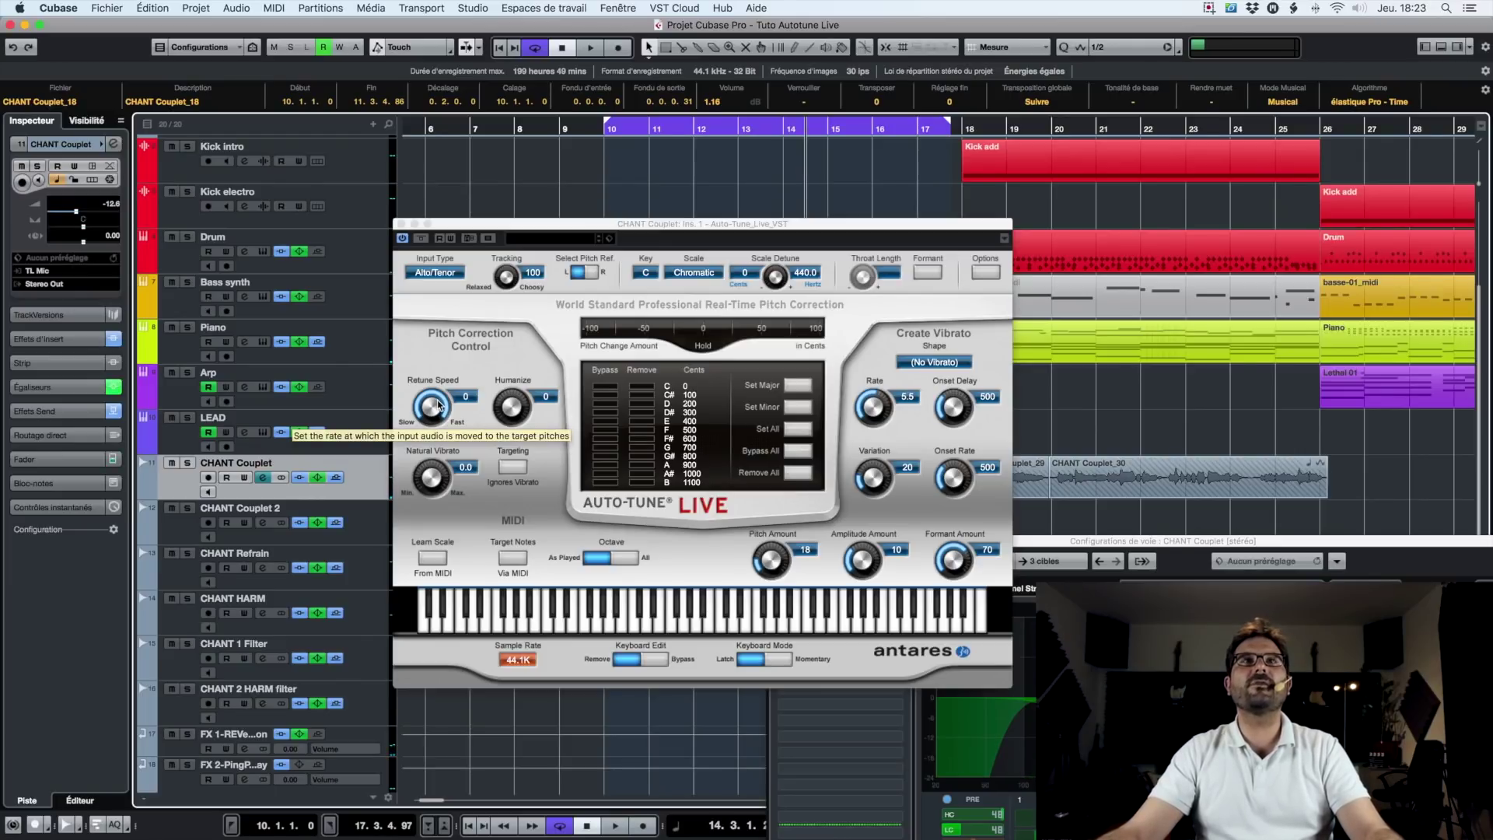
Set the Retune Speed to 20, audition the loop from its start at bar 10, and save the project.
{"action": "left_click", "coordinate": [469, 363]}
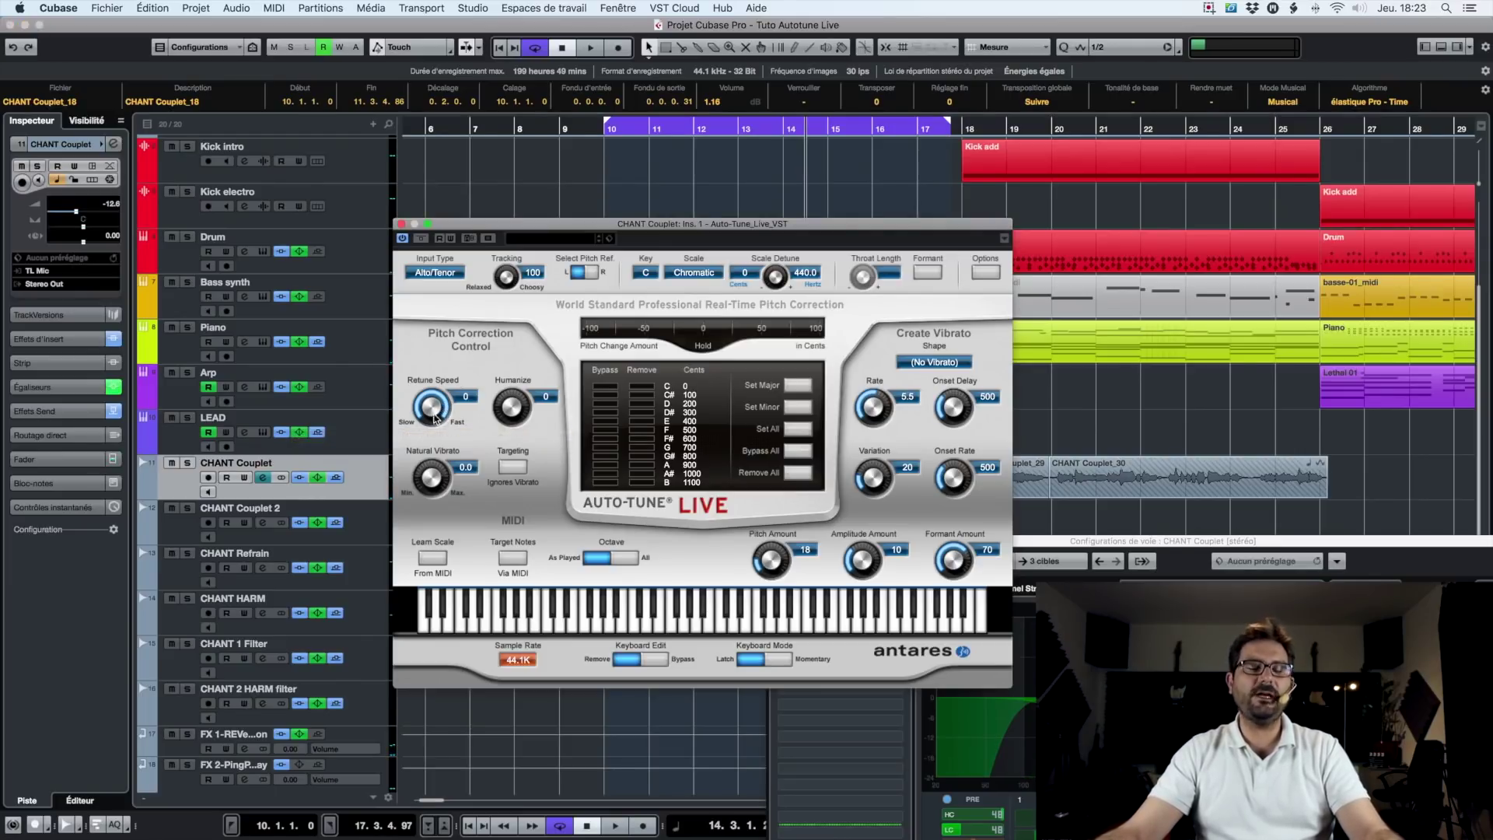
{"action": "mouse_move", "coordinate": [433, 403]}
{"action": "left_mouse_down"}
{"action": "mouse_move", "coordinate": [424, 432]}
{"action": "mouse_move", "coordinate": [433, 421]}
{"action": "left_mouse_up"}
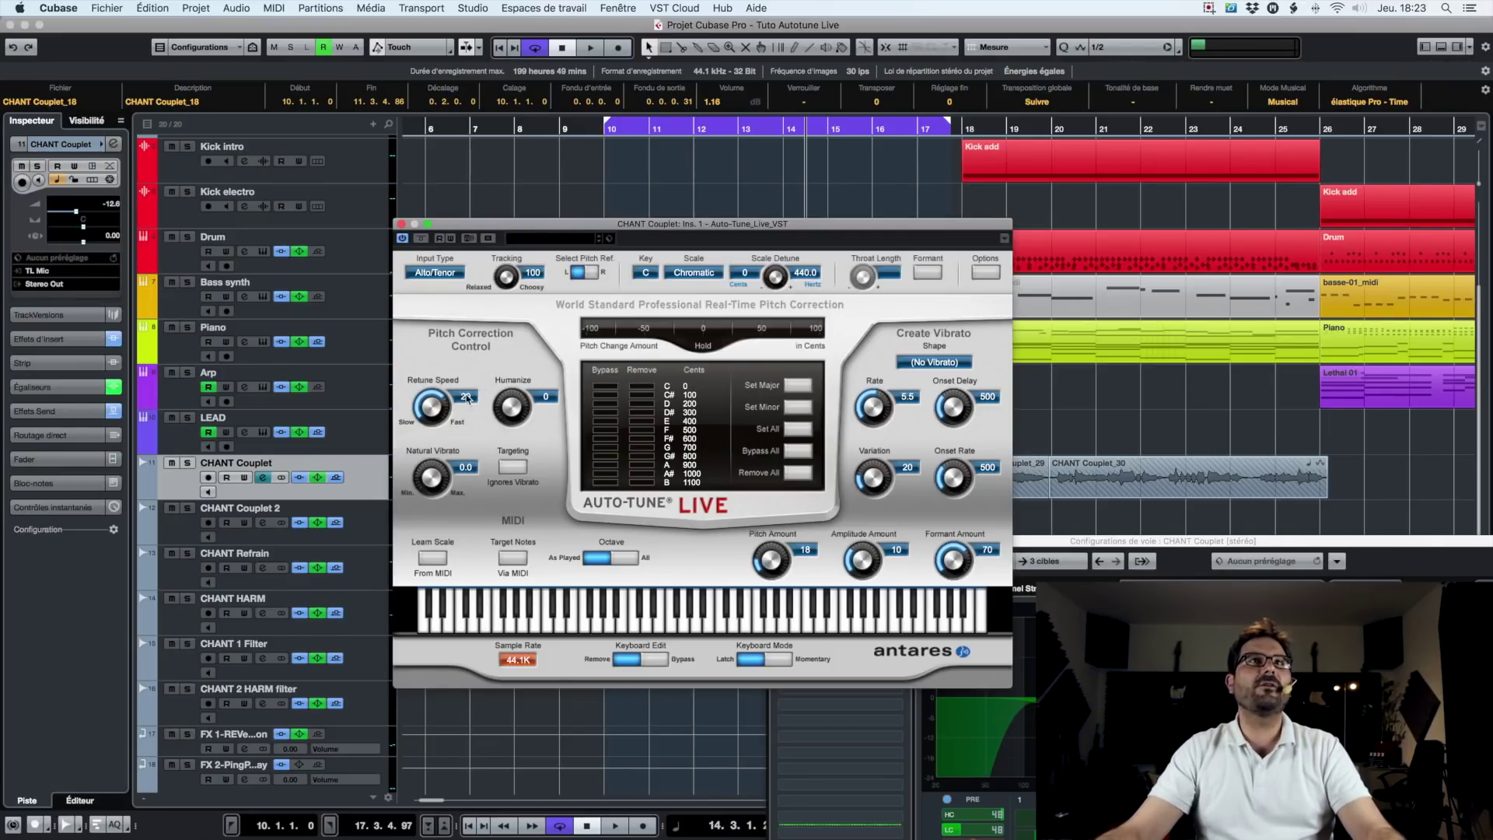
{"action": "key", "text": "KP_0"}
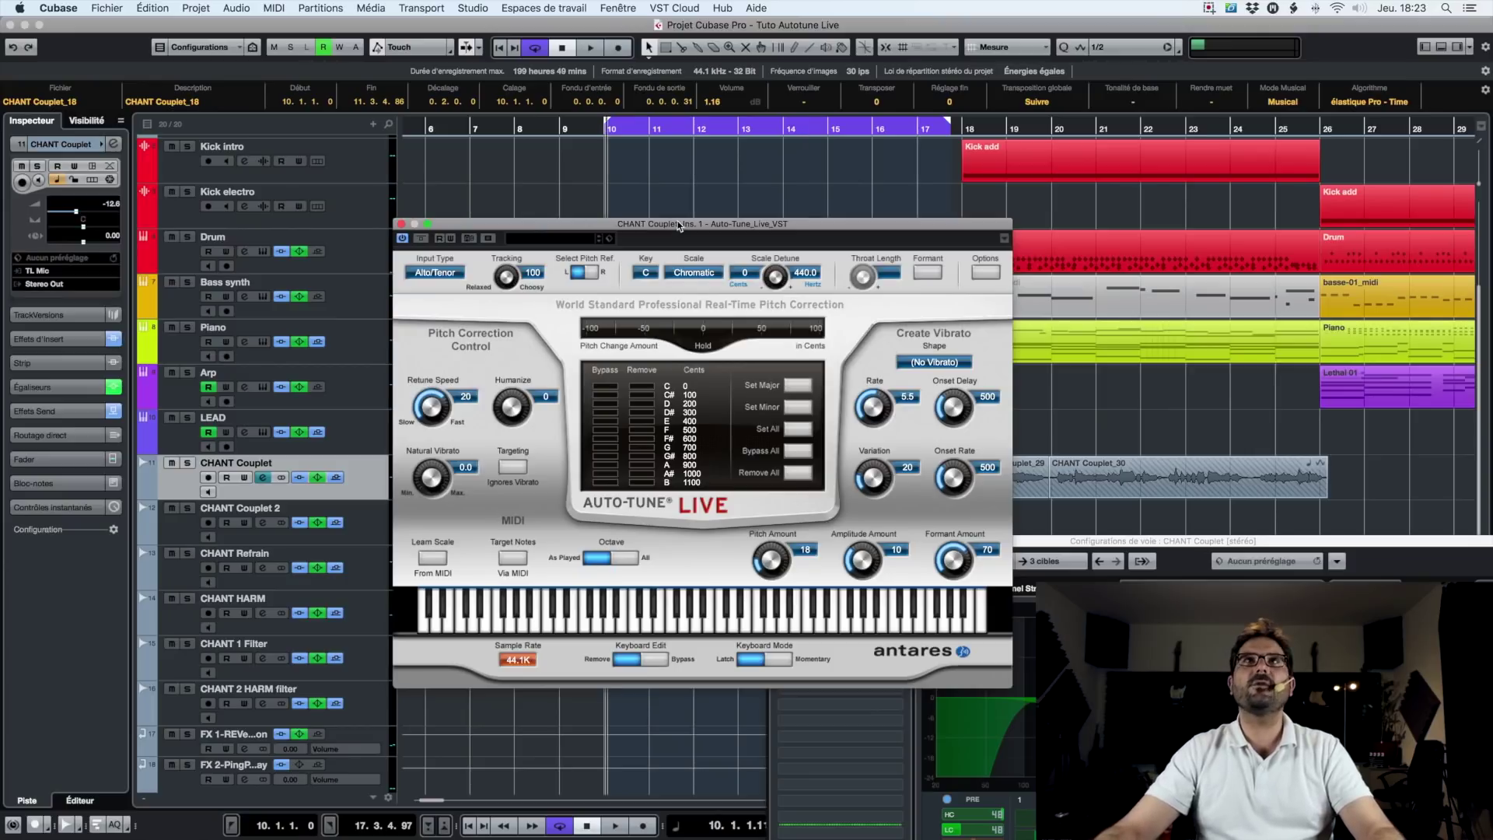
{"action": "key", "text": "space"}
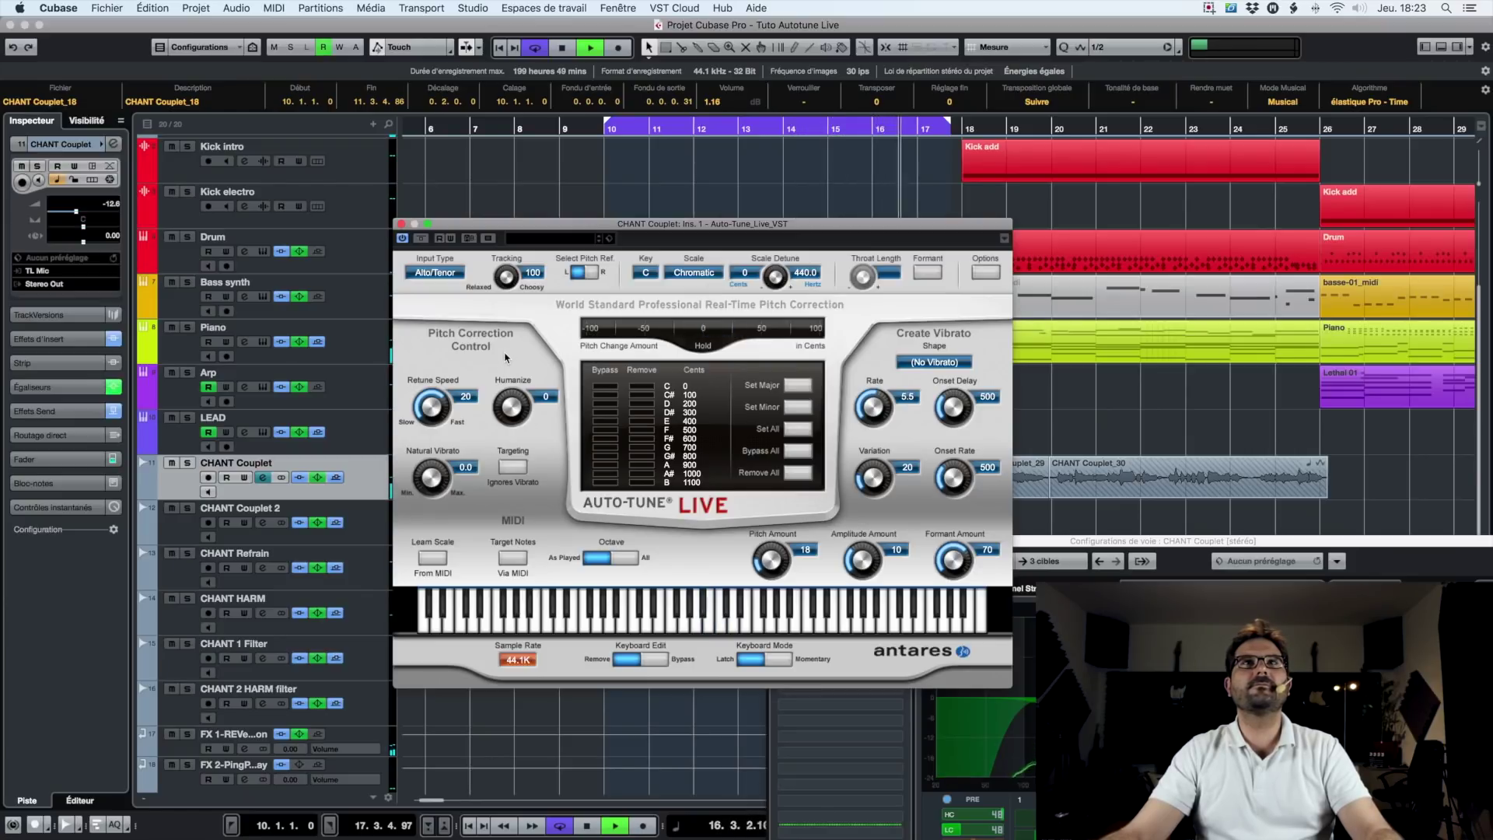
{"action": "key", "text": "space"}
{"action": "key", "text": "cmd+s"}
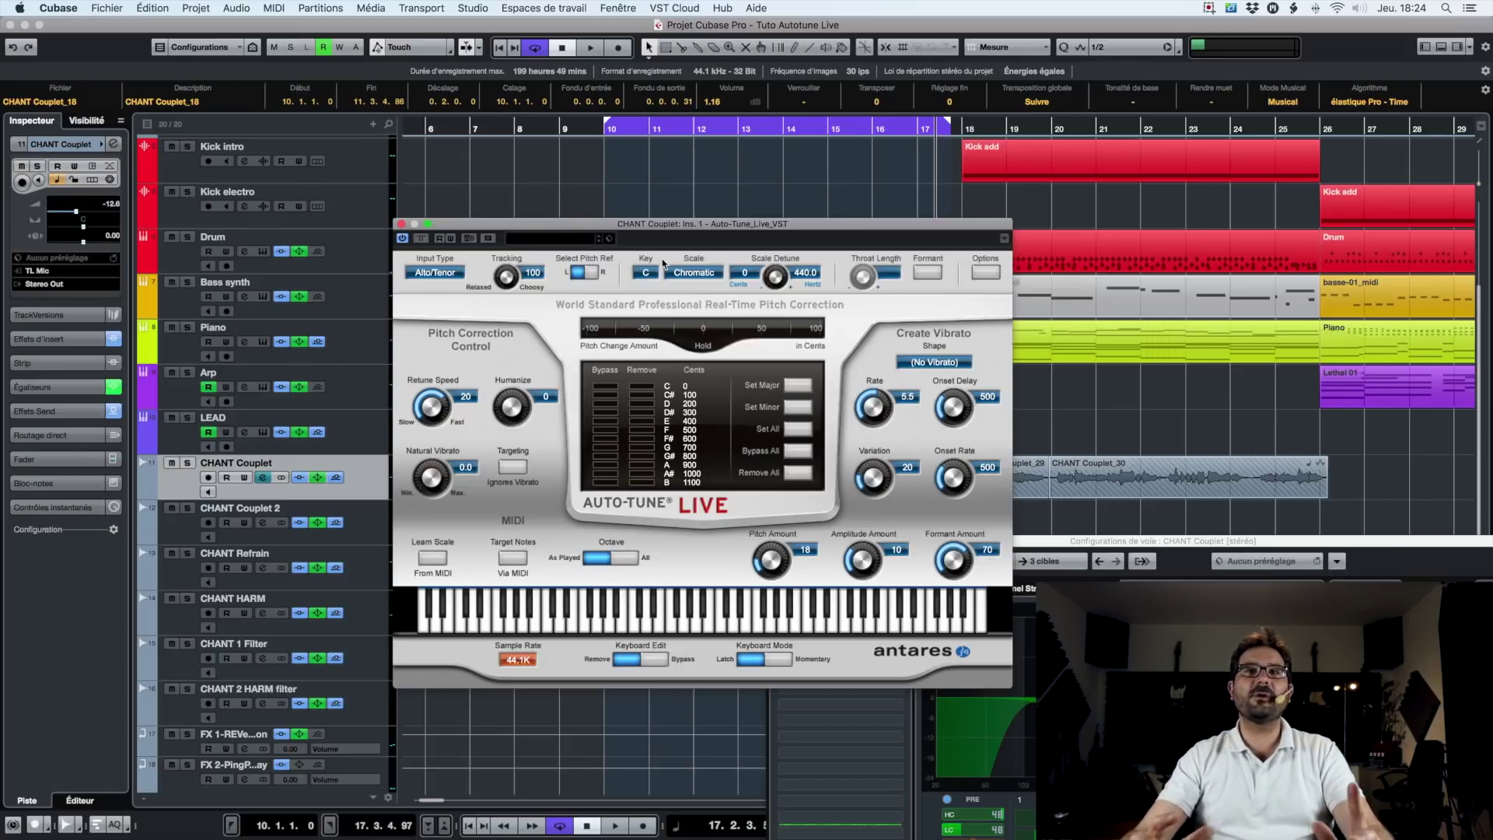
Bring the start of the chord track into view clear of the plug-in window, and select that track with the cursor at about bar 2.
{"action": "scroll", "coordinate": [480, 160], "scroll_direction": "up", "scroll_amount": 3}
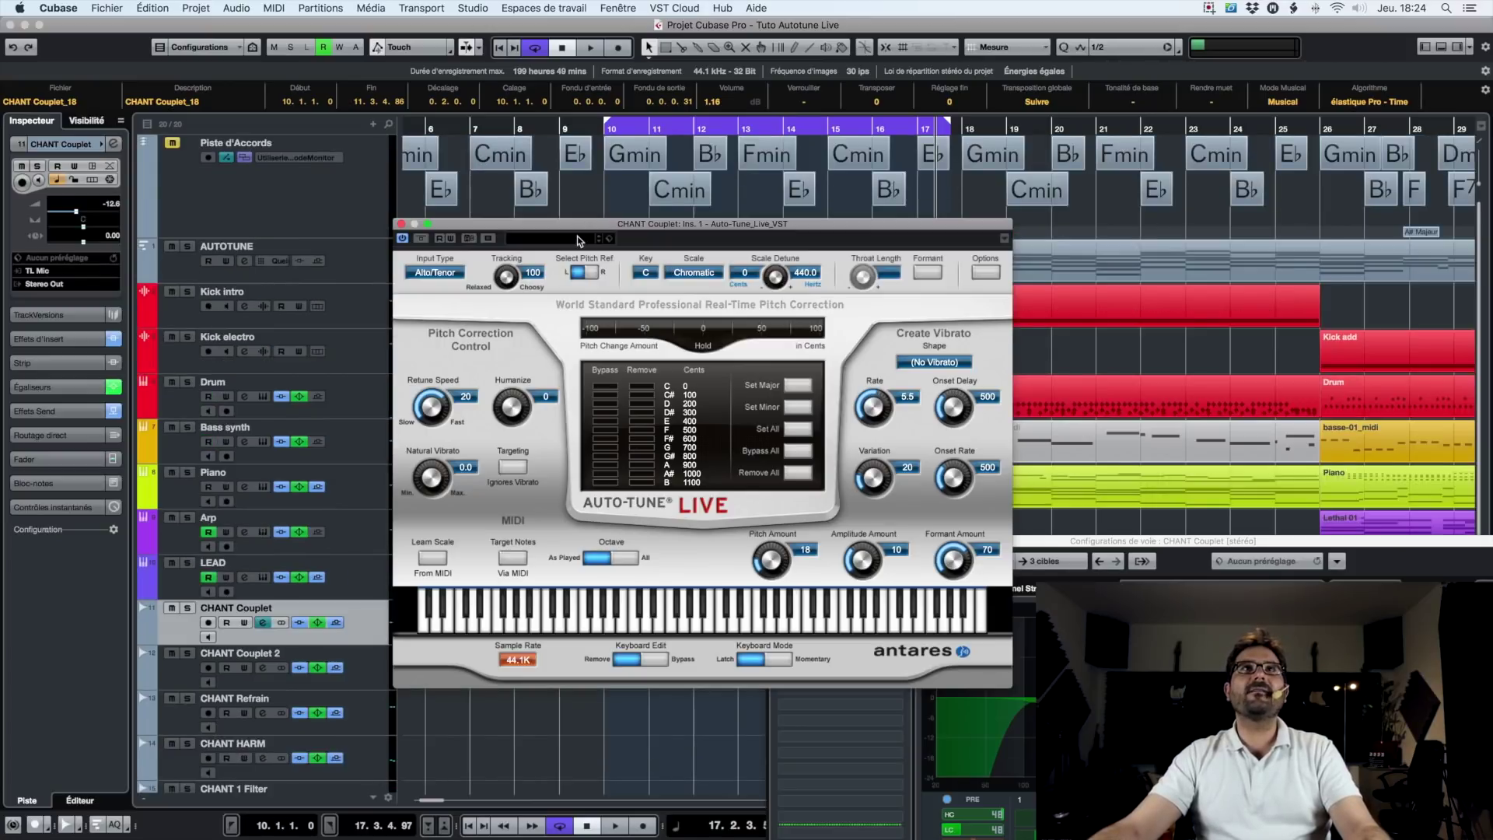
{"action": "left_click_drag", "start_coordinate": [579, 229], "coordinate": [809, 369]}
{"action": "scroll", "coordinate": [724, 304], "scroll_direction": "left", "scroll_amount": 5}
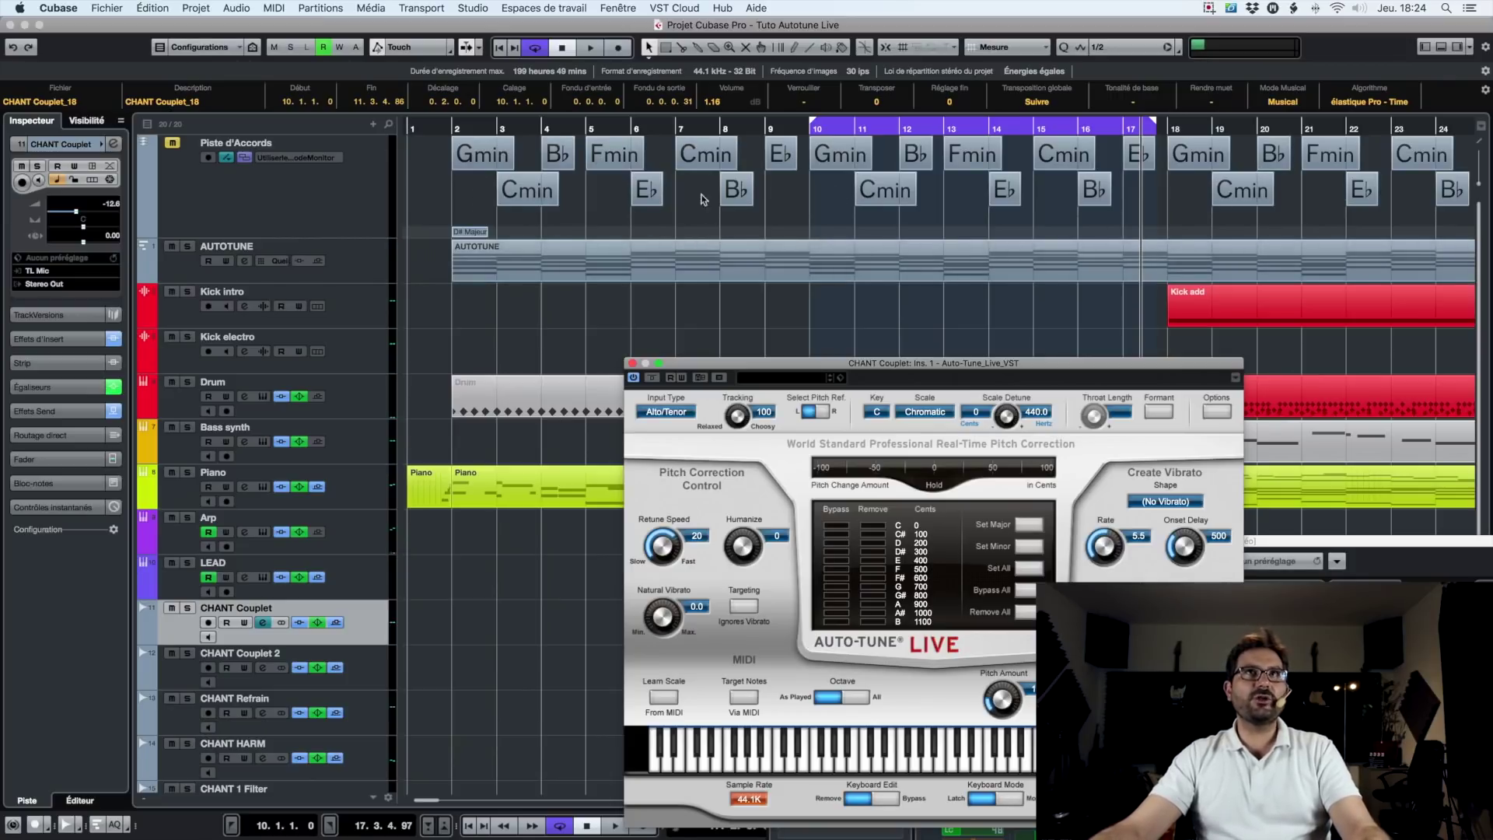
{"action": "left_click", "coordinate": [449, 129]}
{"action": "left_click", "coordinate": [293, 221]}
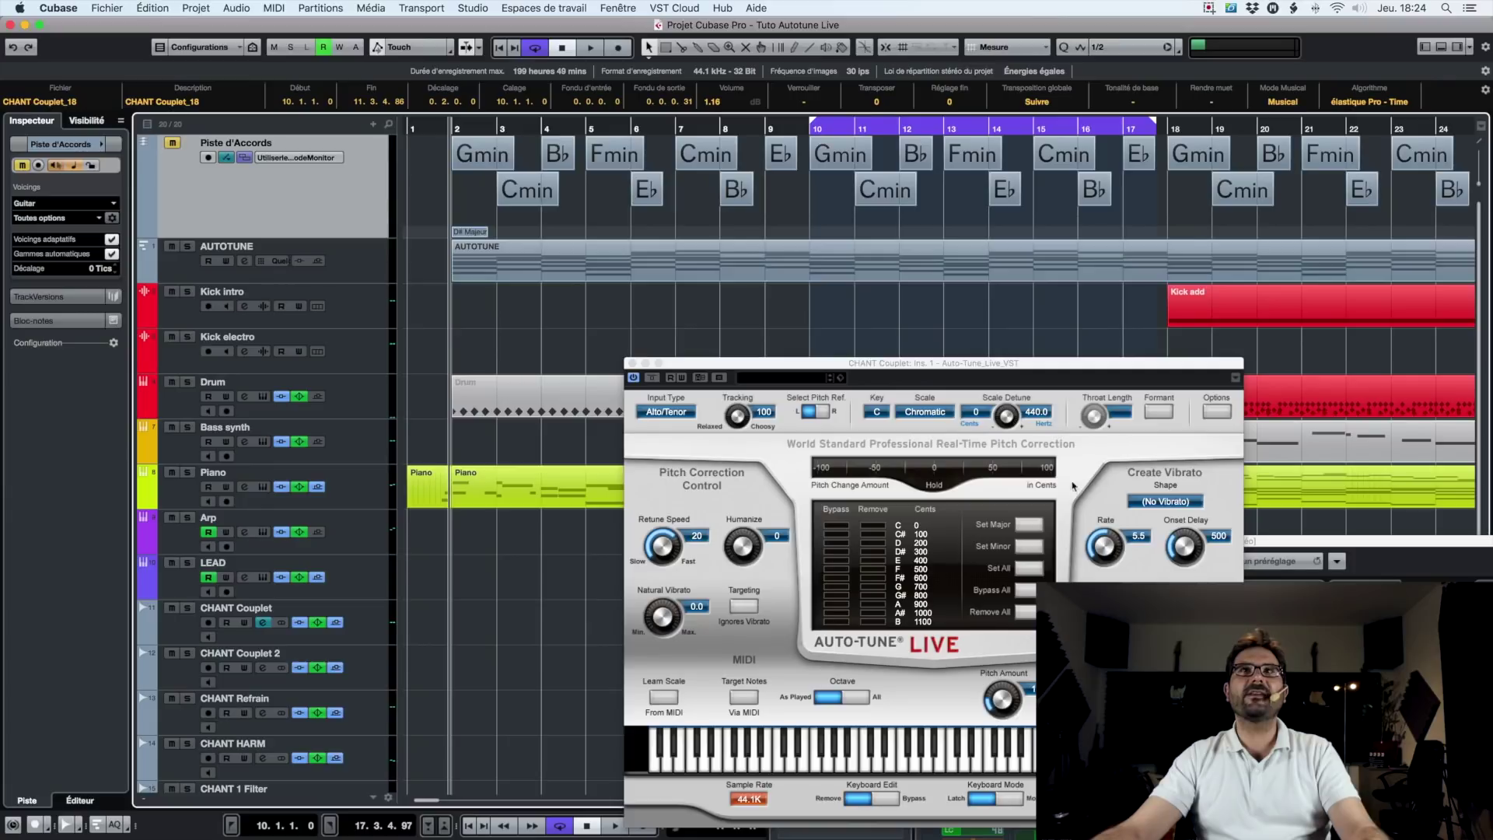
{"action": "left_click", "coordinate": [882, 408]}
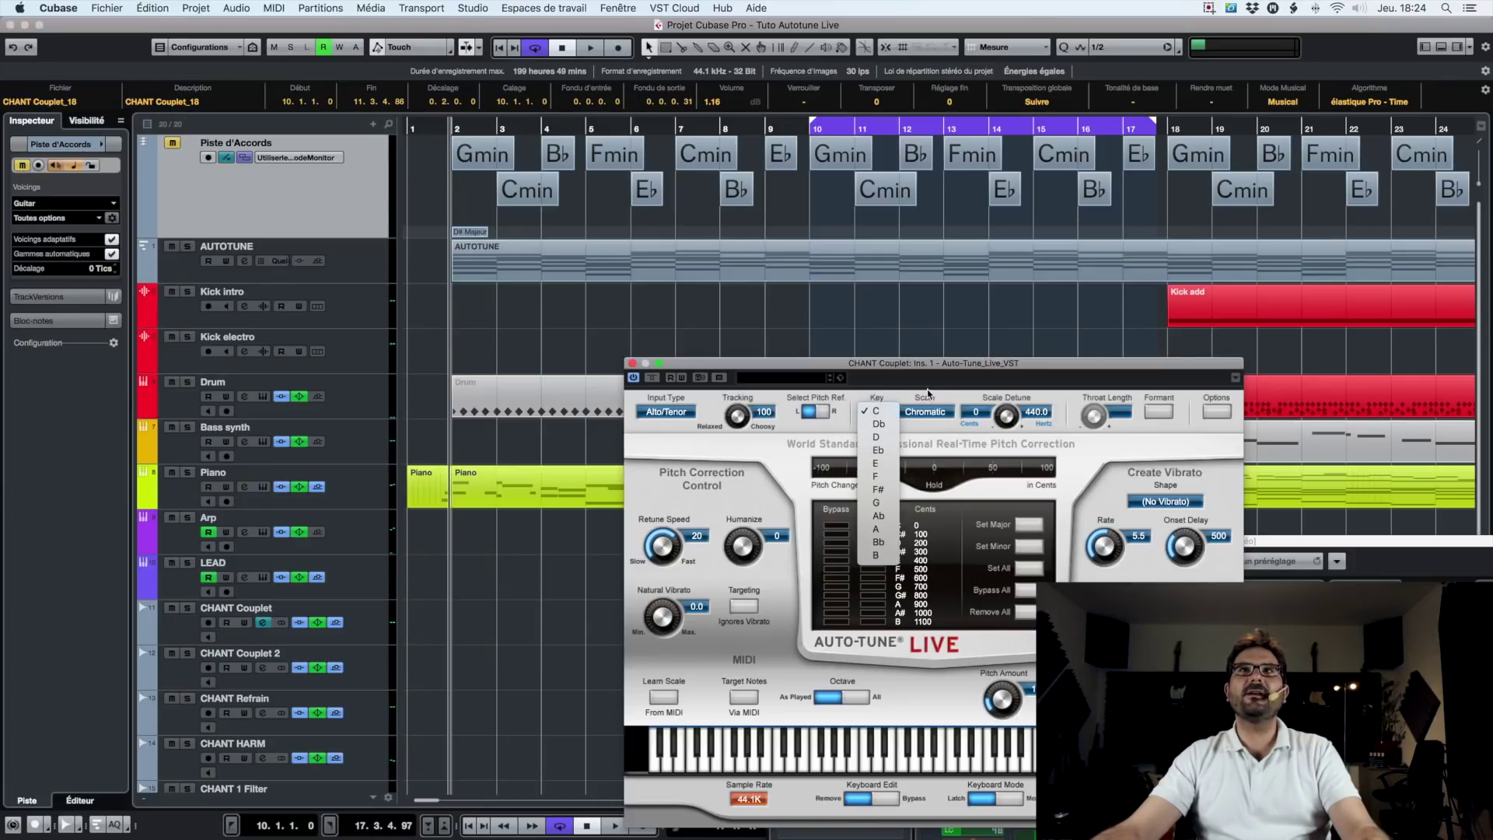
{"action": "left_click", "coordinate": [922, 415]}
{"action": "left_click", "coordinate": [923, 413]}
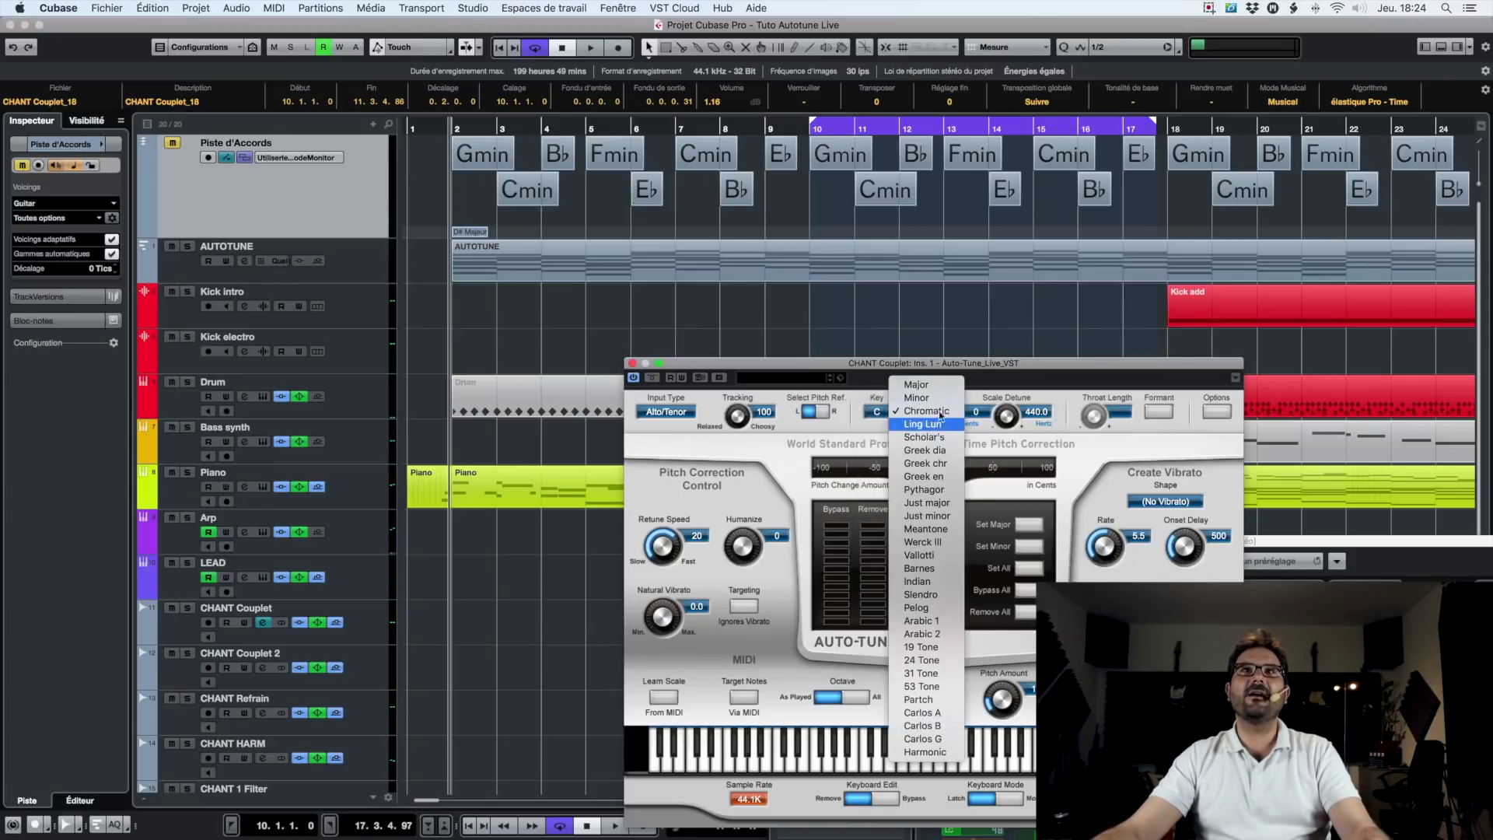
{"action": "left_click", "coordinate": [920, 366]}
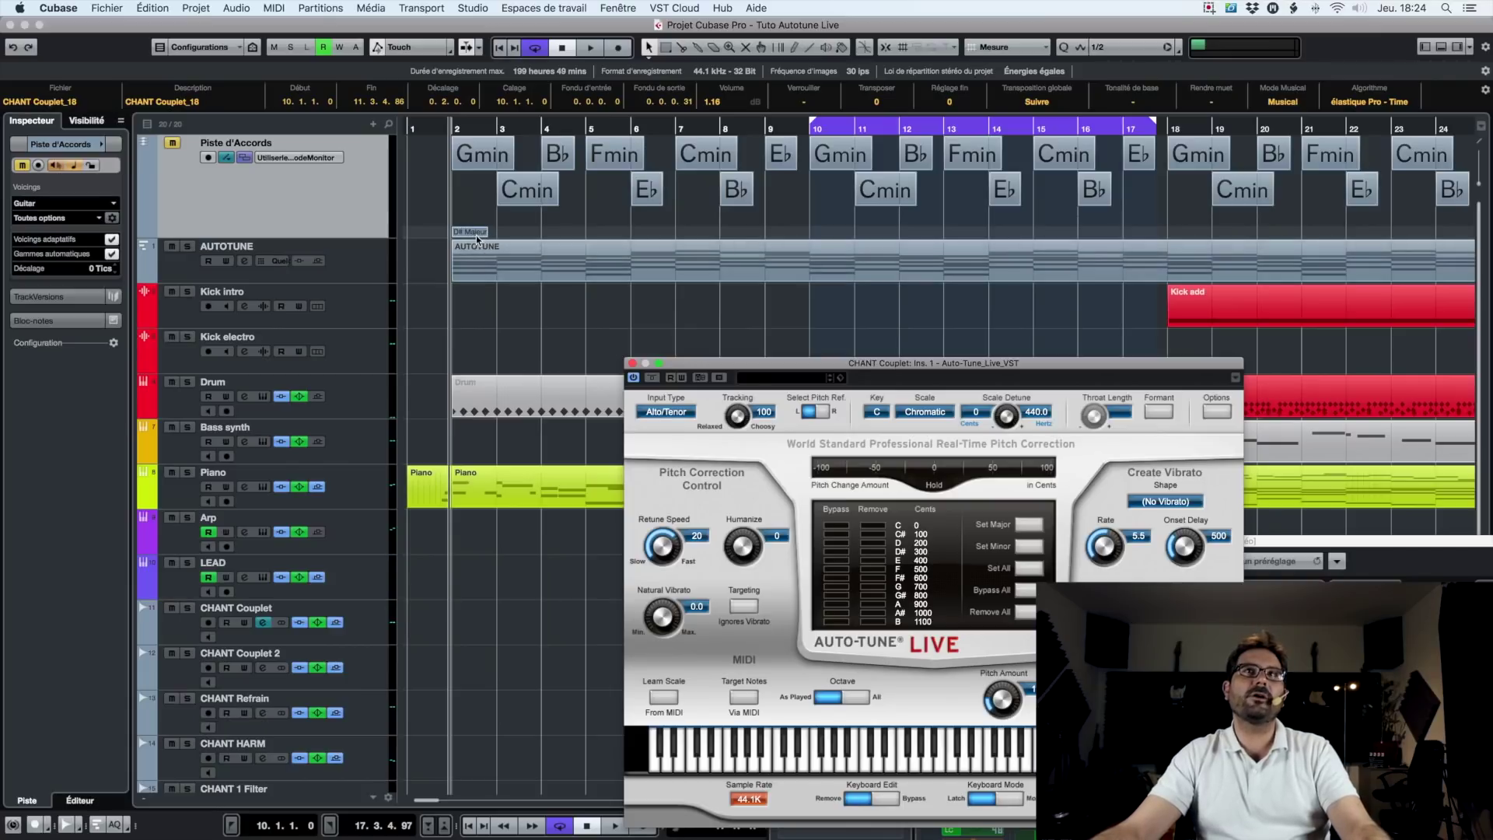
Move the Auto-Tune Live window clear of the webcam area and set its key to Eb and its scale to Major.
{"action": "left_click_drag", "start_coordinate": [838, 368], "coordinate": [733, 301]}
{"action": "left_click", "coordinate": [770, 342]}
{"action": "left_click", "coordinate": [776, 381]}
{"action": "left_click", "coordinate": [820, 344]}
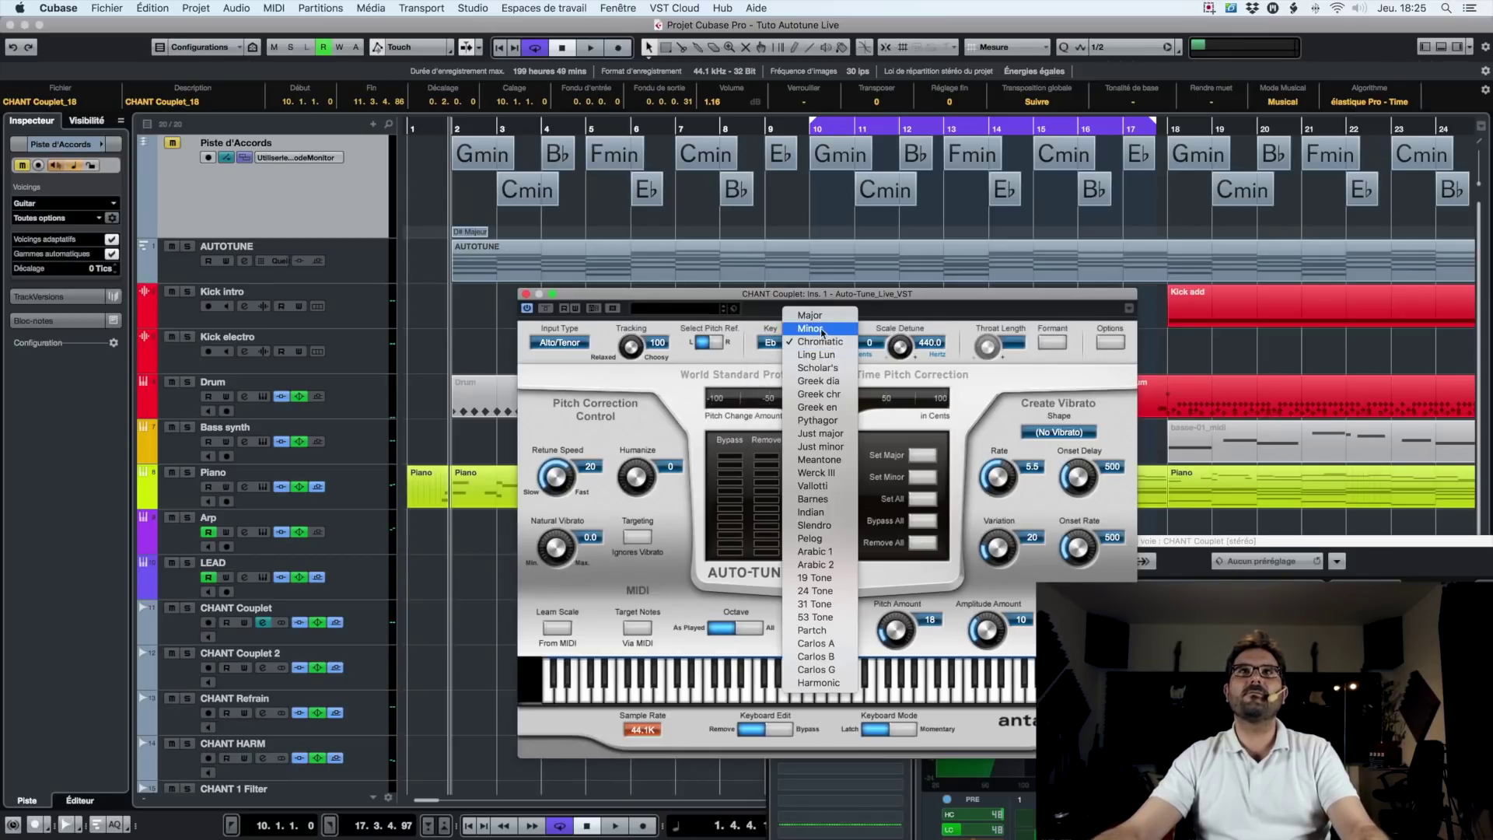
{"action": "left_click", "coordinate": [811, 316]}
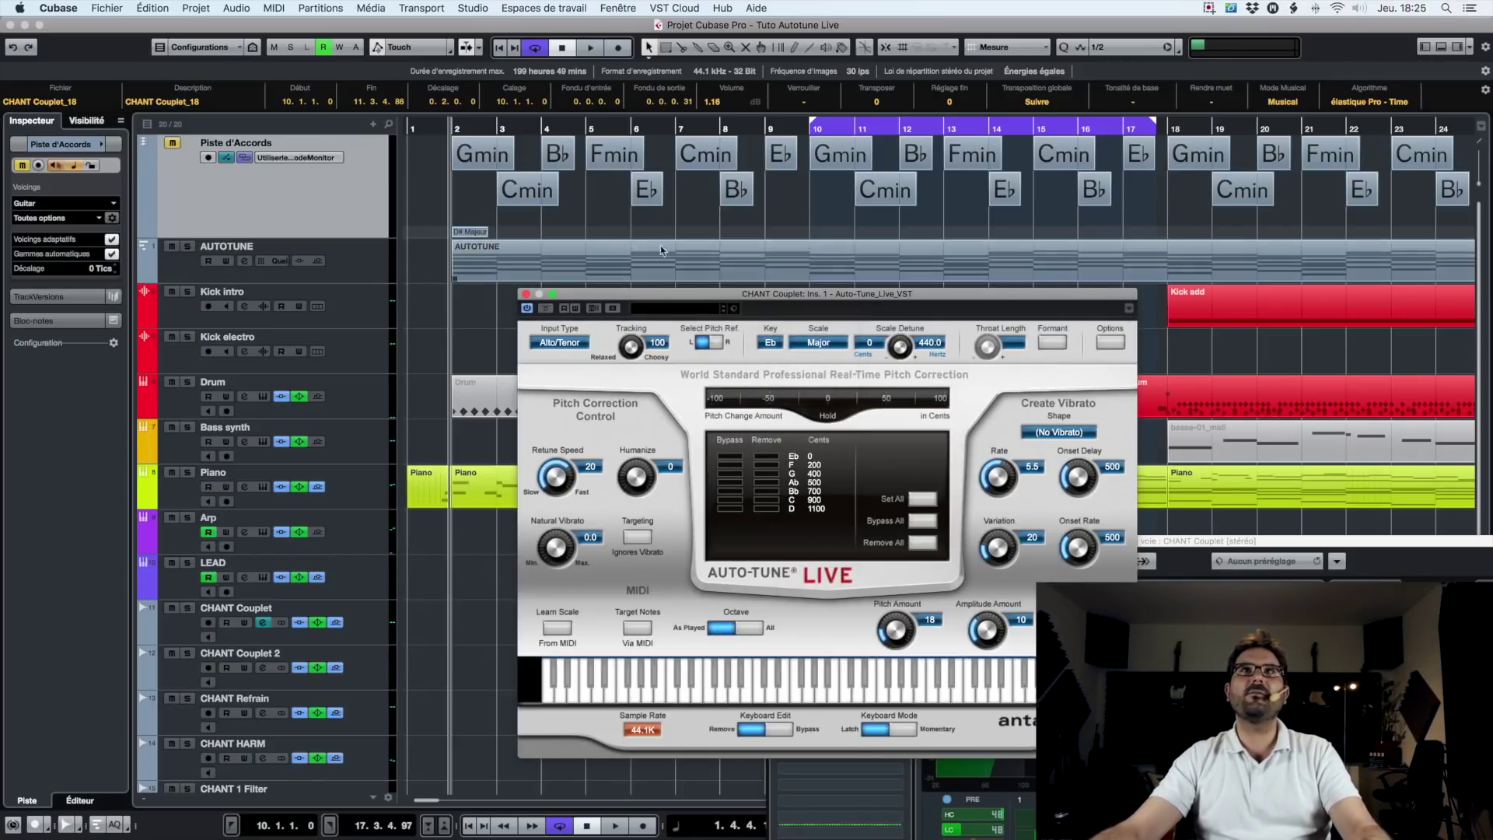
Play the project briefly from bar 10 to hear the vocal corrected to the Eb Major scale.
{"action": "left_click", "coordinate": [814, 132]}
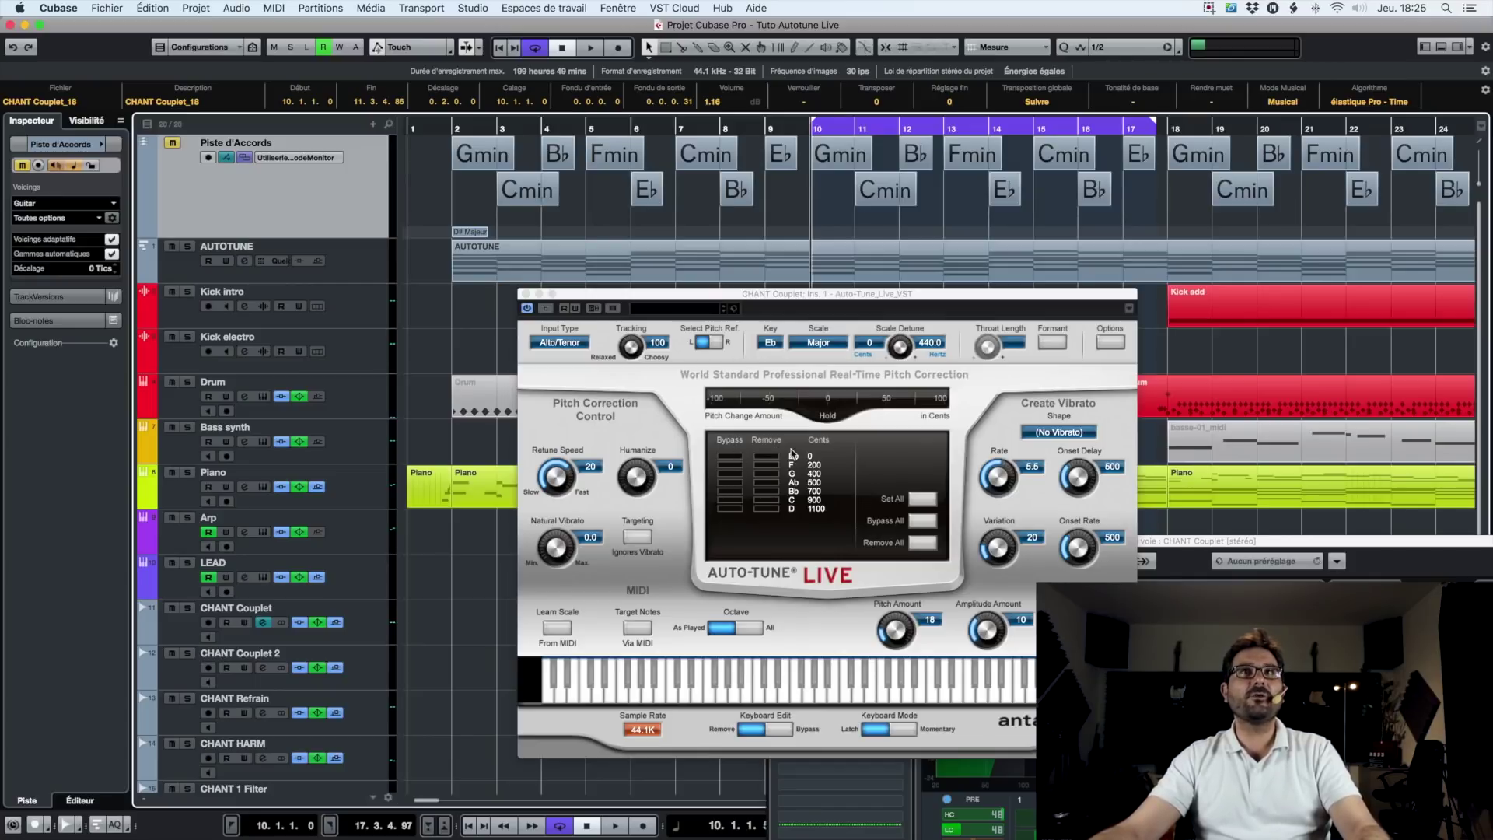
{"action": "key", "text": "space"}
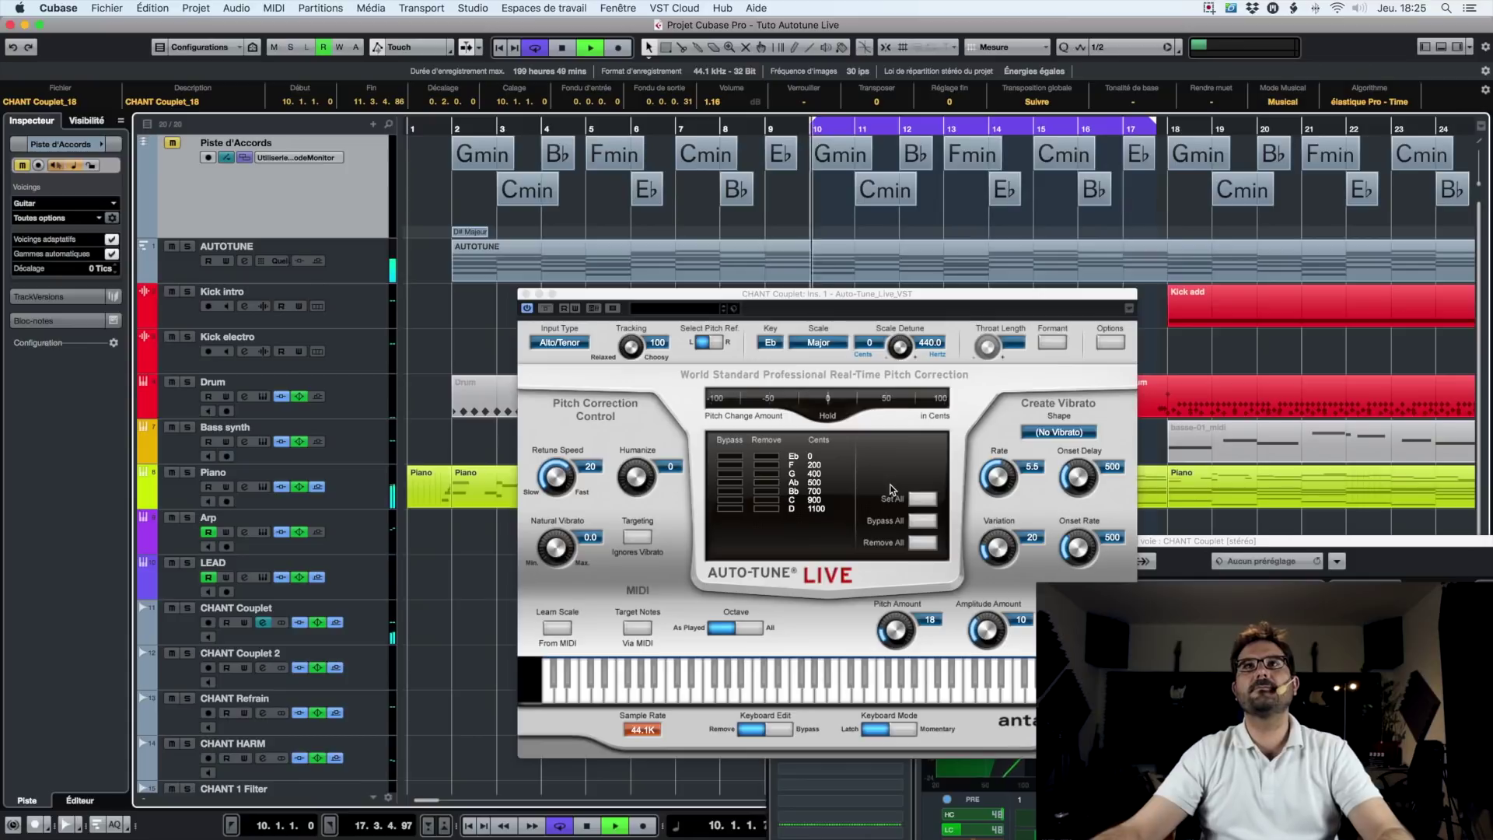
{"action": "key", "text": "space"}
{"action": "left_click", "coordinate": [600, 386]}
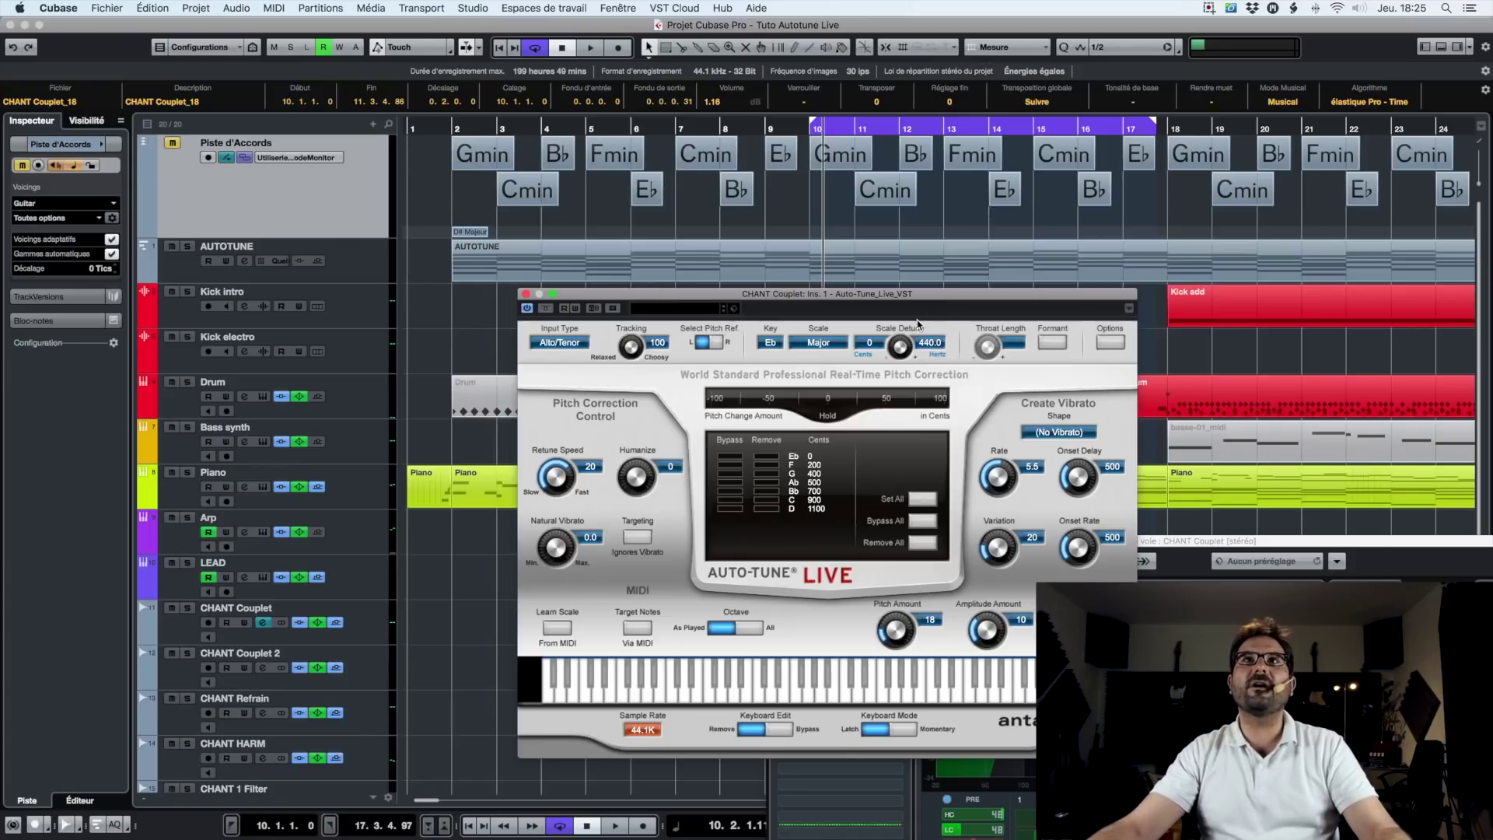
Try Scale Detune values of -40 cents with playback and 13 cents without it, and reset the detune to 0 cents.
{"action": "left_click_drag", "start_coordinate": [871, 293], "coordinate": [869, 263]}
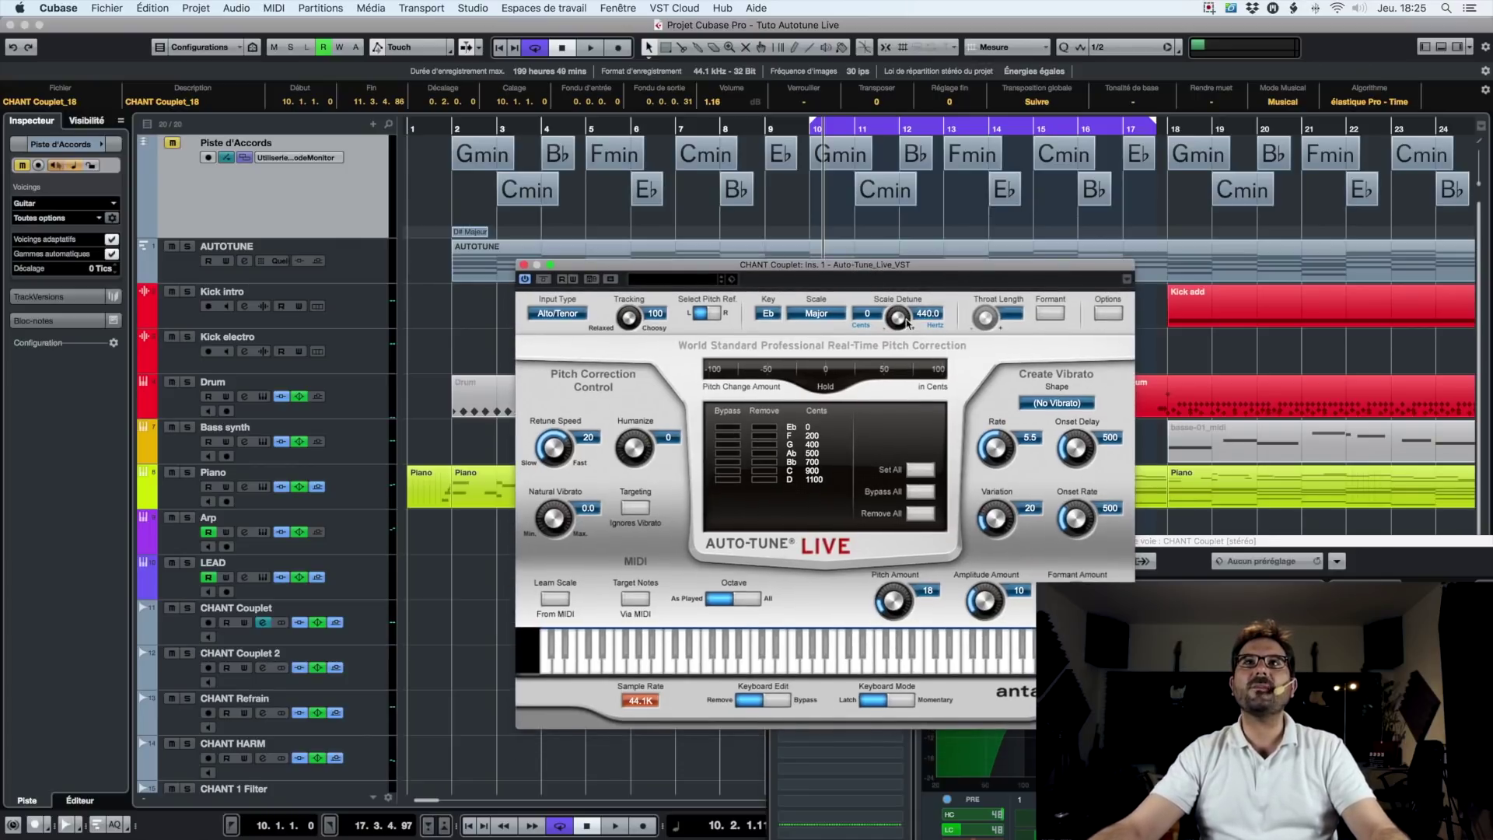
{"action": "mouse_move", "coordinate": [907, 322]}
{"action": "left_mouse_down"}
{"action": "mouse_move", "coordinate": [891, 343]}
{"action": "mouse_move", "coordinate": [899, 325]}
{"action": "left_mouse_up"}
{"action": "key", "text": "space"}
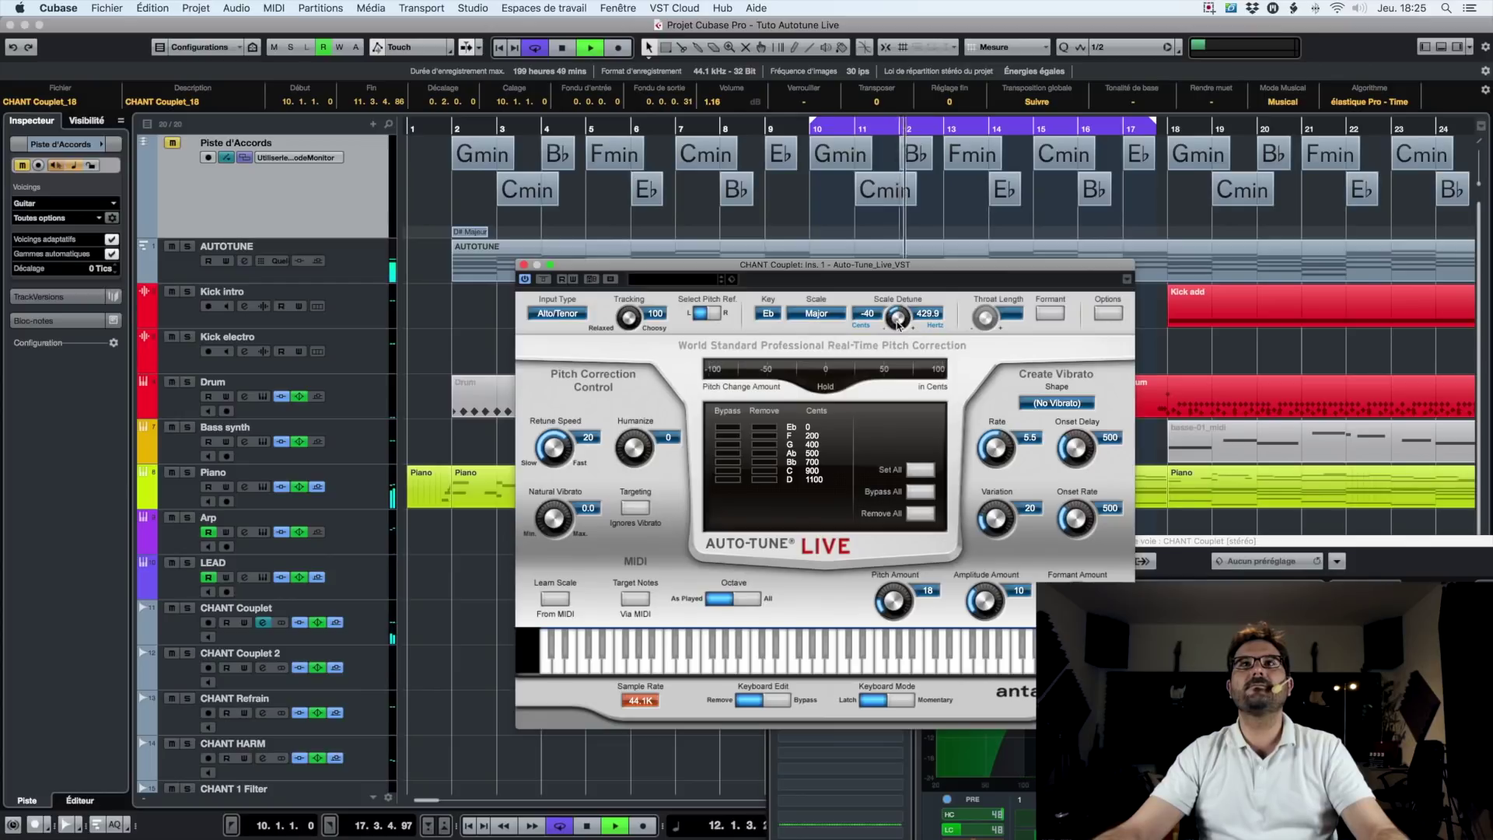
{"action": "key", "text": "space"}
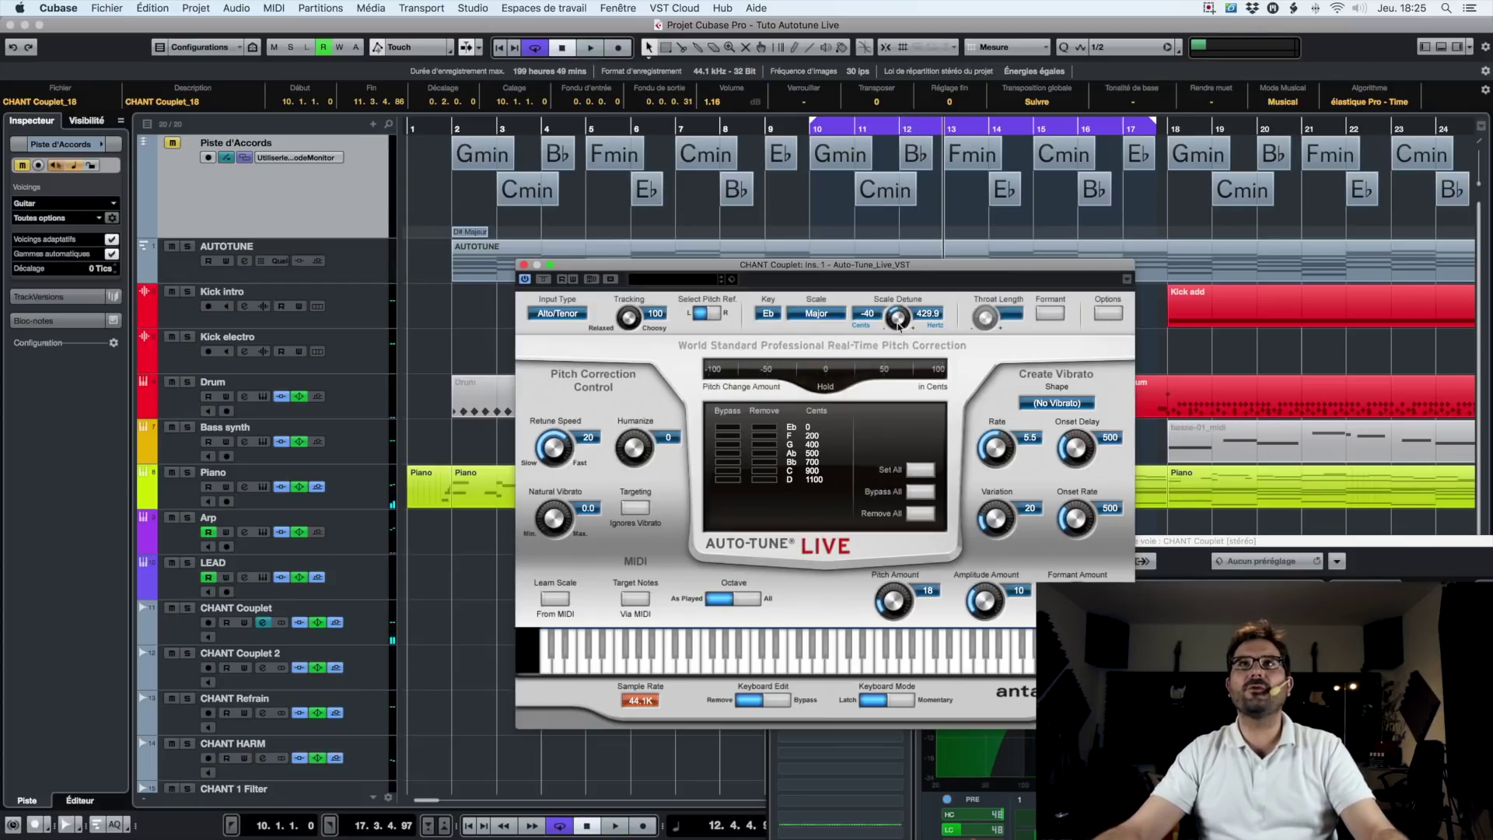
{"action": "left_click_drag", "start_coordinate": [886, 315], "coordinate": [902, 286]}
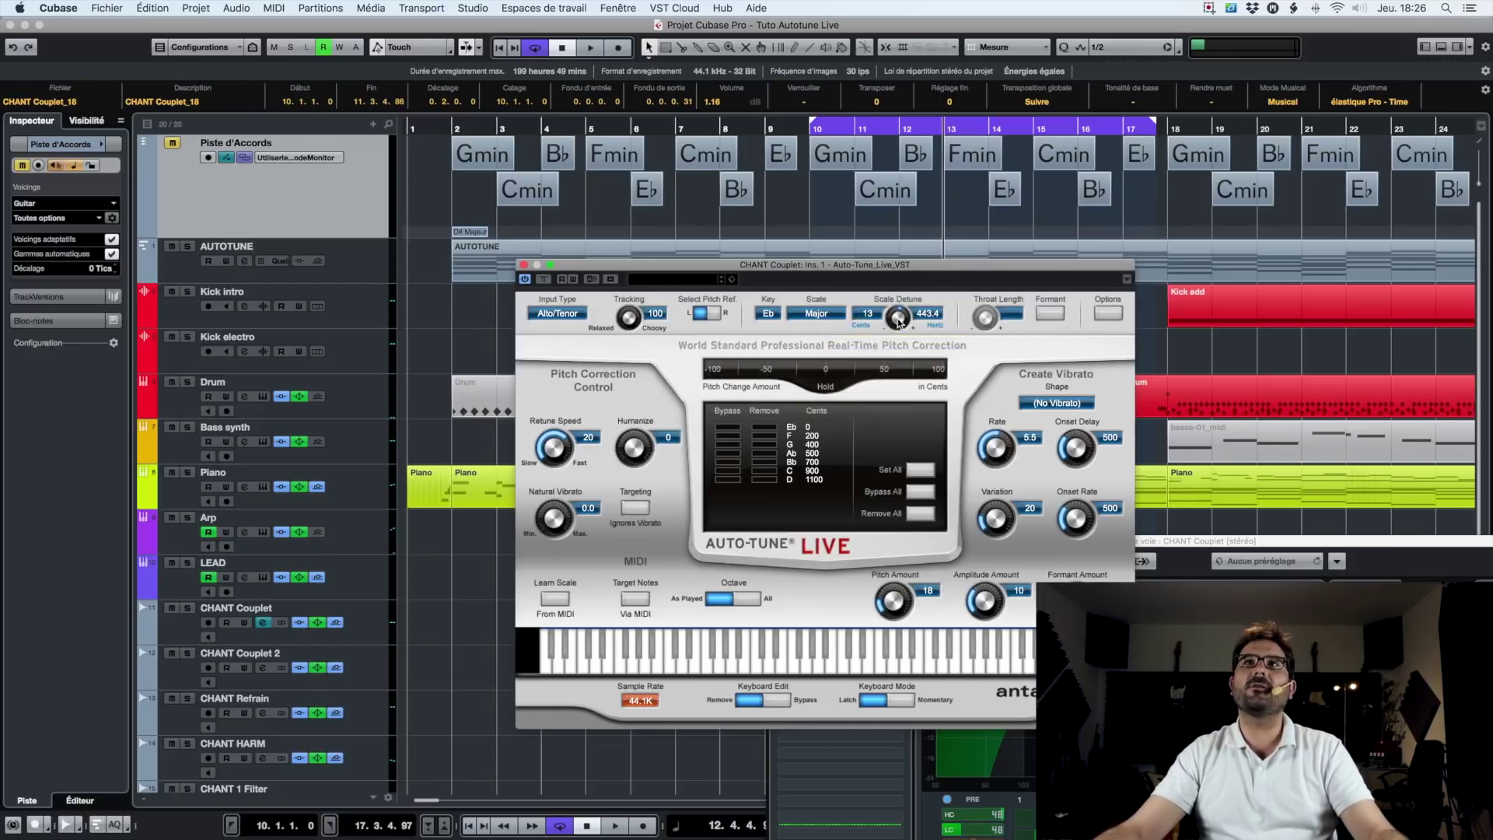
{"action": "left_click", "coordinate": [898, 319], "text": "alt"}
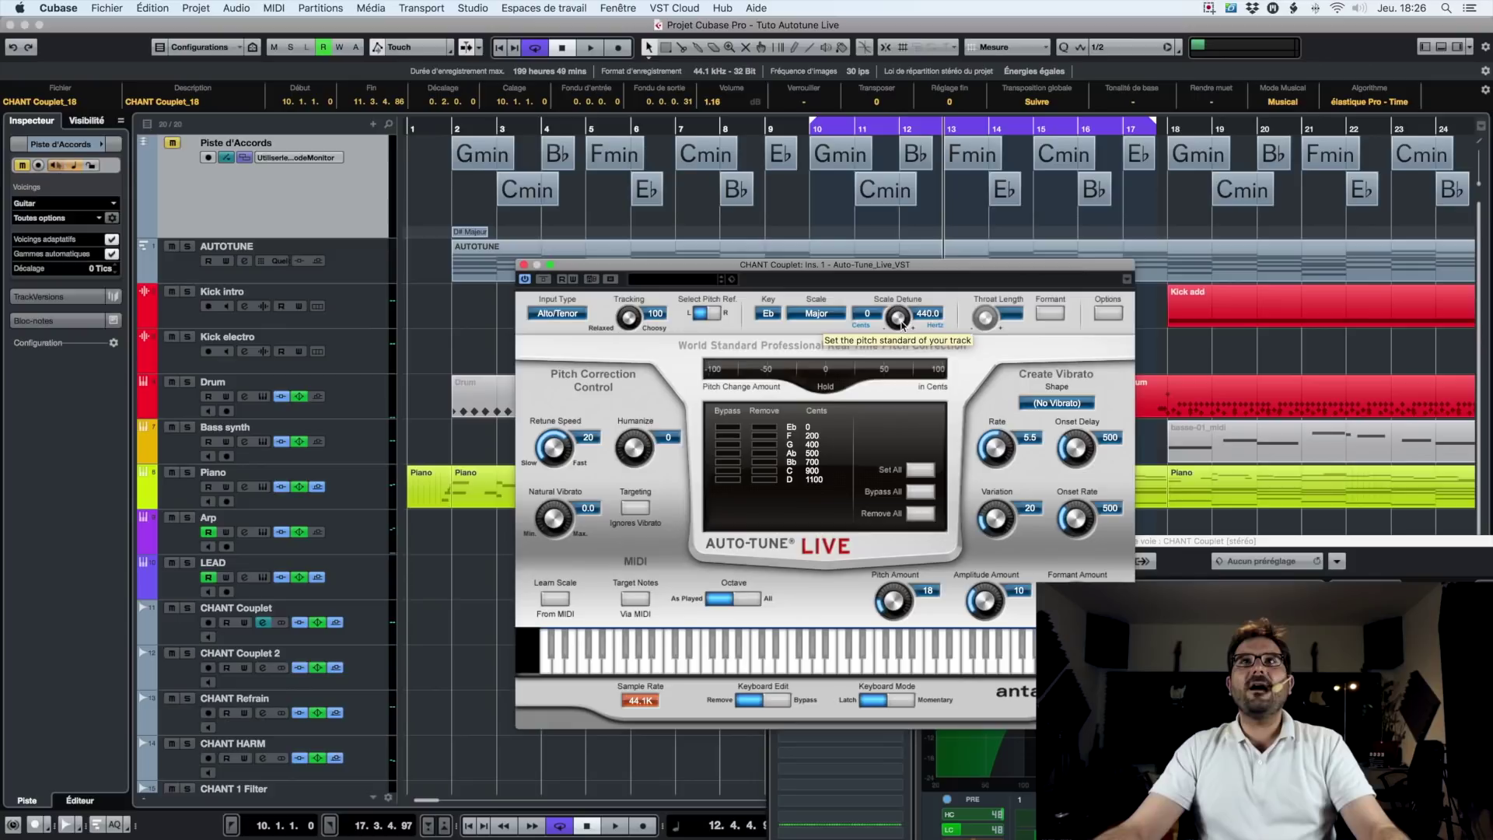
Turn on Formant, lower the Throat Length, and audition the vocal.
{"action": "left_click", "coordinate": [1052, 313]}
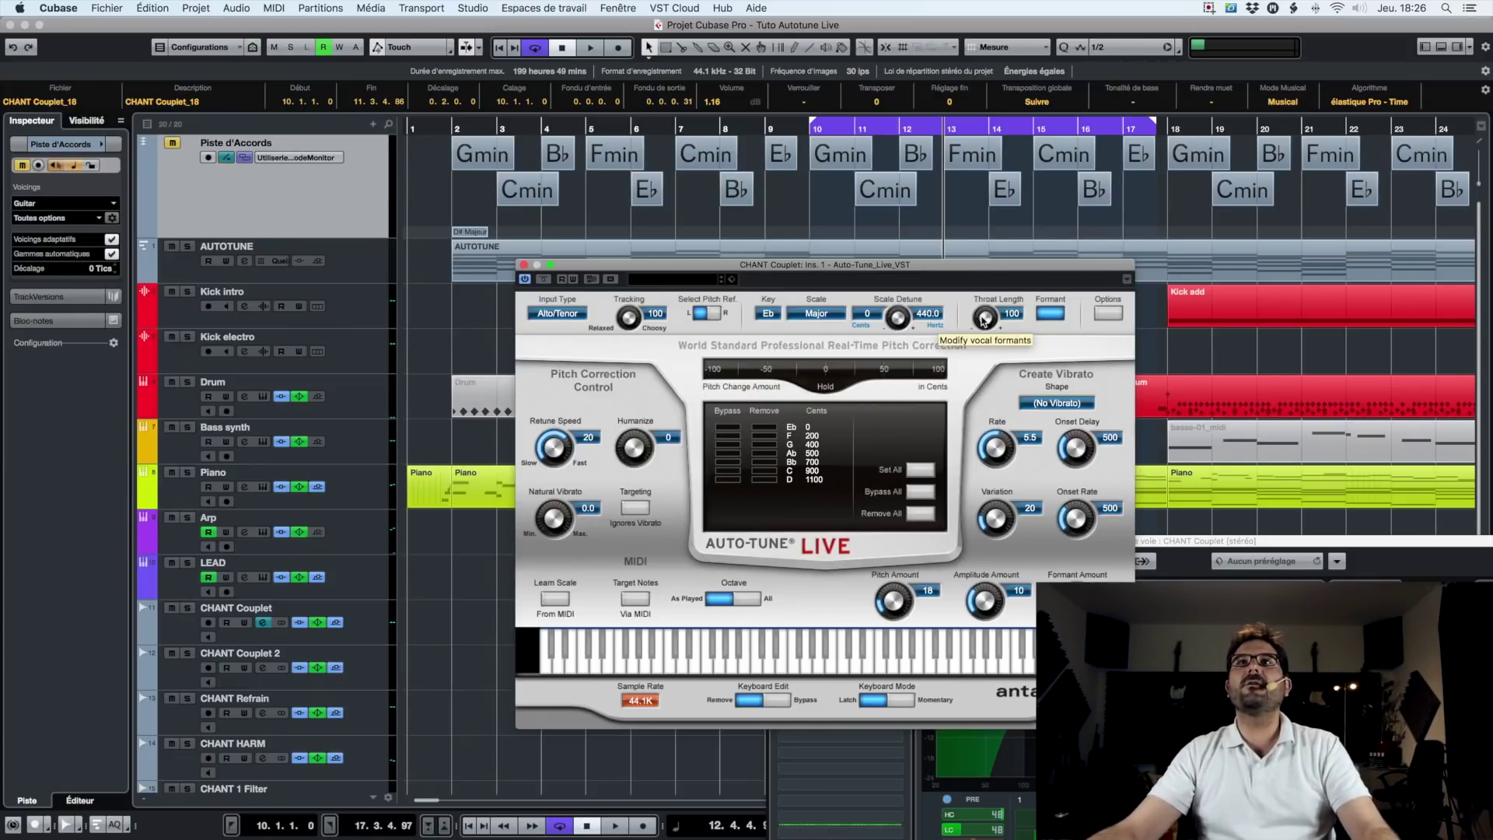
{"action": "left_click_drag", "start_coordinate": [981, 318], "coordinate": [967, 392]}
{"action": "key", "text": "space"}
{"action": "key", "text": "space"}
Raise the Throat Length to about 161 and audition the vocal passage again.
{"action": "left_click_drag", "start_coordinate": [992, 326], "coordinate": [996, 225]}
{"action": "key", "text": "space"}
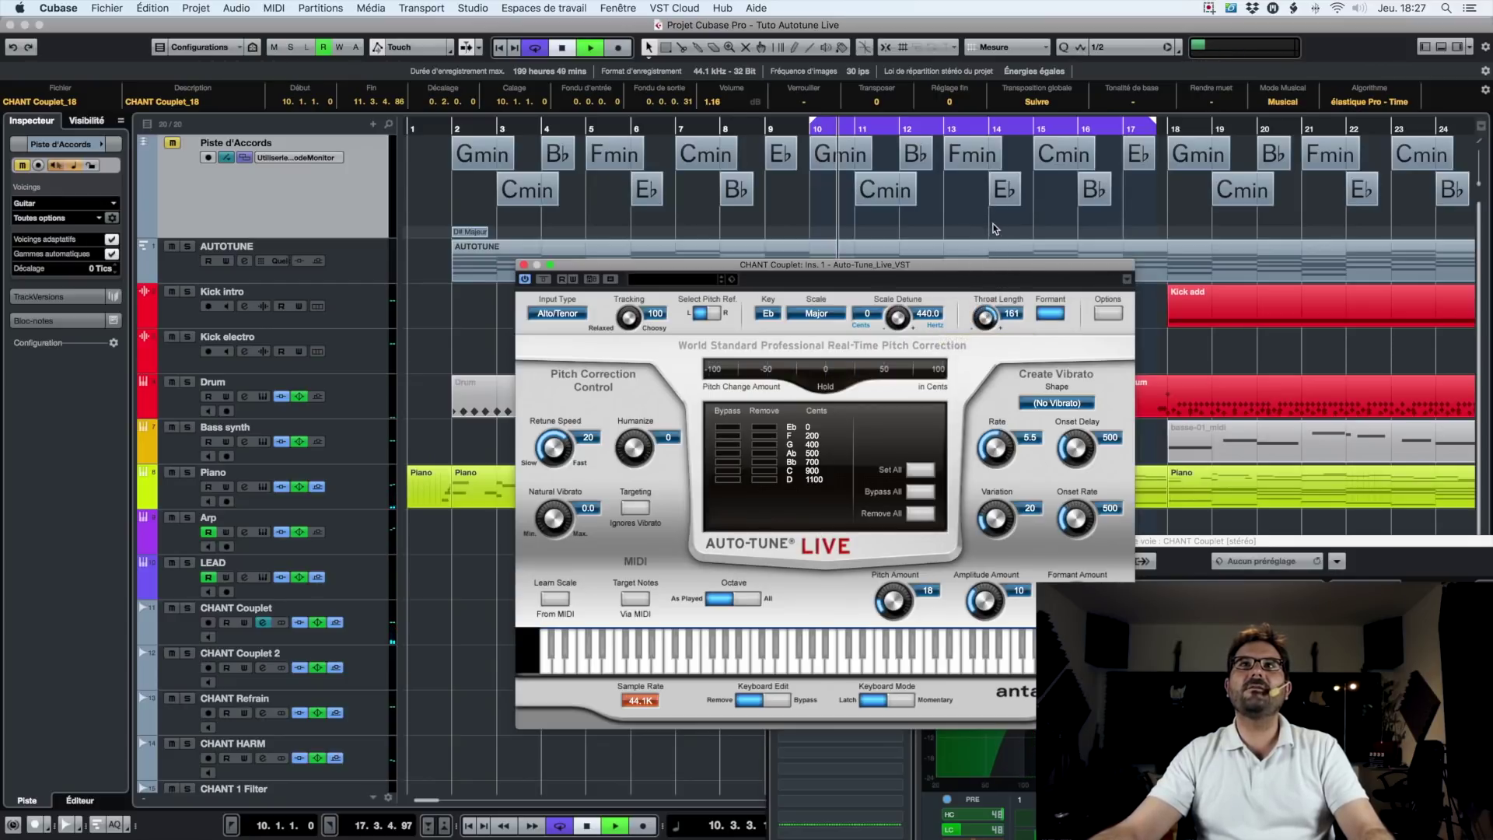
{"action": "key", "text": "space"}
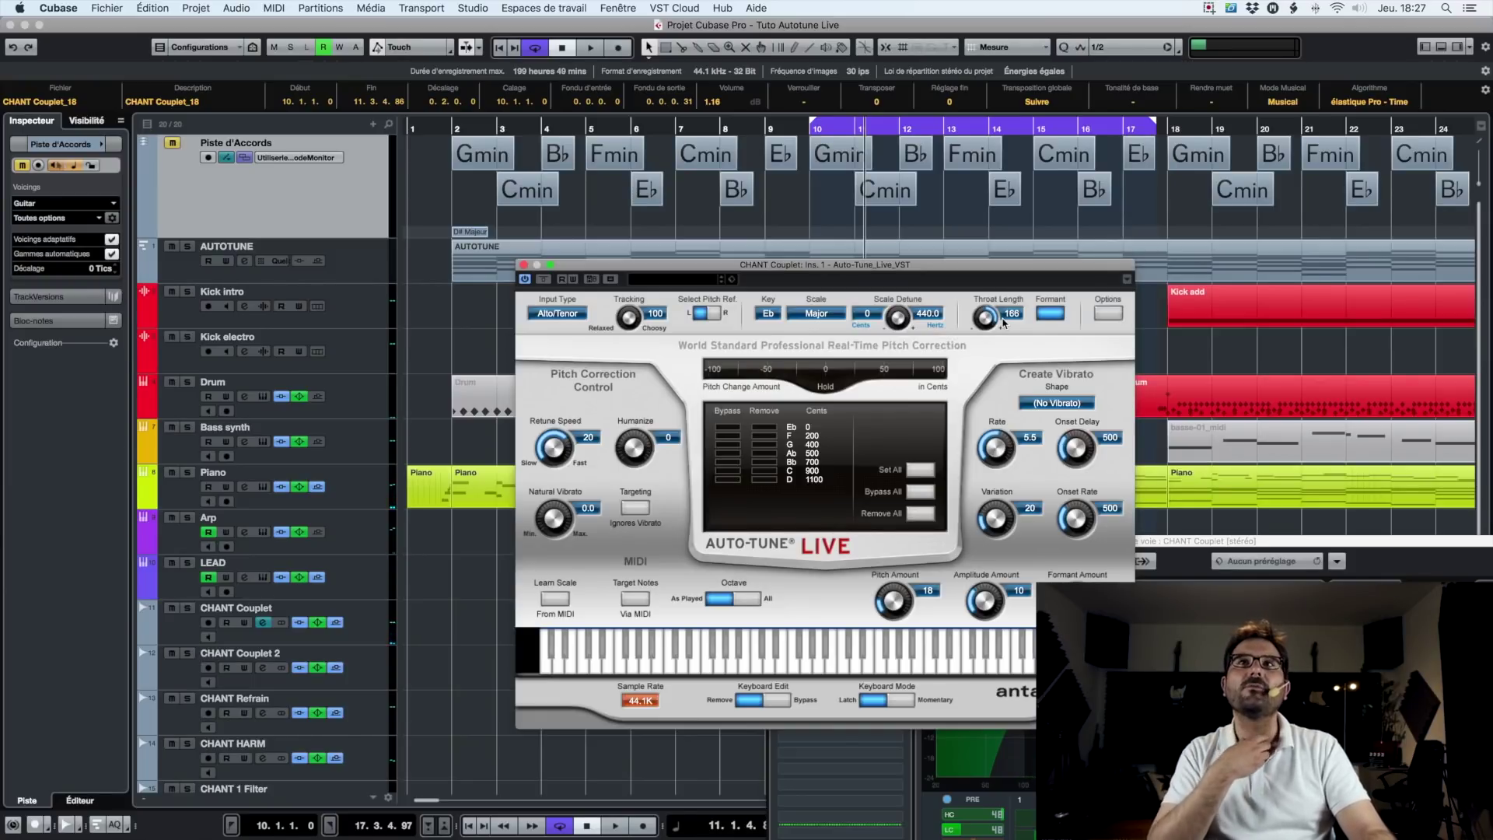
Audition the vocal with the Throat Length raised to about 176, and turn Formant off.
{"action": "left_click_drag", "start_coordinate": [985, 320], "coordinate": [986, 313]}
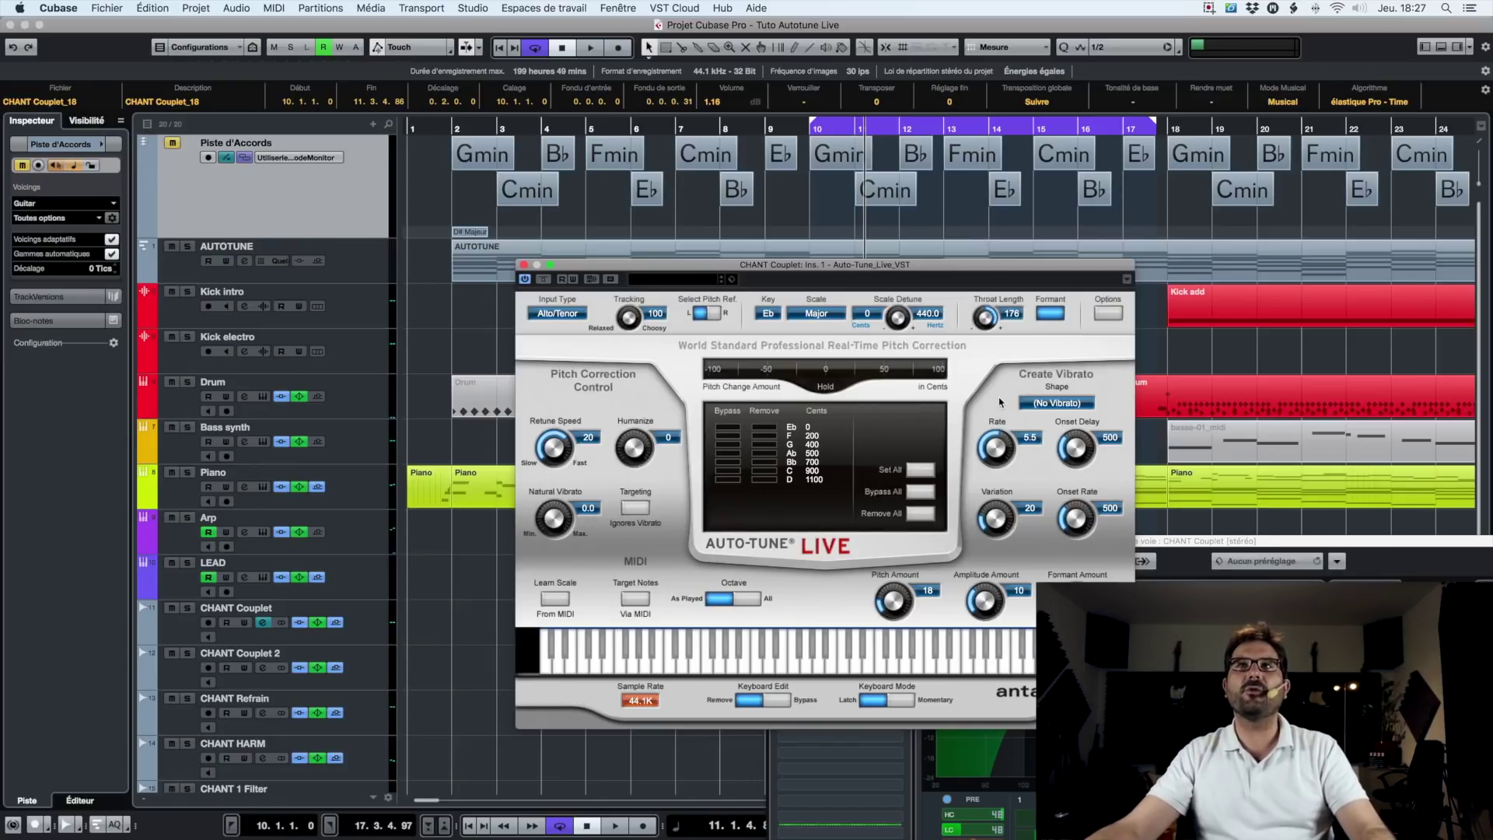
{"action": "key", "text": "space"}
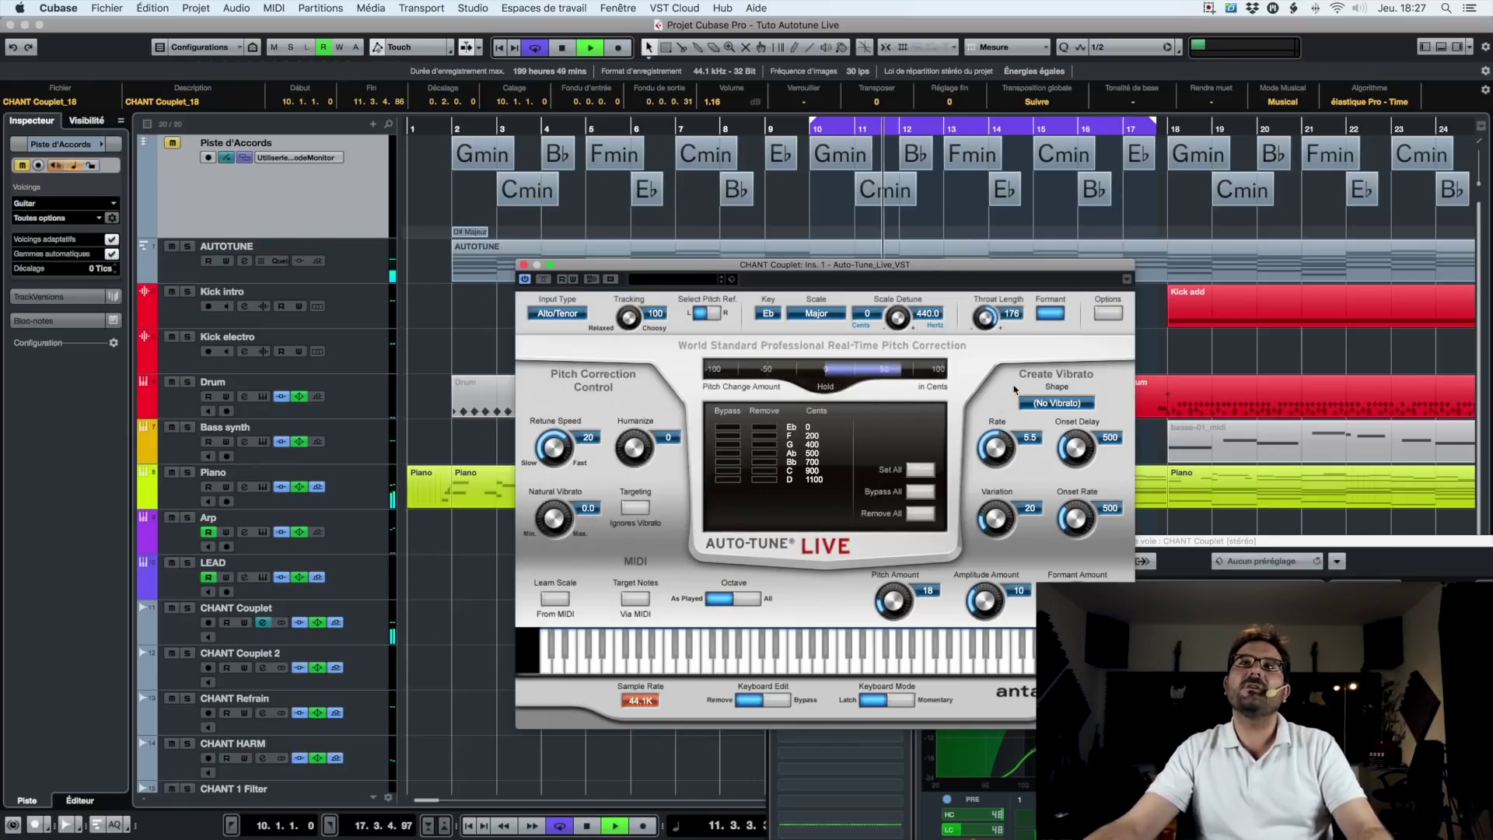
{"action": "key", "text": "space"}
{"action": "left_click", "coordinate": [1049, 314]}
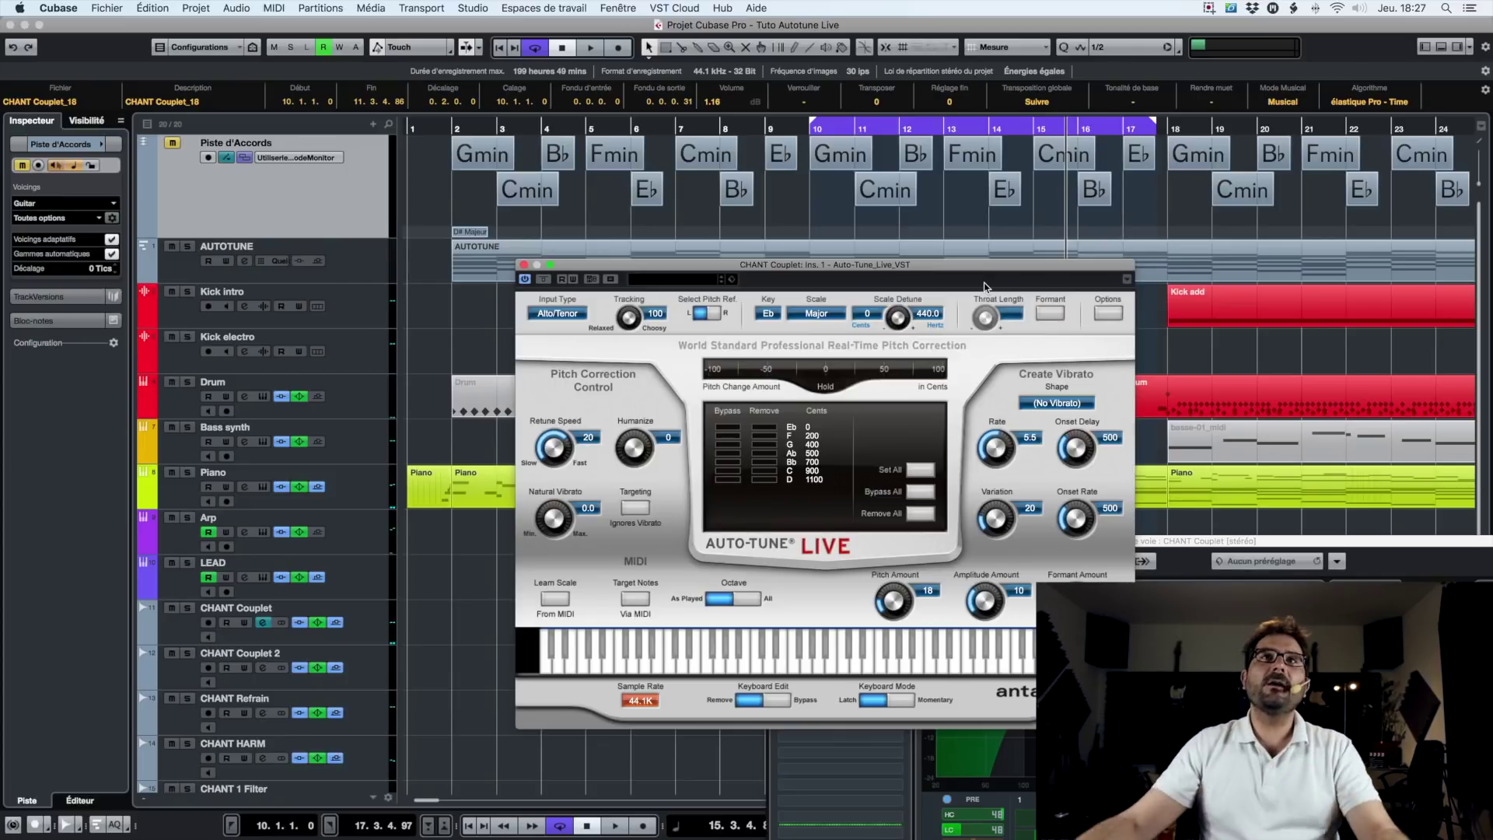
Set the Retune Speed to 10 and audition the vocal passage from the loop start near bar 10.
{"action": "left_click_drag", "start_coordinate": [895, 267], "coordinate": [893, 255]}
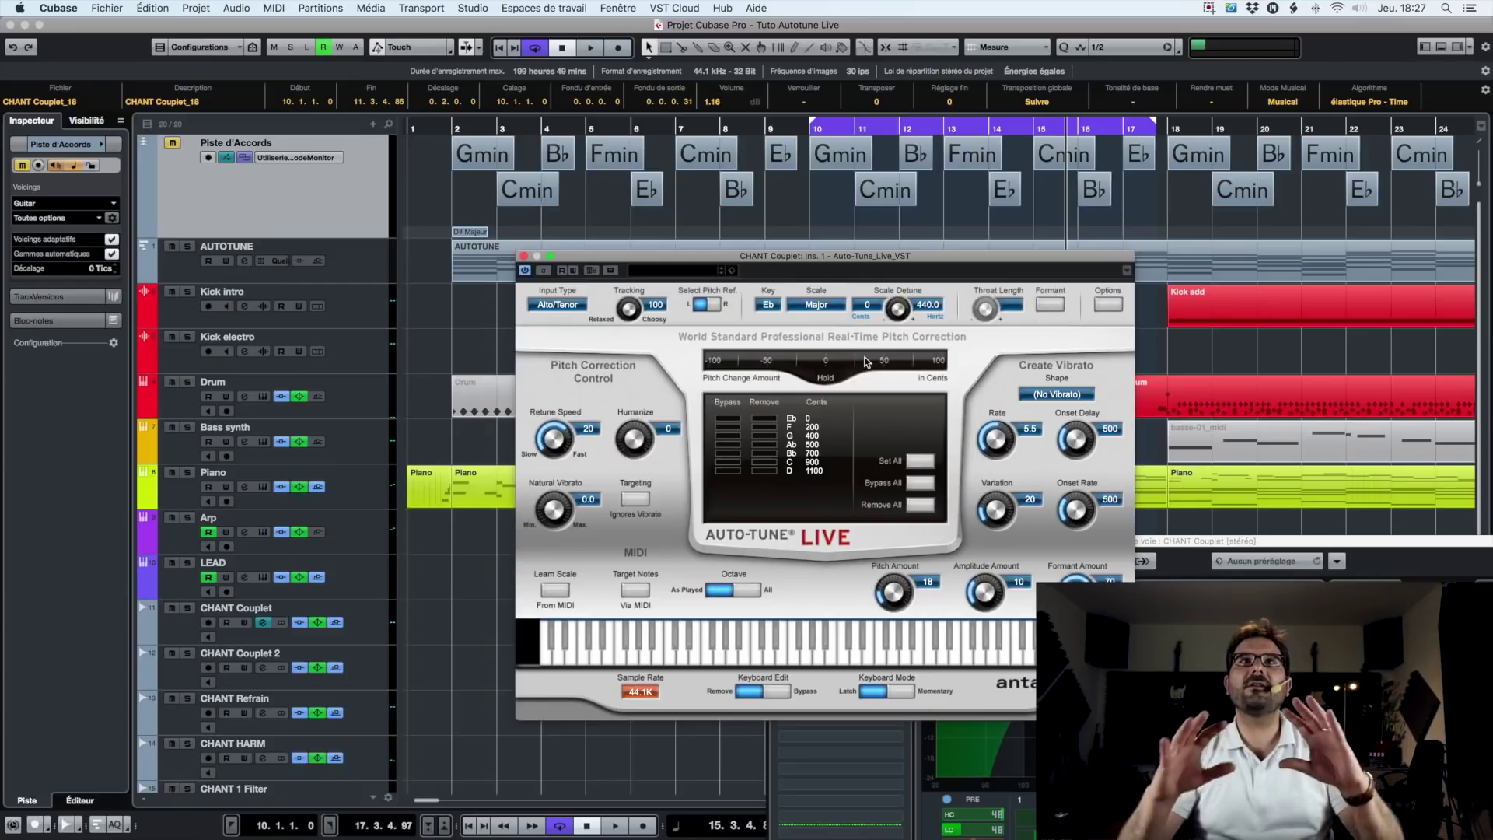
{"action": "left_click", "coordinate": [807, 131]}
{"action": "left_click", "coordinate": [809, 259]}
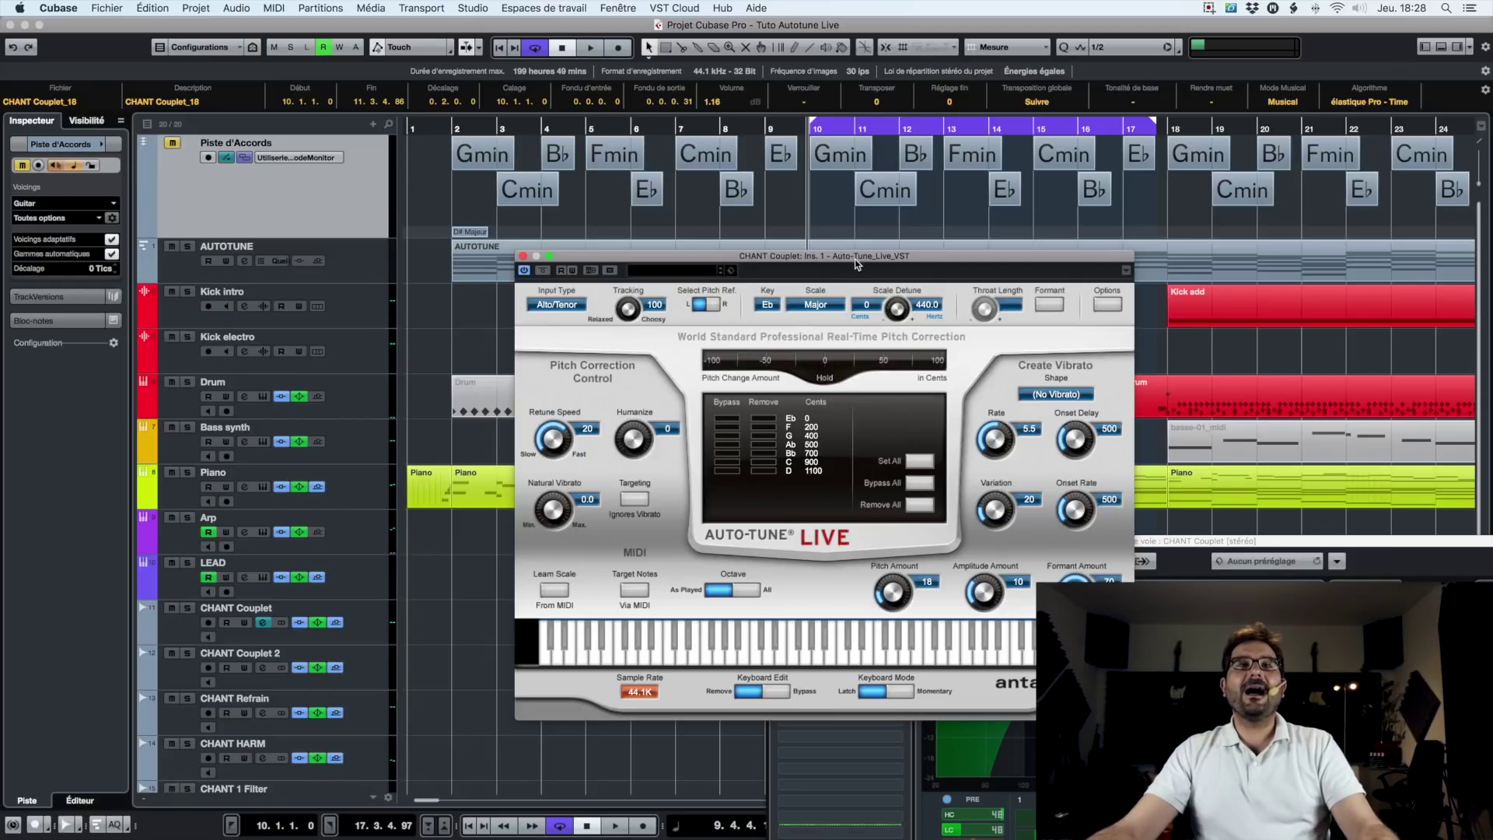
{"action": "left_click_drag", "start_coordinate": [856, 263], "coordinate": [855, 259]}
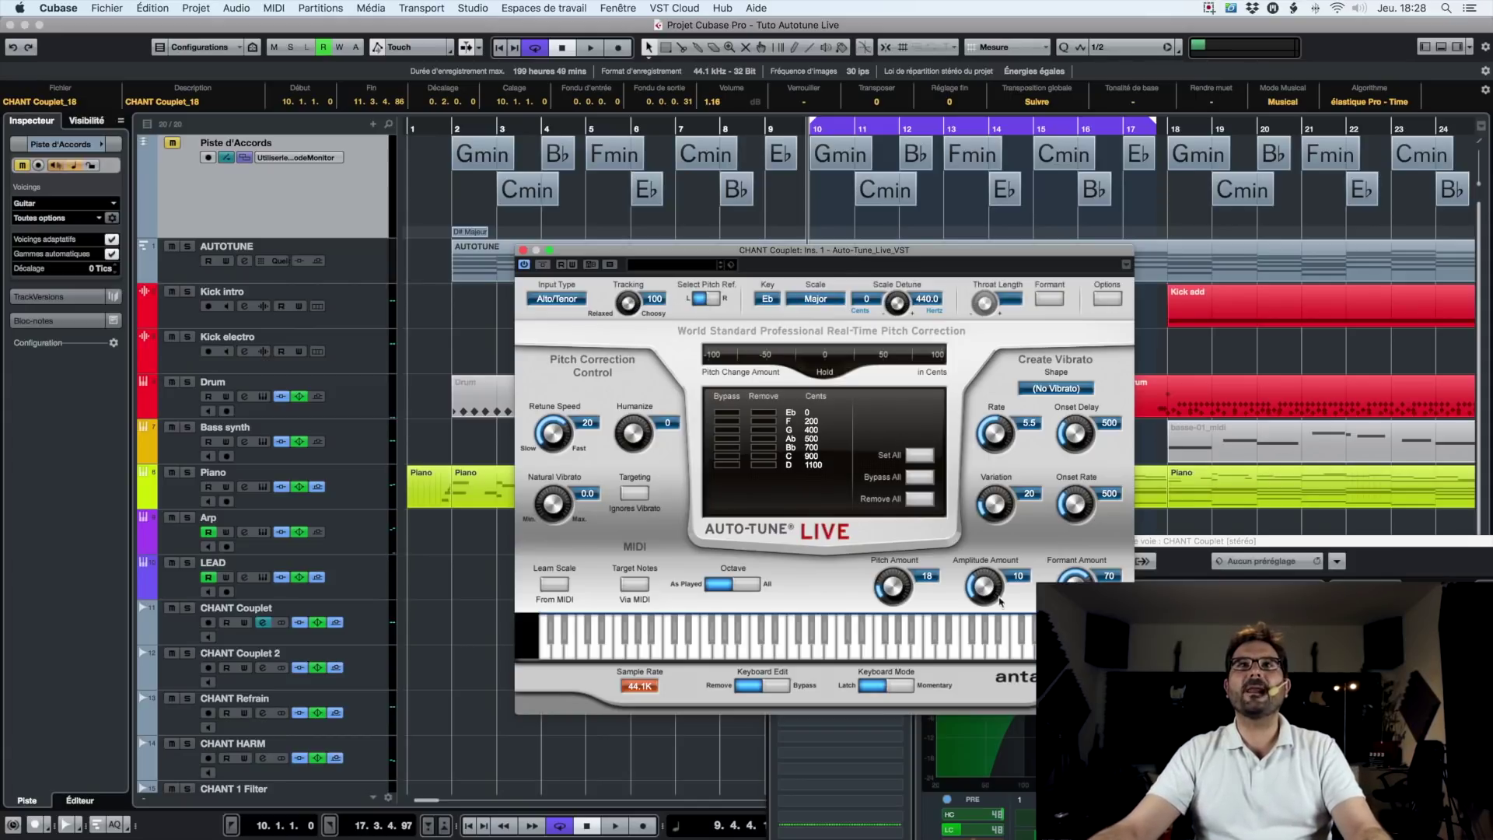
{"action": "left_click_drag", "start_coordinate": [552, 442], "coordinate": [549, 427]}
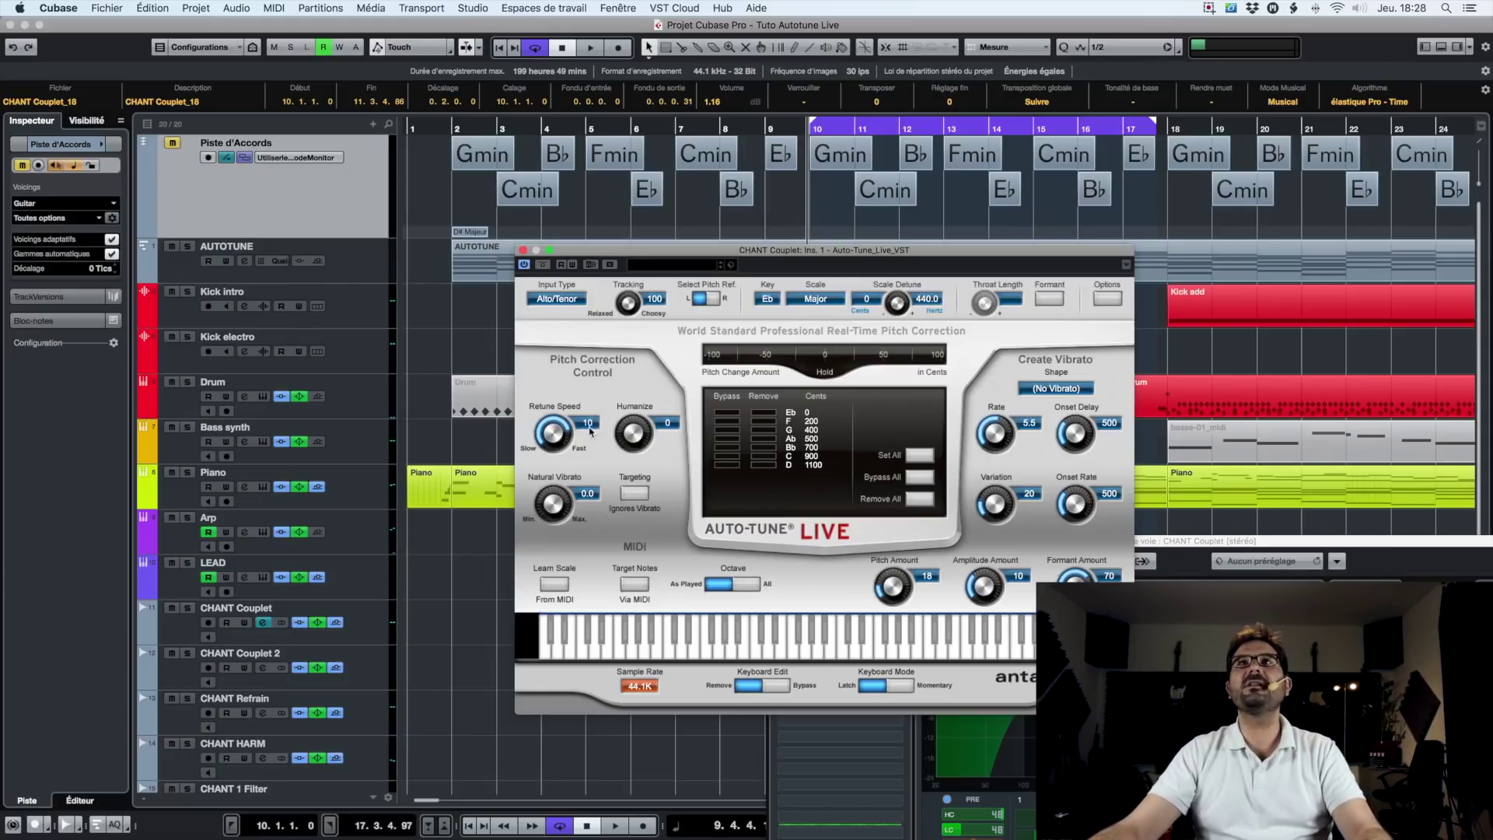
{"action": "key", "text": "space"}
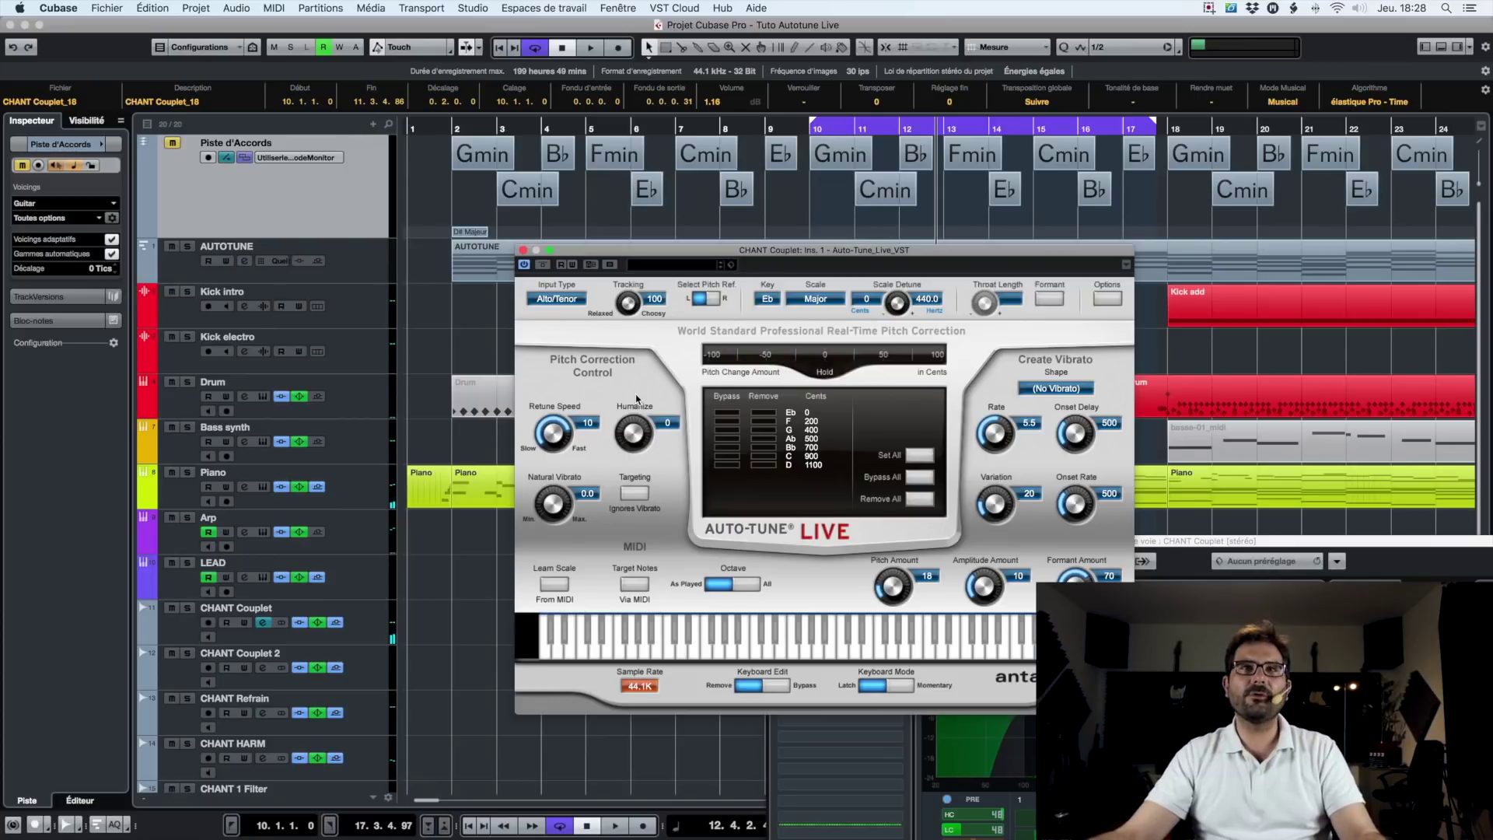
Set the Auto-Tune key to C with the Chromatic scale, and move the plug-in window slightly up.
{"action": "left_click", "coordinate": [764, 300]}
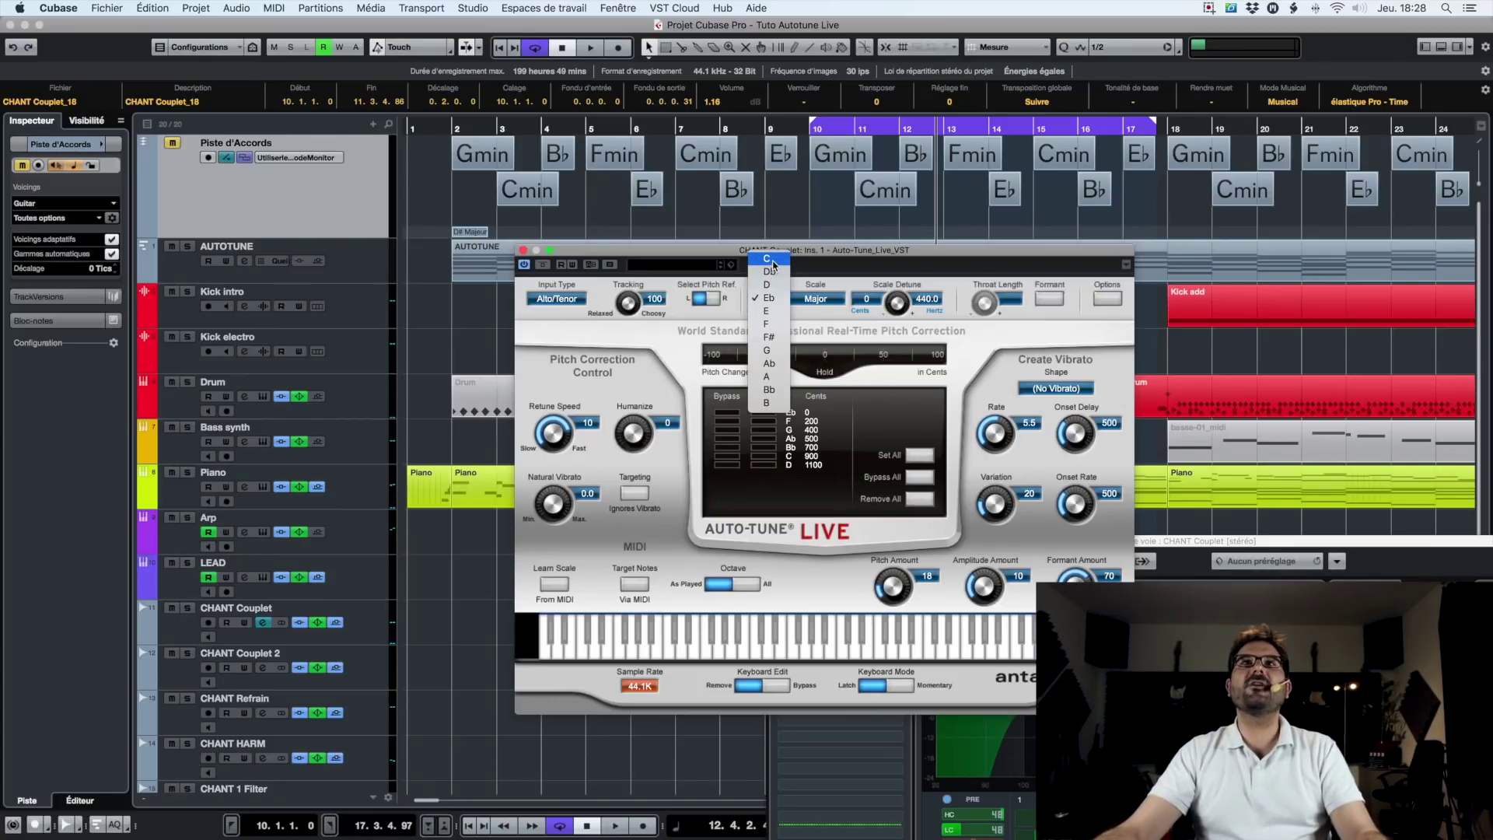
{"action": "left_click", "coordinate": [817, 300]}
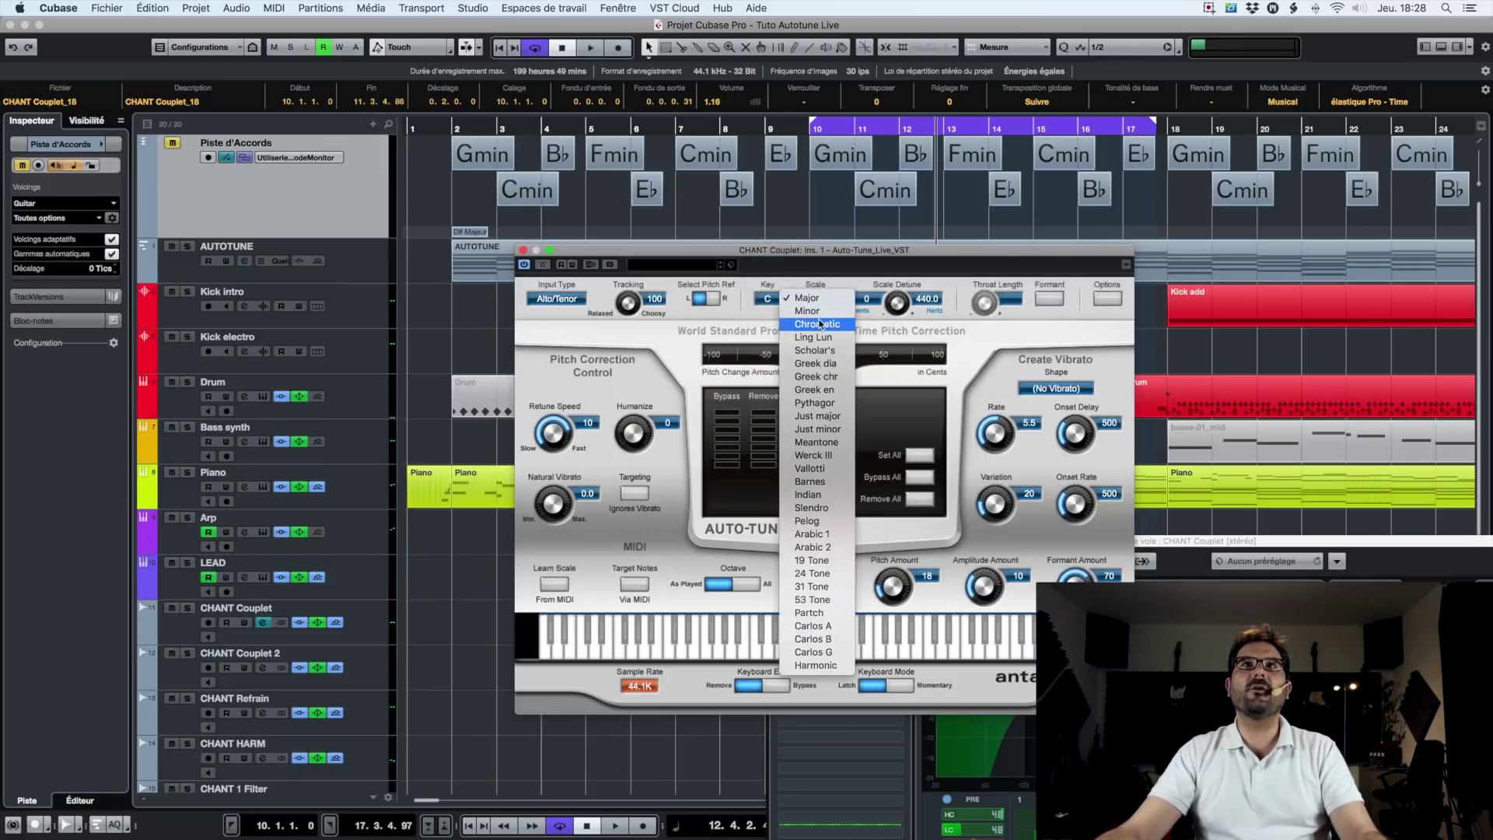
{"action": "left_click", "coordinate": [820, 324]}
{"action": "left_click_drag", "start_coordinate": [815, 243], "coordinate": [821, 228]}
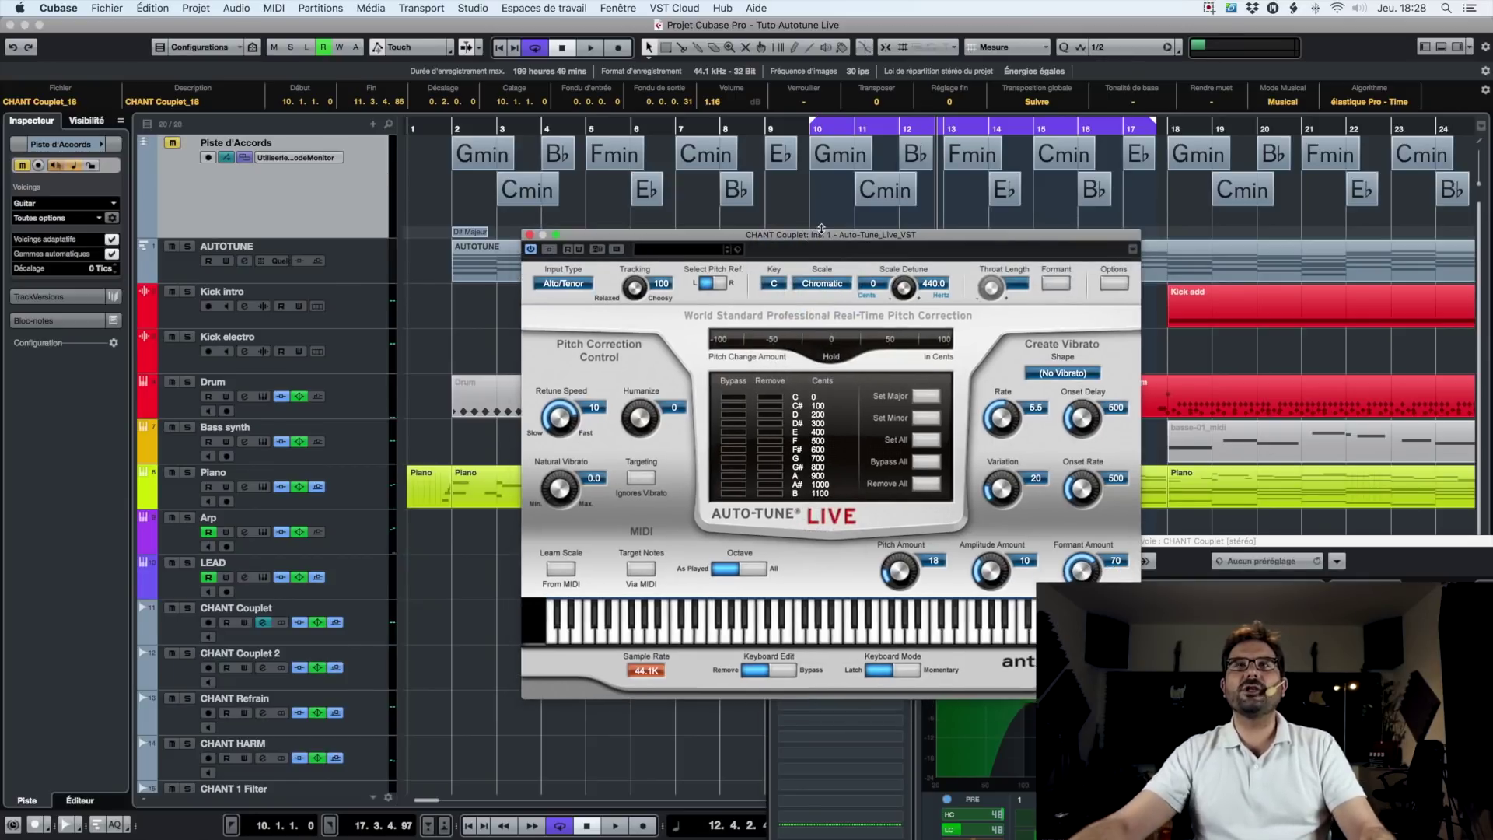